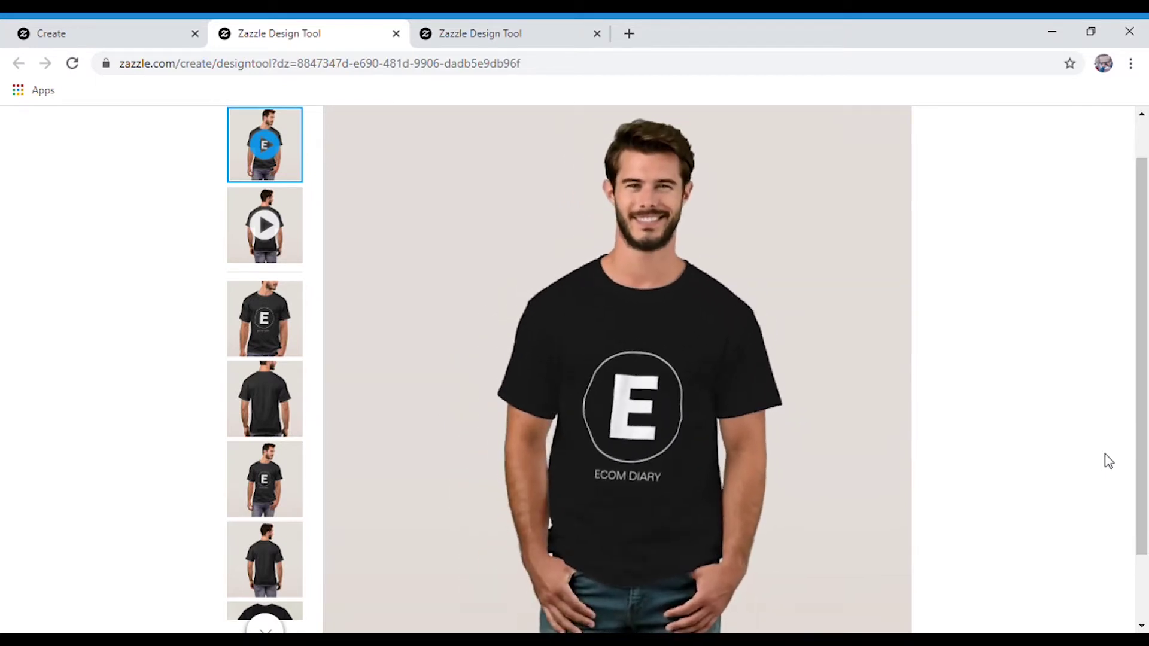
Close the T-shirt design, browse the template categories and open the Bespoke clothing company template from the Etsy section
key(ctrl+w)
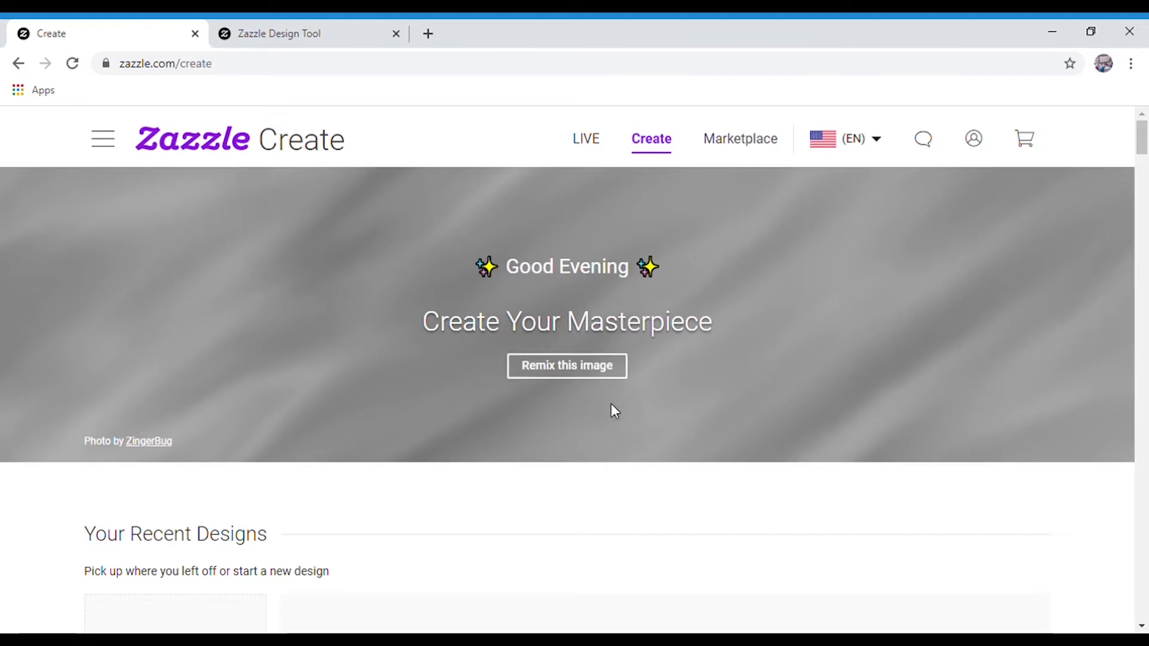
scroll(613, 408, down, 8)
scroll(619, 411, down, 3)
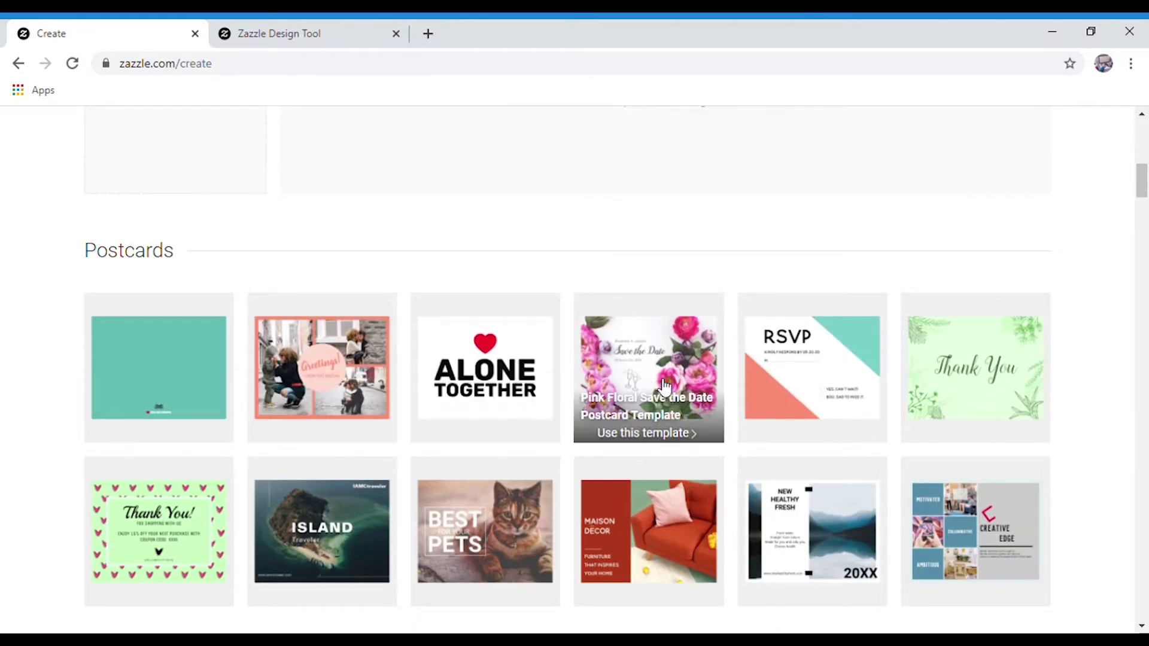
scroll(688, 380, down, 7)
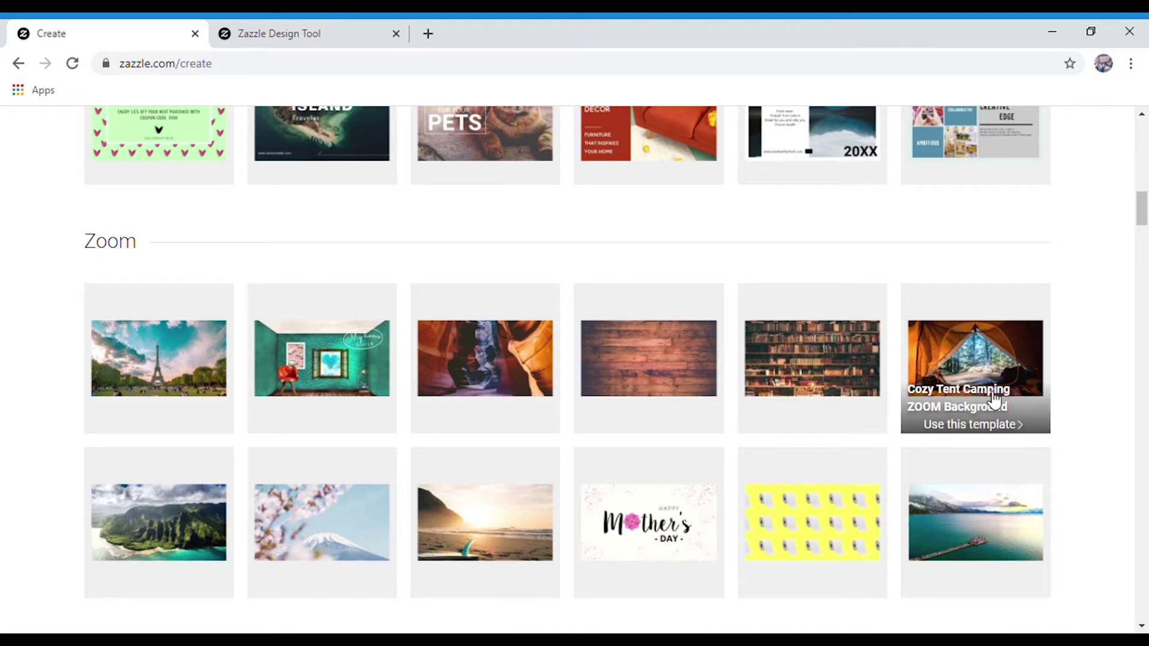
scroll(644, 392, down, 4)
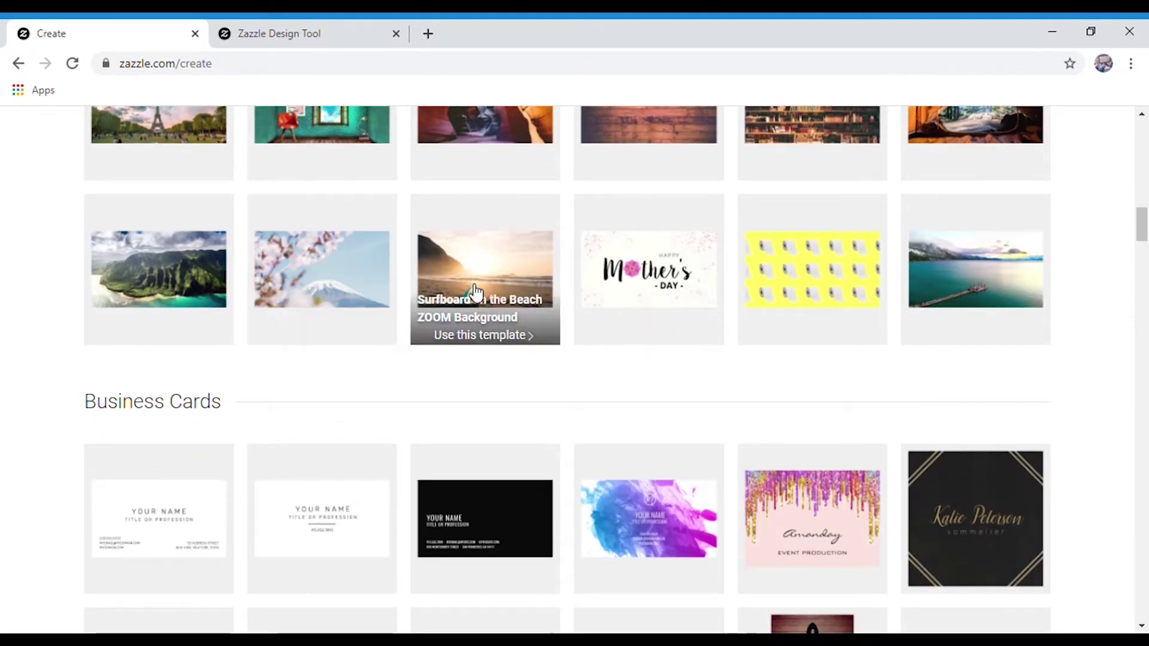
scroll(477, 292, down, 4)
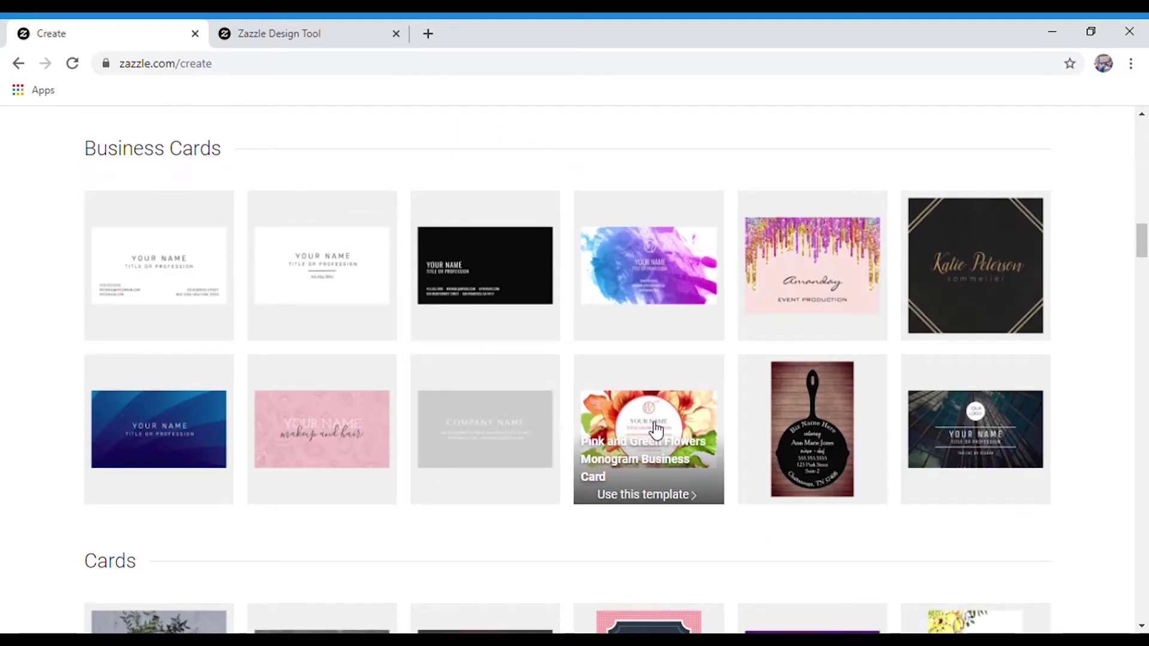
scroll(561, 418, down, 4)
scroll(561, 418, down, 1)
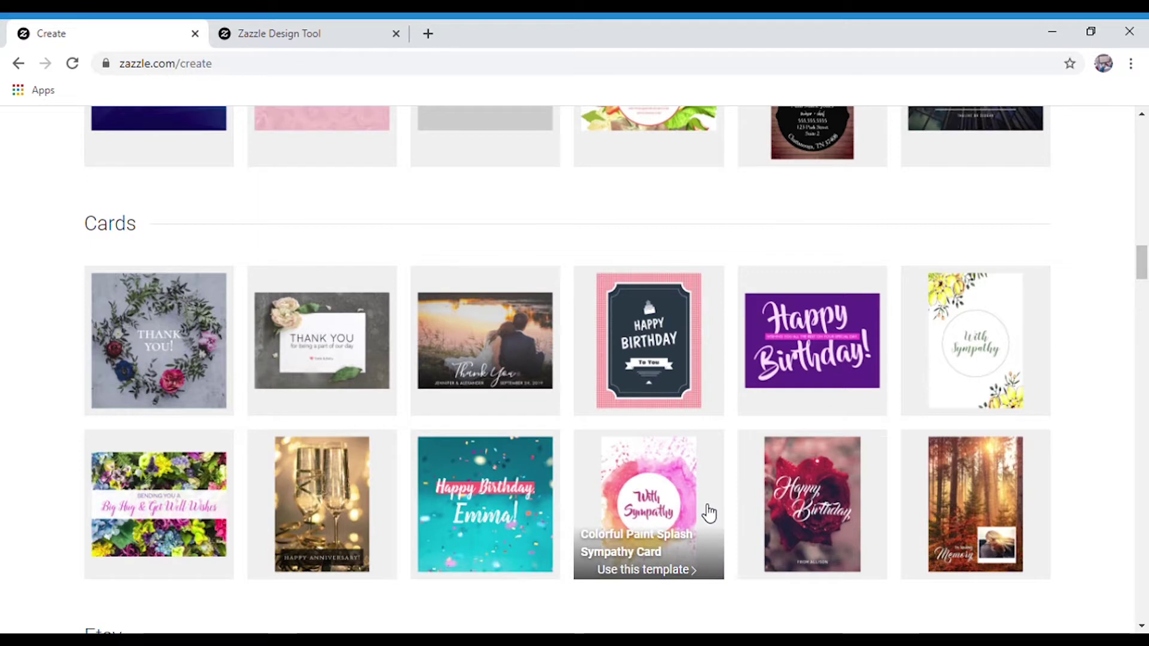
scroll(497, 432, down, 5)
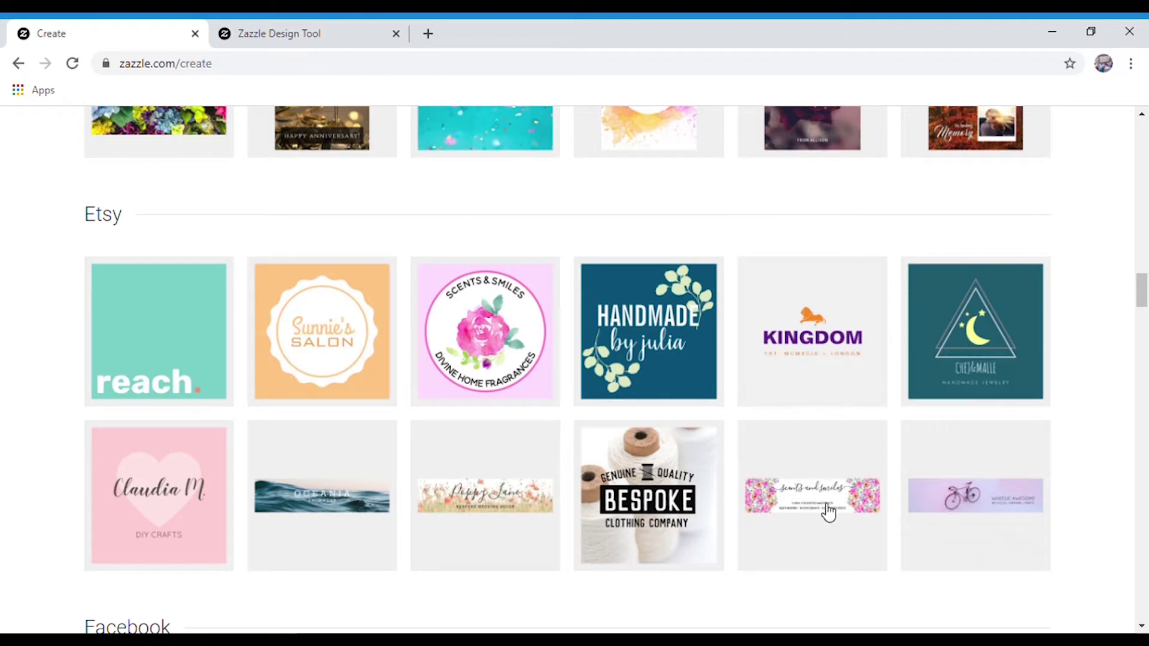
click(592, 514)
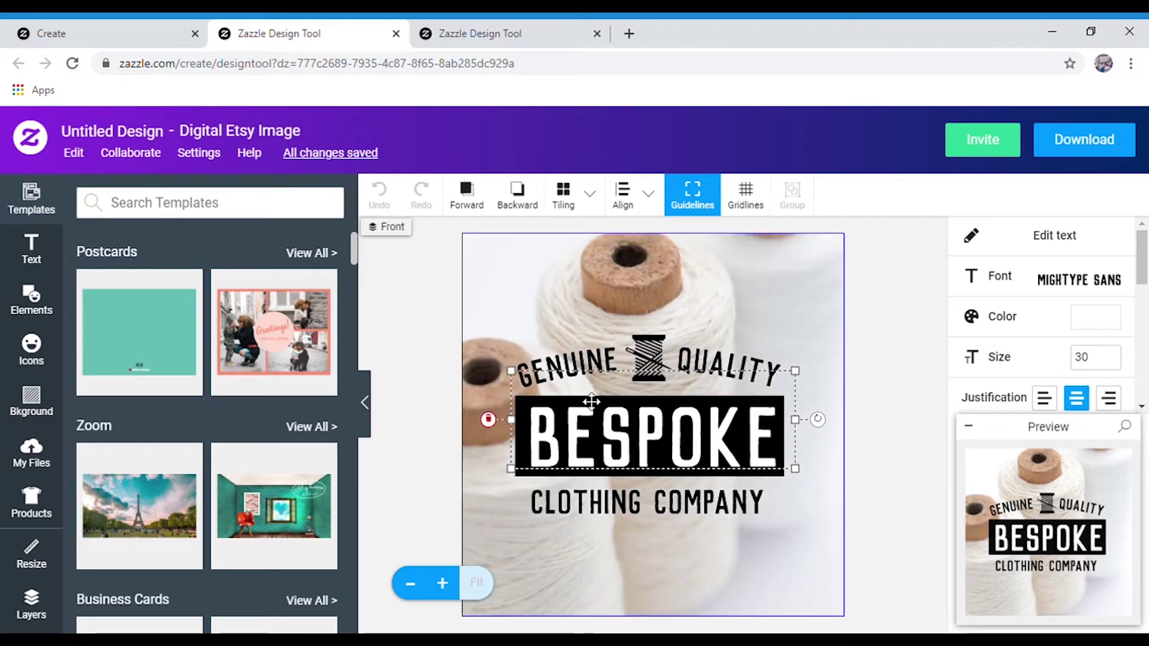
Enter "Ecom diary" in place of the BESPOKE headline text
double_click(674, 435)
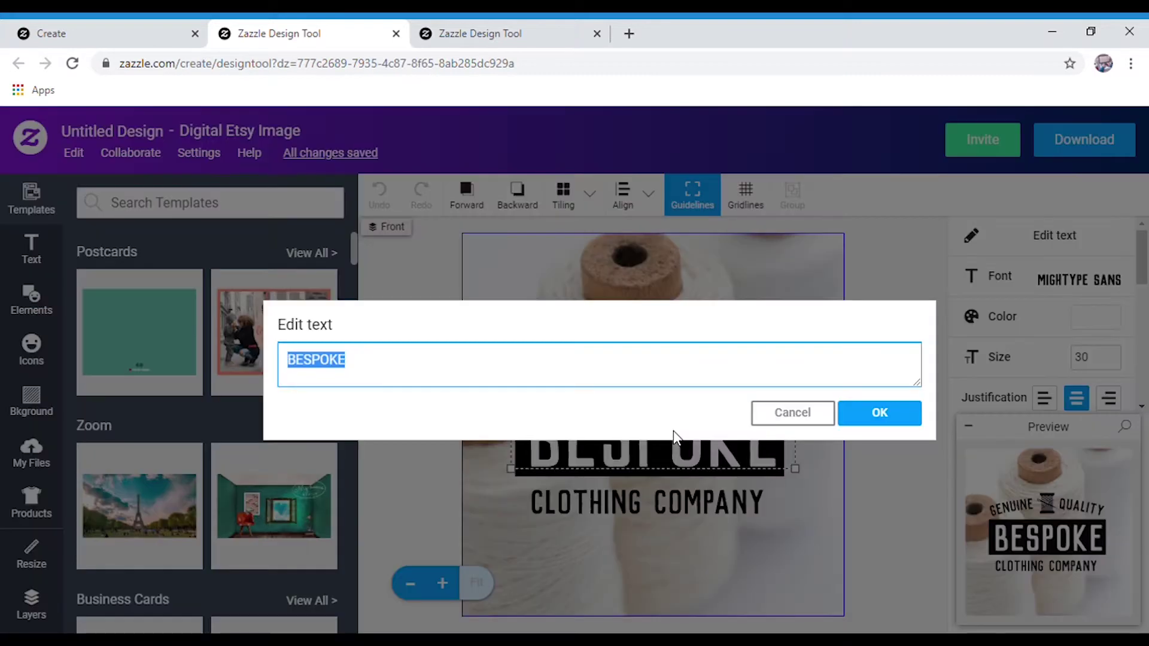
click(418, 365)
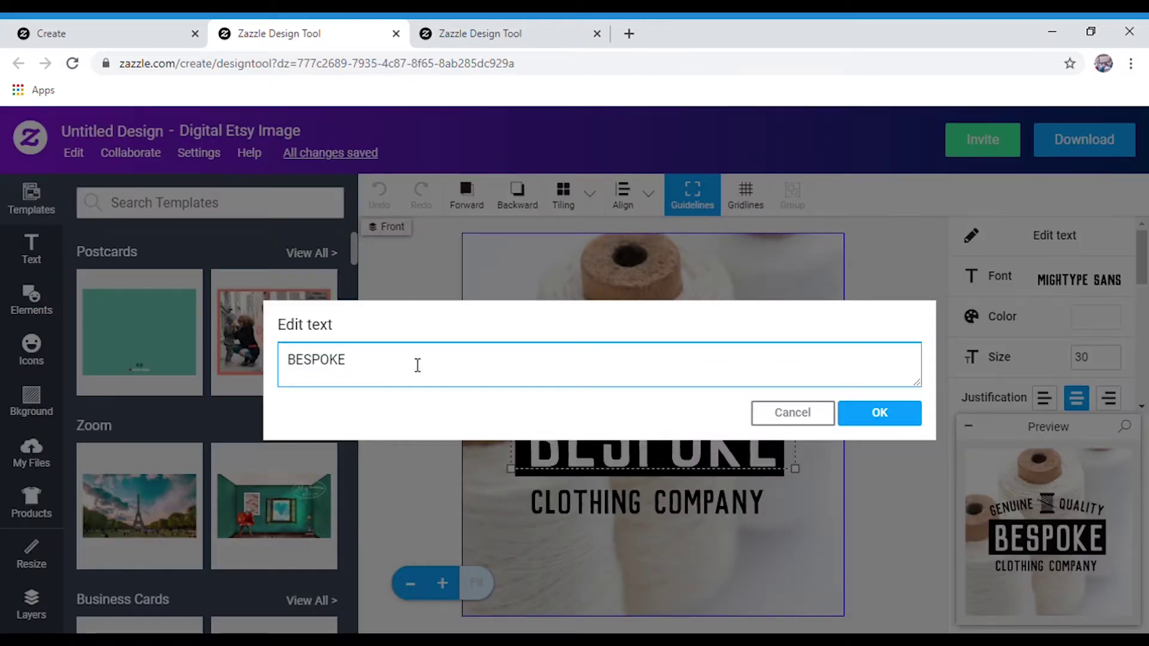
key(BackSpace)
key(BackSpace)
key(BackSpace)
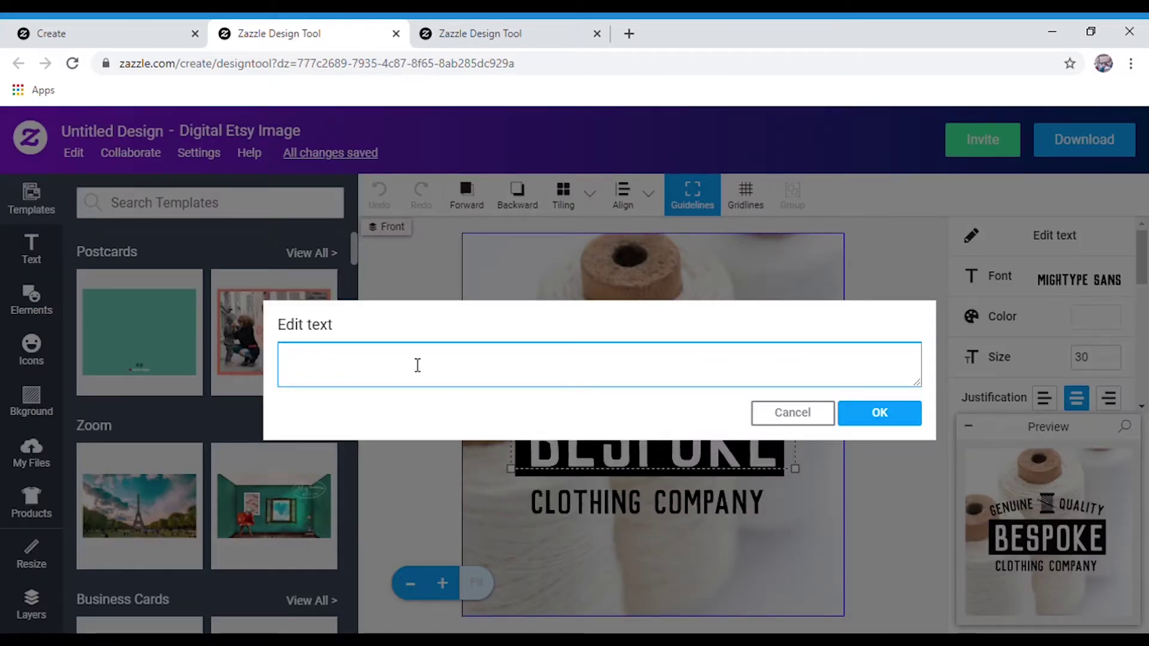
text(Ecom diary)
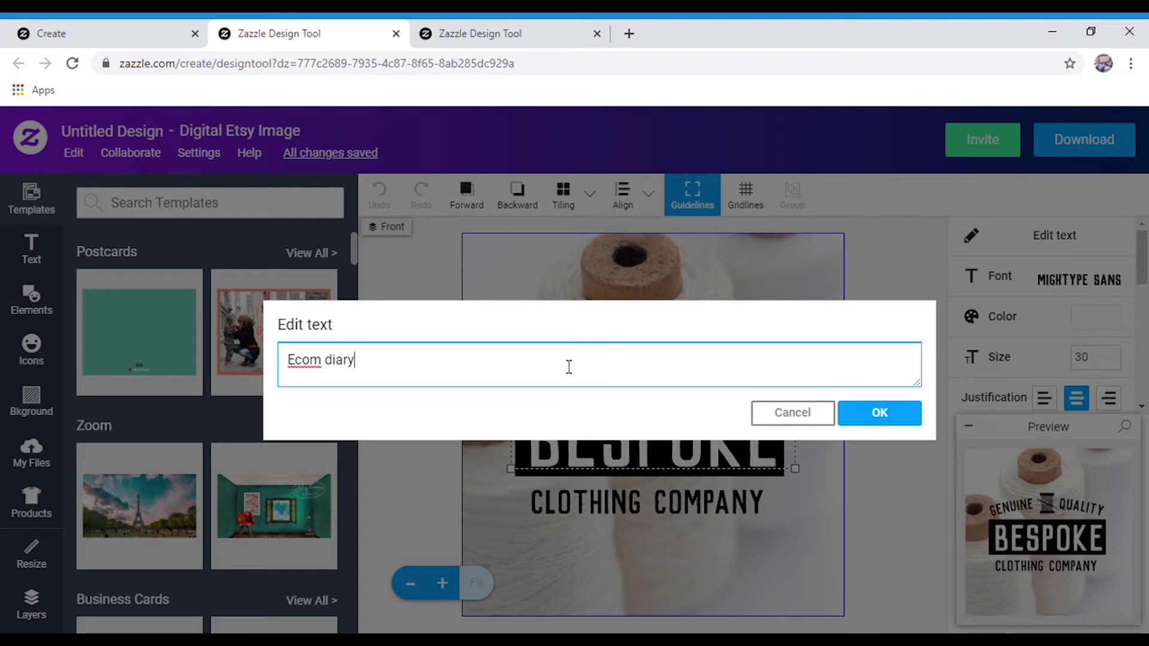
Replace the entered headline text with "Cotton" and "Lovers" on two lines and apply it
drag(568, 367, 243, 361)
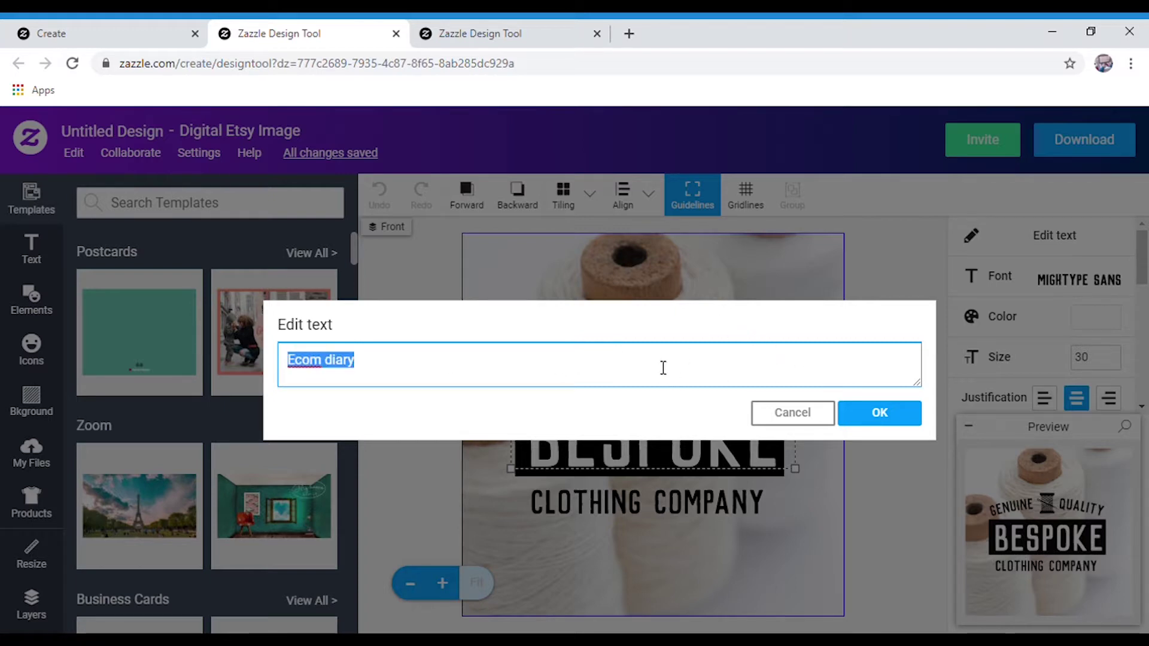
key(BackSpace)
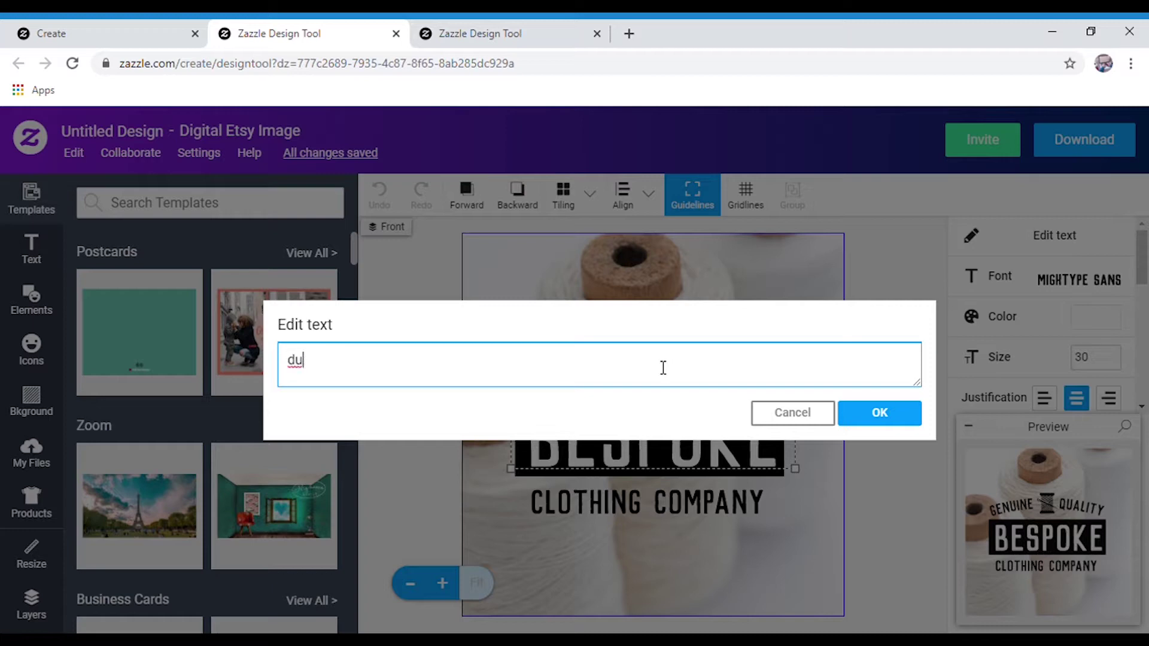
text(Cotton)
key(Return)
text(Lovers)
click(876, 412)
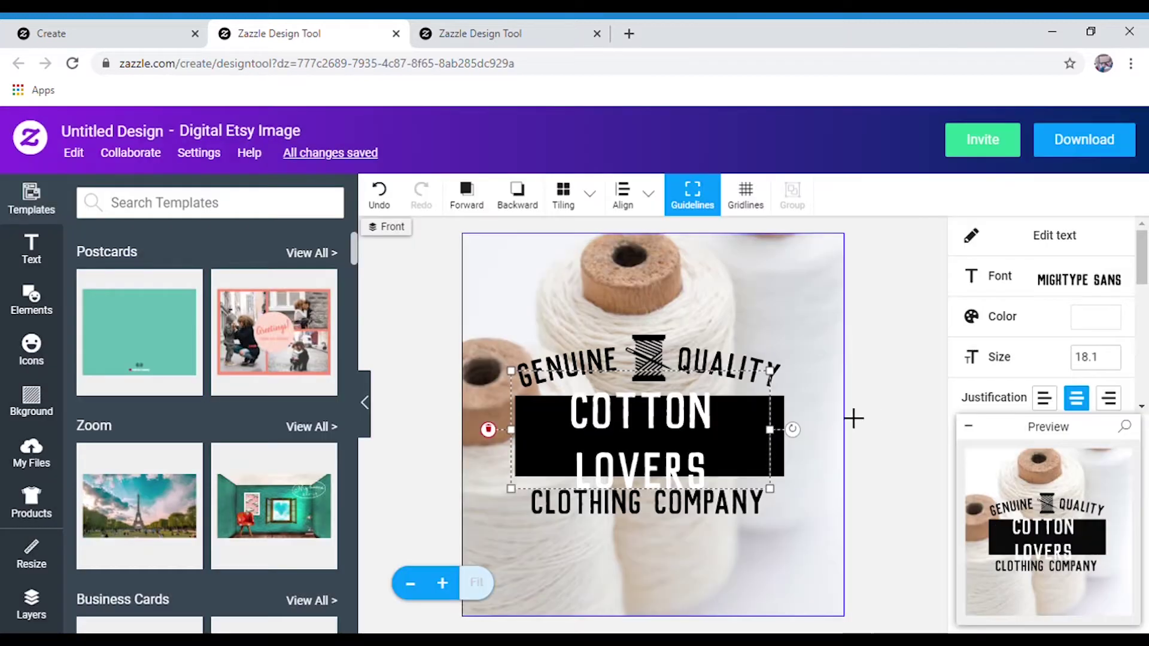
Move the white headline text down so it sits inside the black banner, and deselect it
drag(672, 428, 680, 447)
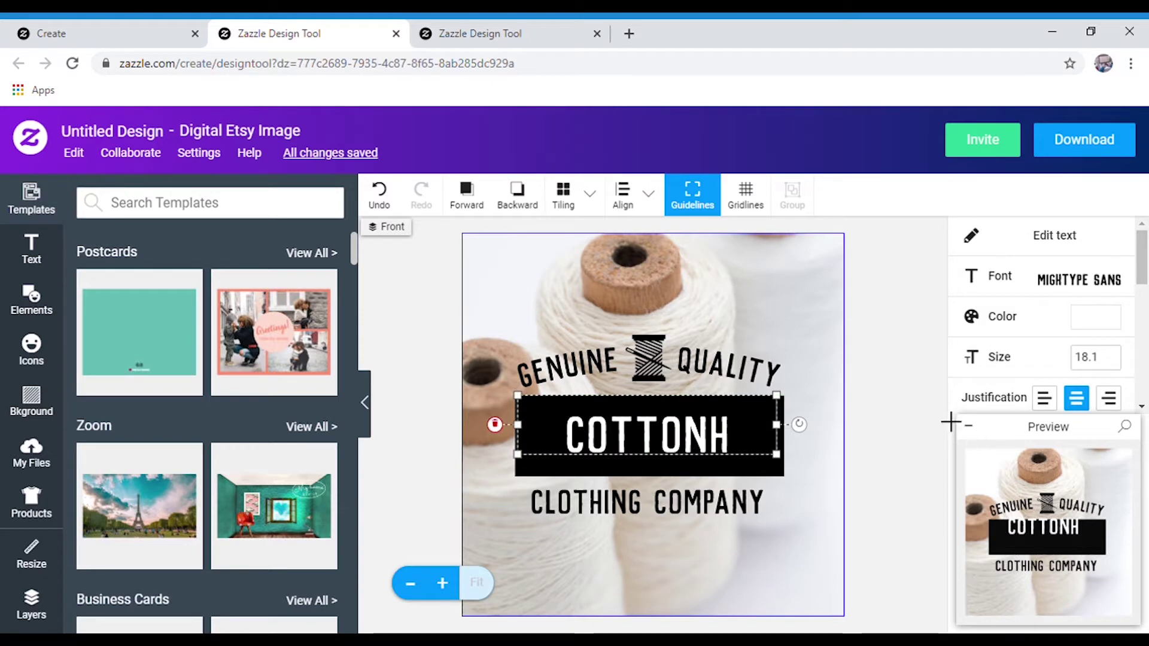
click(907, 372)
drag(687, 436, 695, 453)
click(916, 428)
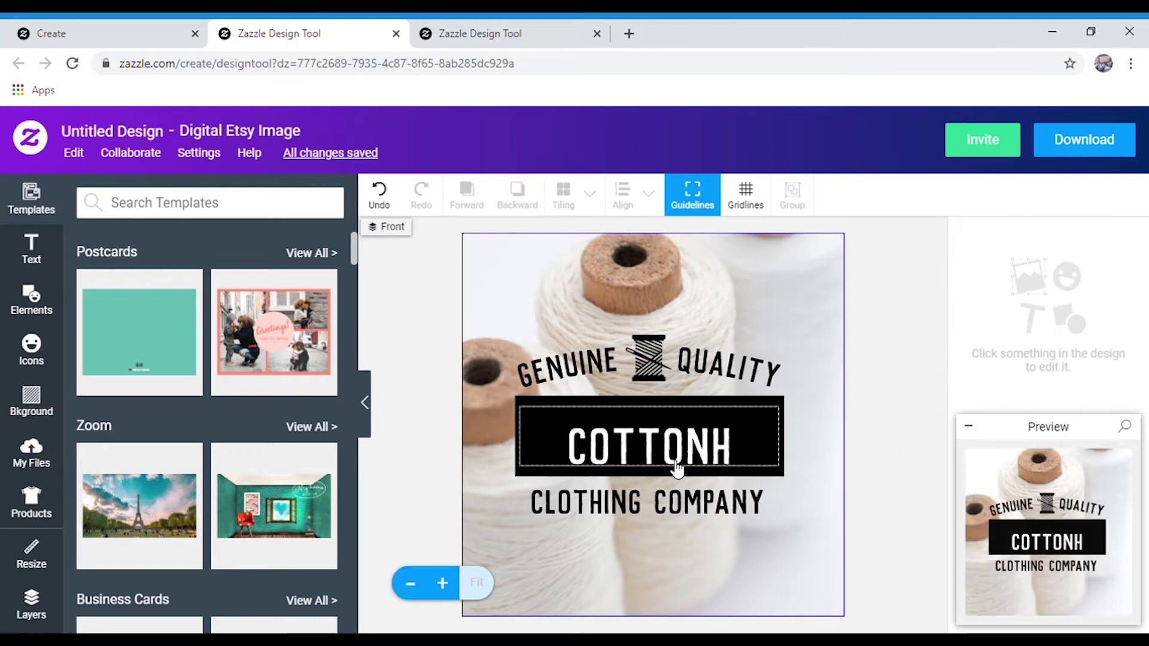
Enlarge the COTTONH headline to a text size of about 18.68 and centre it on the black banner
drag(676, 470, 672, 466)
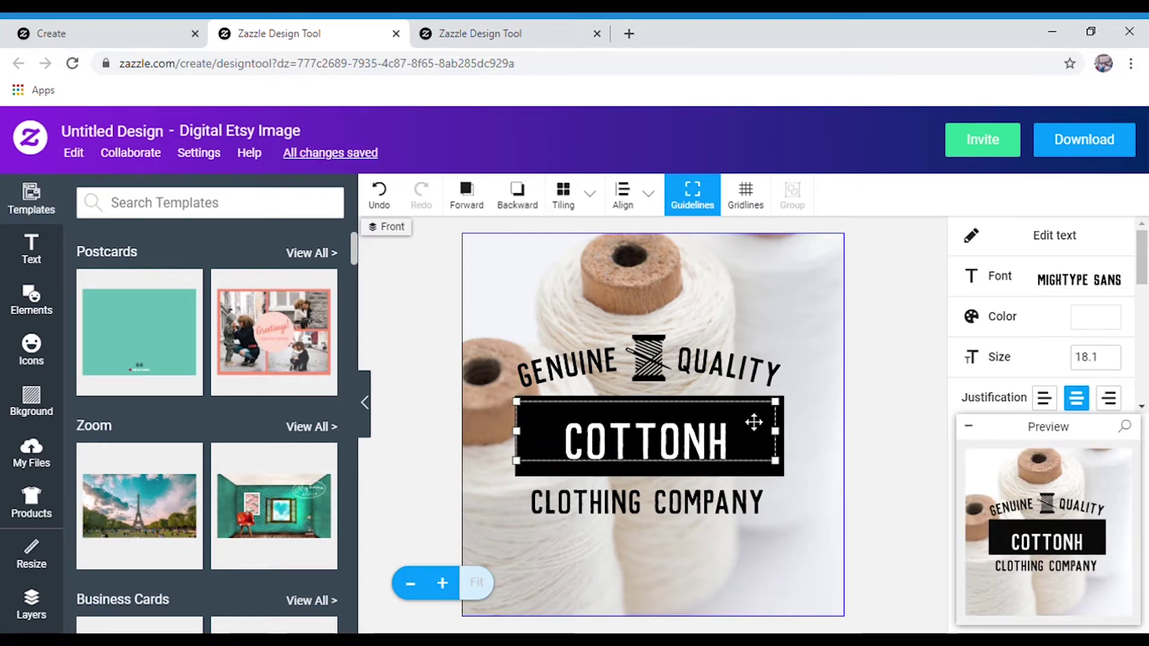
drag(775, 430, 802, 429)
mouse_move(661, 462)
mouse_down()
mouse_move(664, 476)
mouse_move(664, 462)
mouse_up()
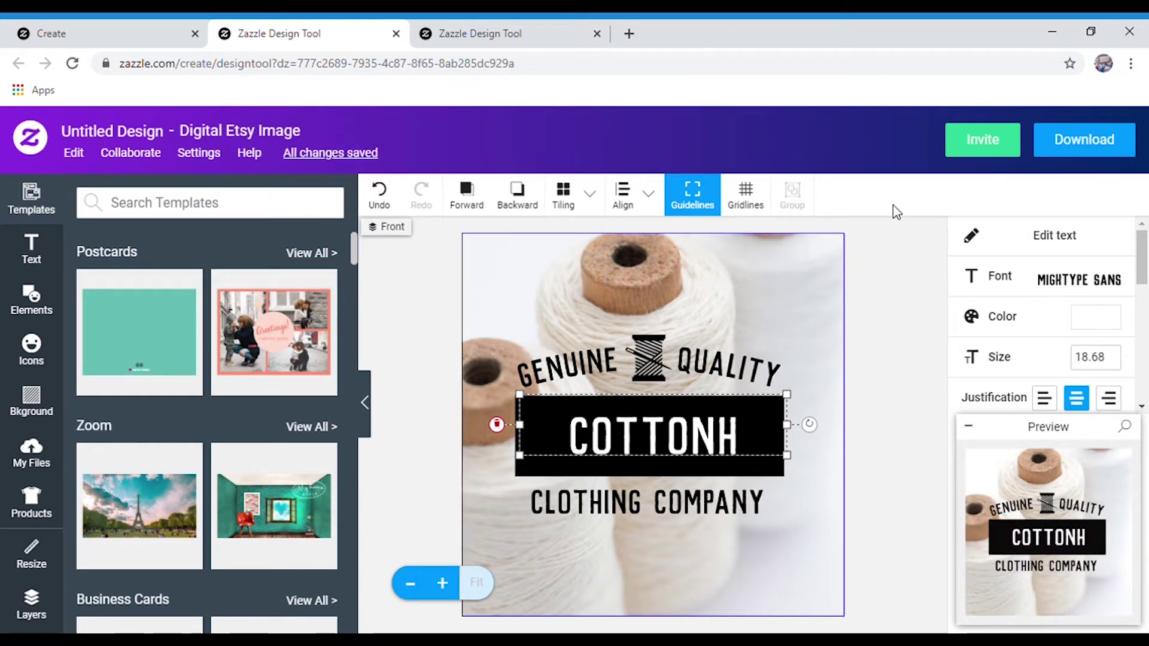
click(885, 277)
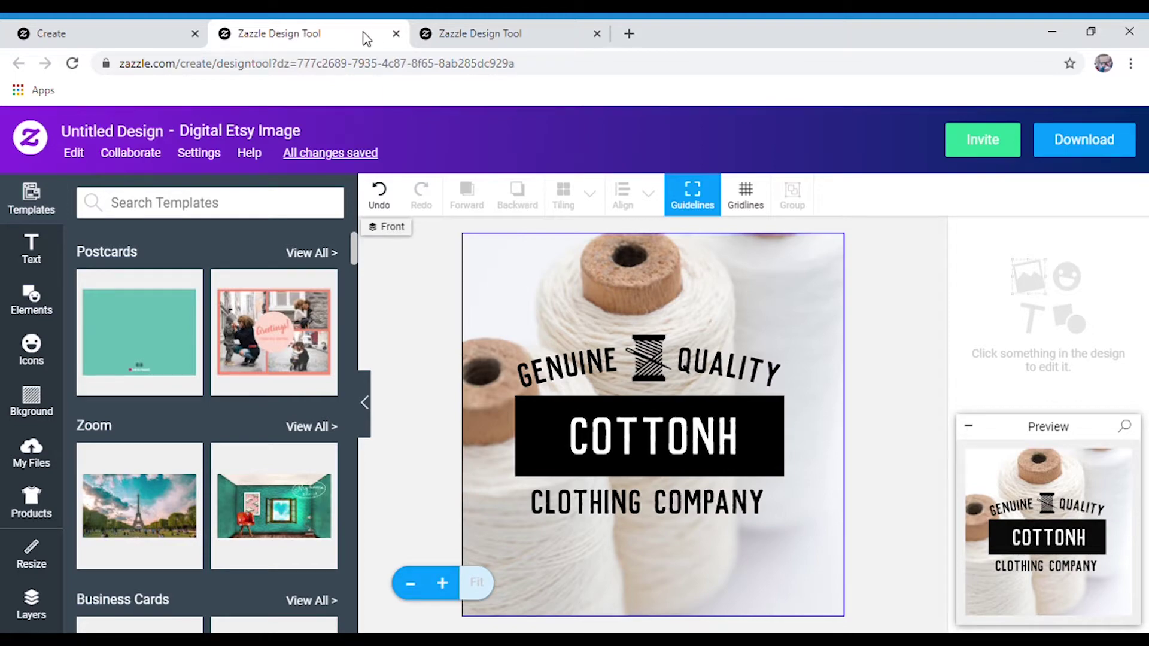
Close the Etsy design and open the Doug the Pug template from the Instagram section of the template gallery
click(396, 34)
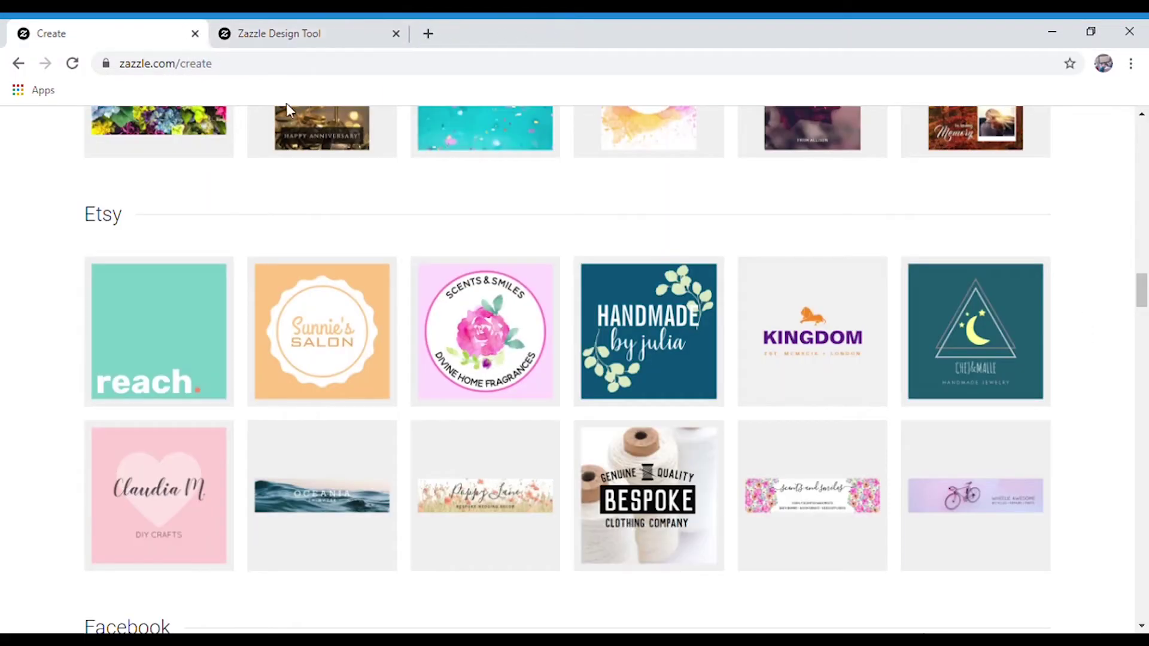
scroll(499, 337, down, 4)
scroll(498, 337, down, 5)
scroll(419, 287, up, 2)
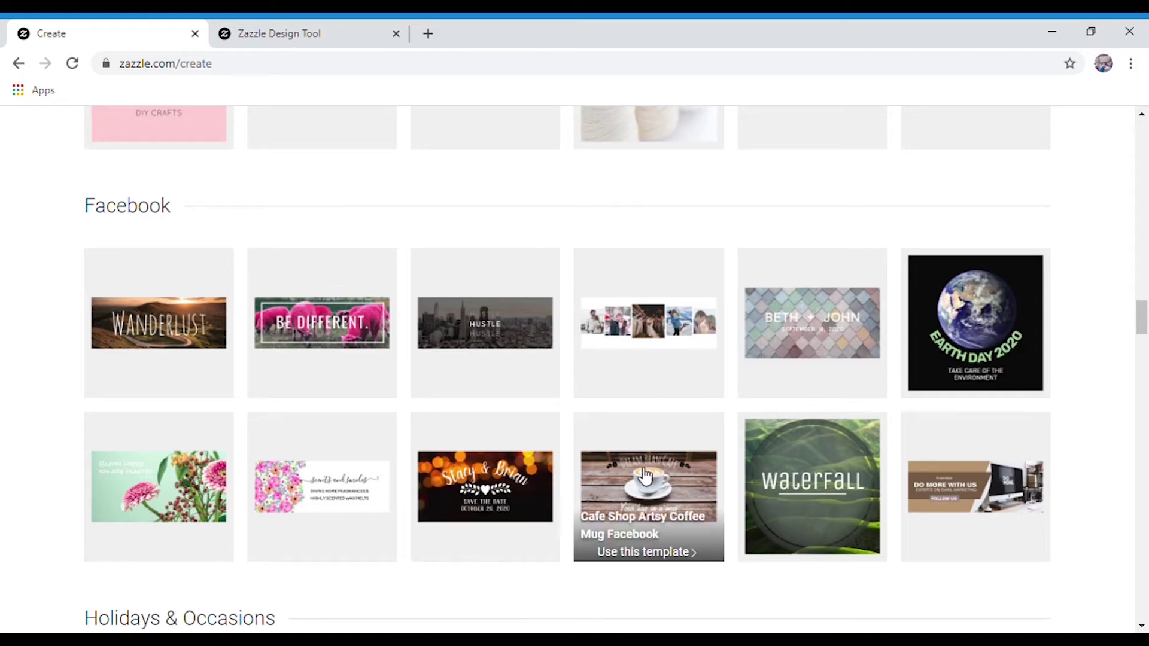
scroll(646, 479, down, 7)
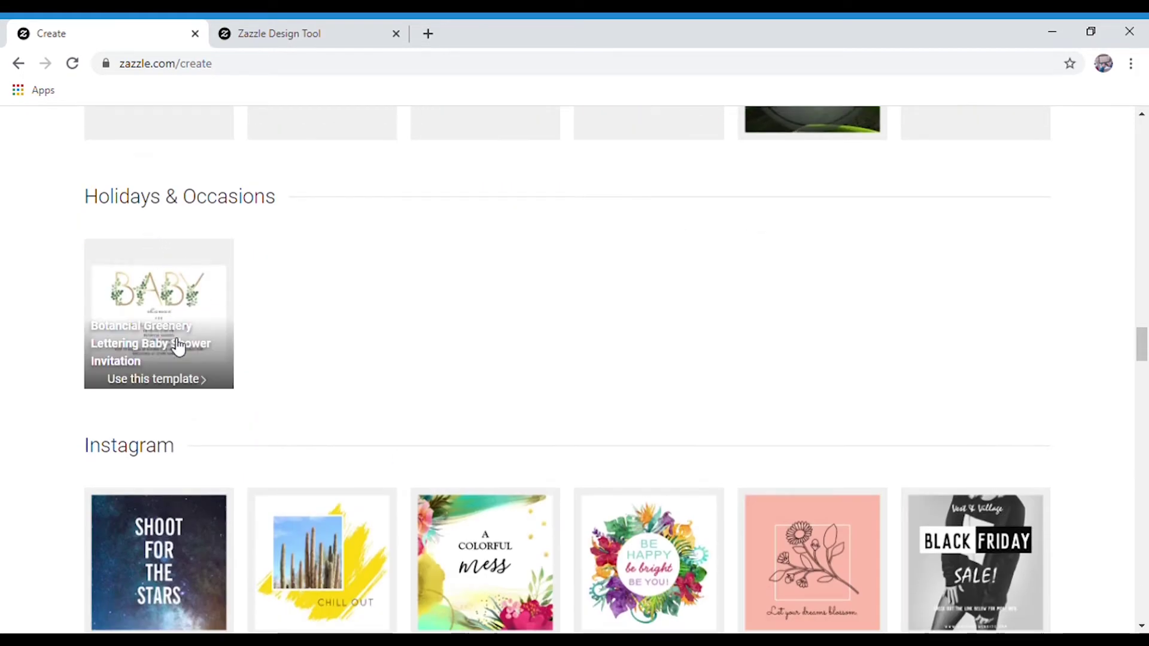
scroll(569, 299, down, 4)
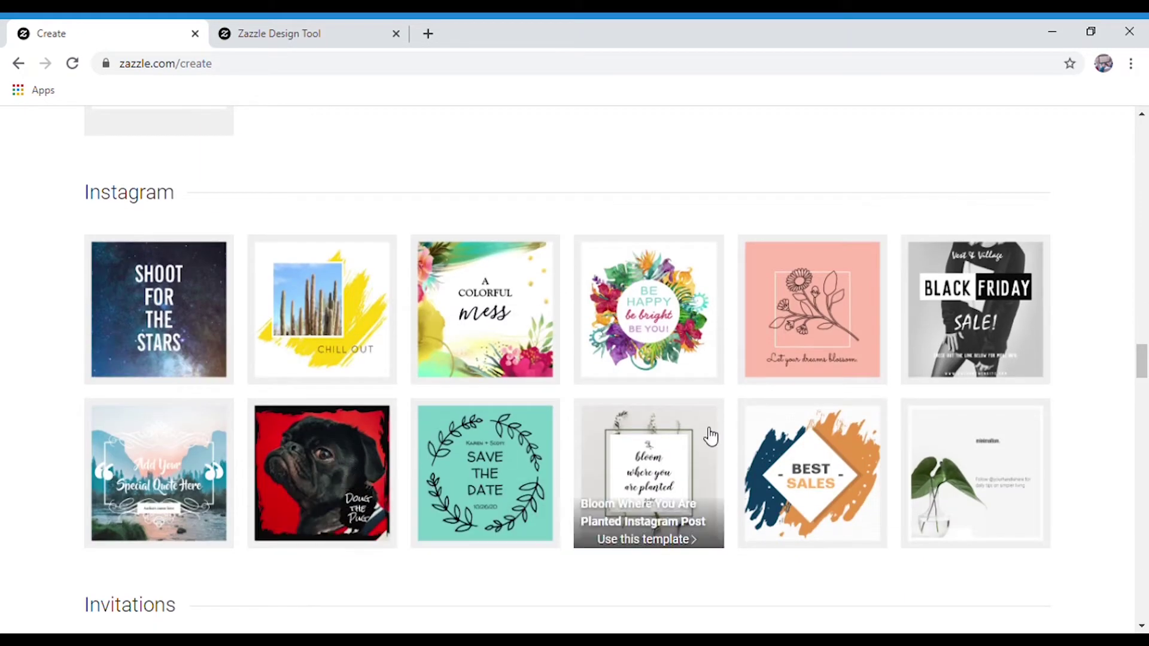
click(323, 517)
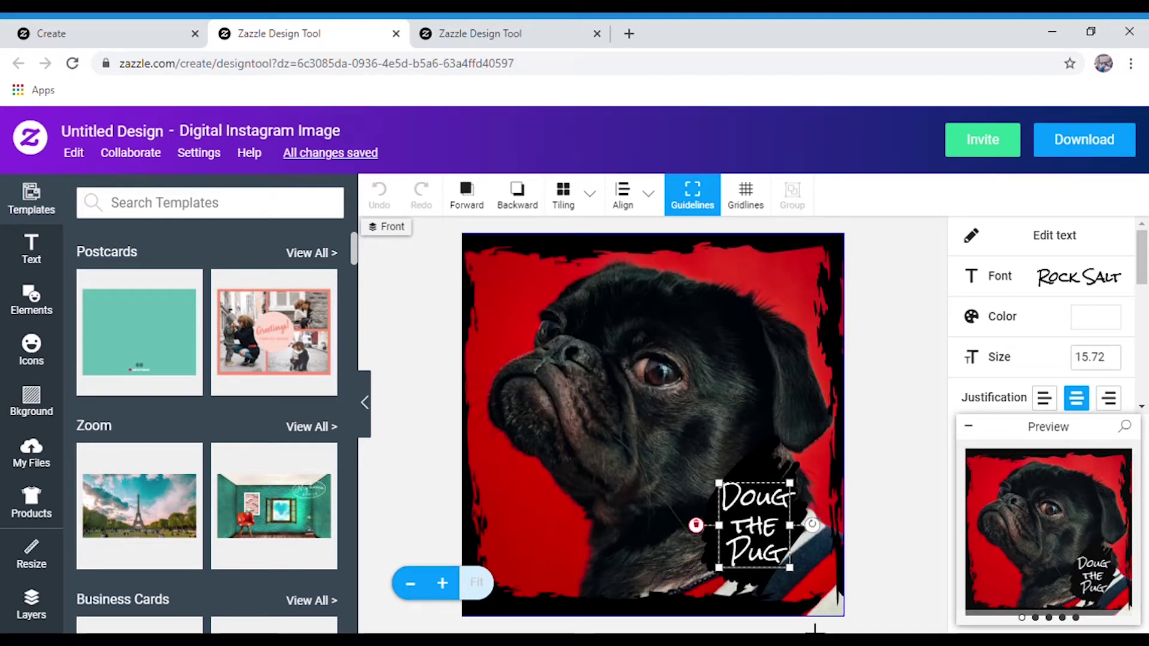
double_click(784, 513)
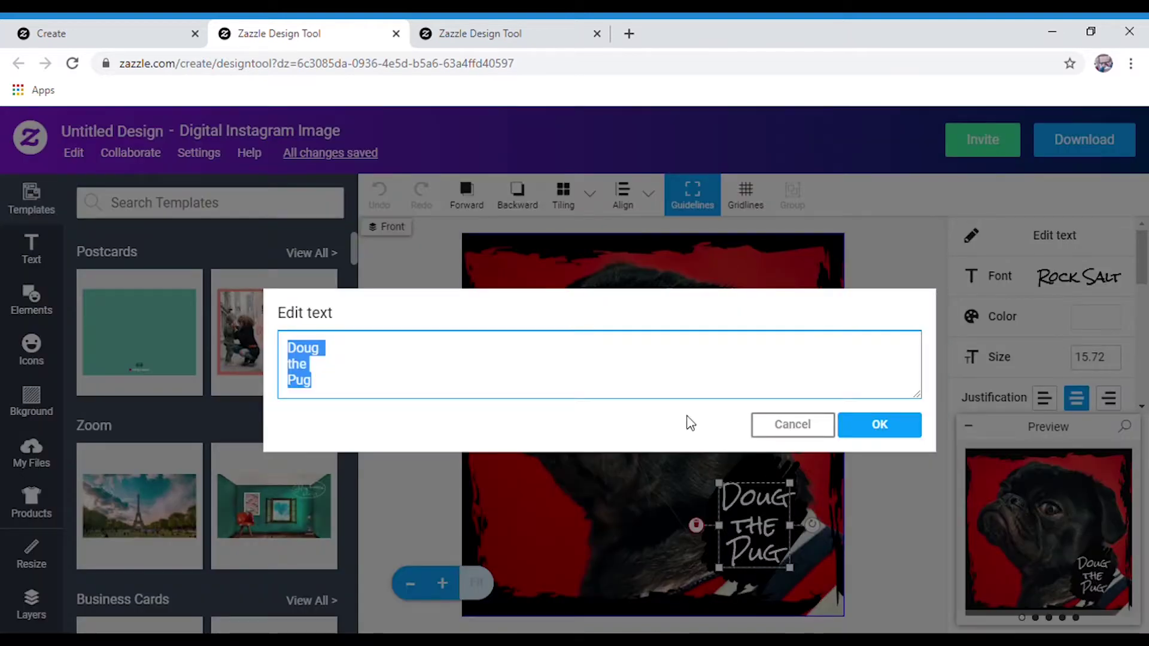
click(365, 355)
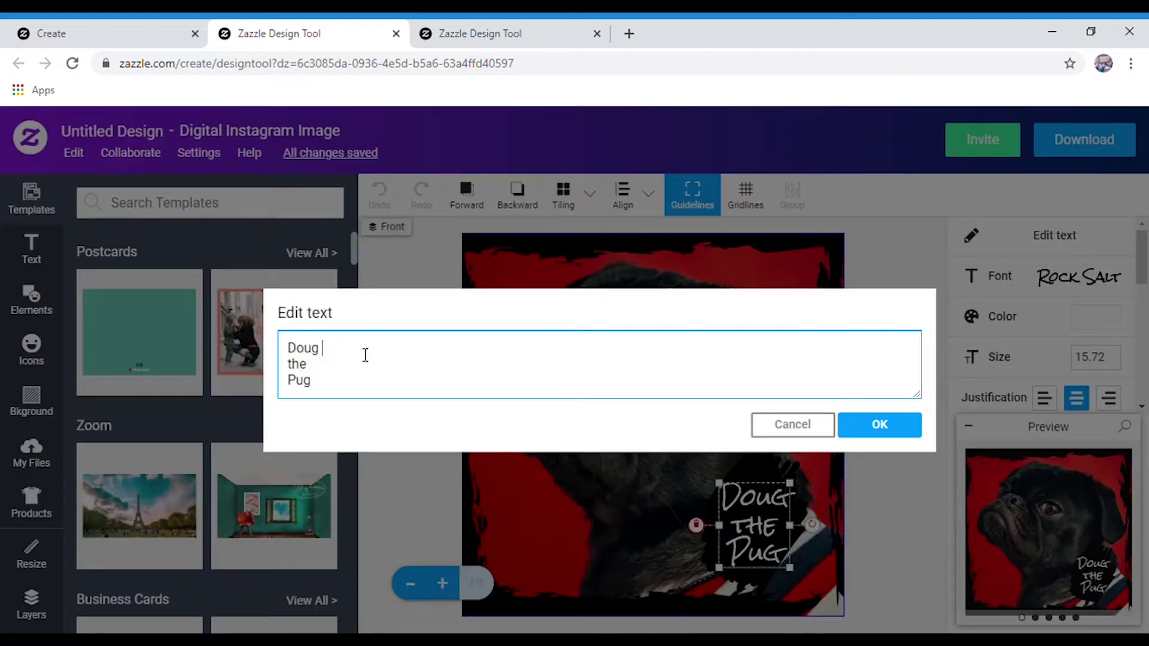
double_click(365, 355)
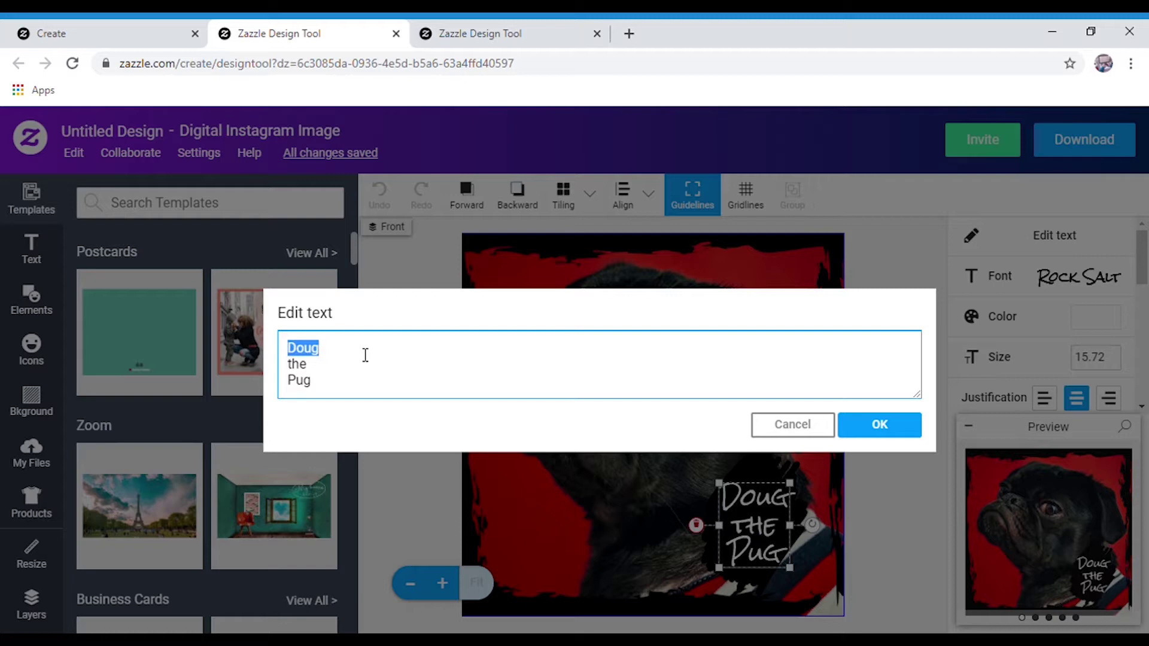
key(BackSpace)
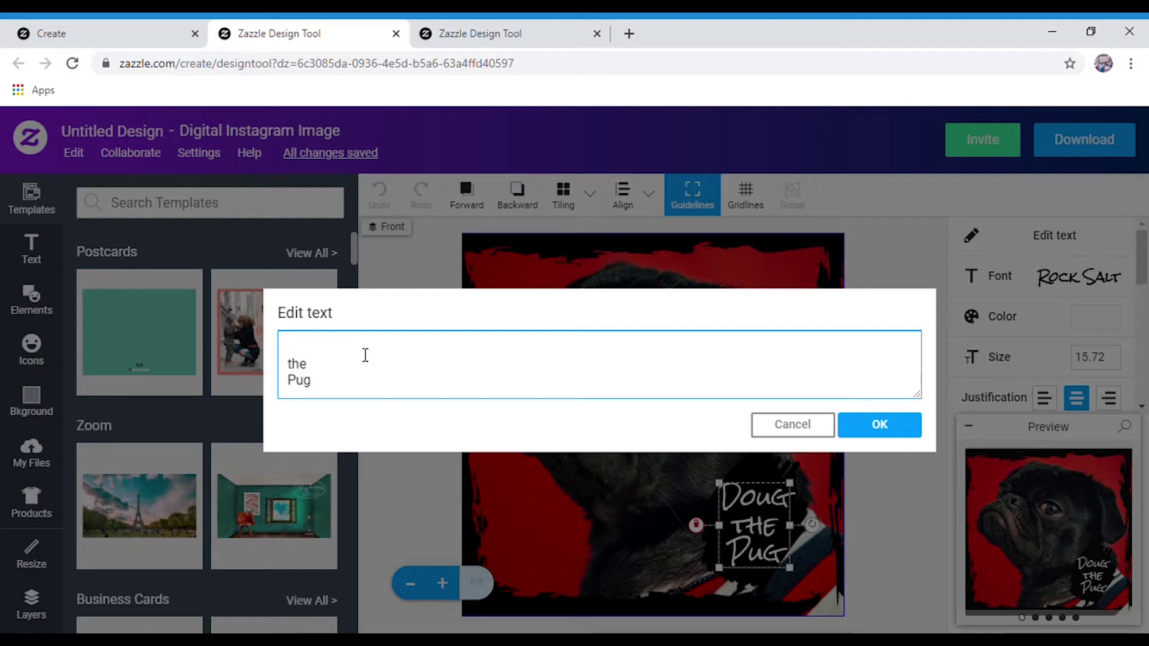
key(ctrl+z)
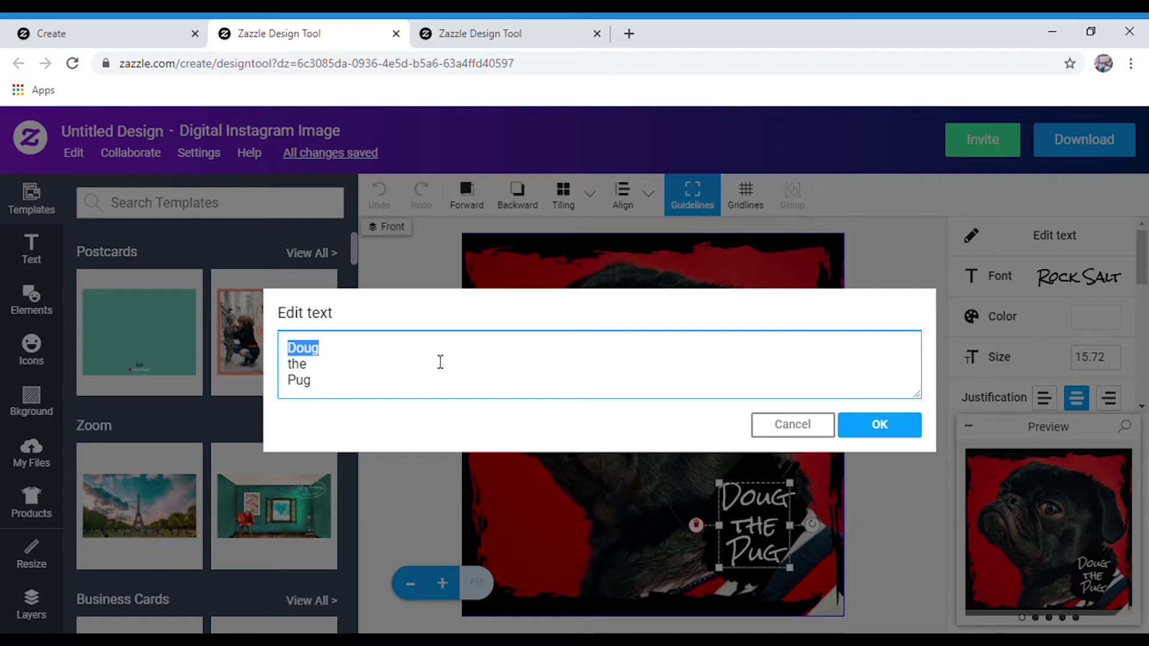
click(809, 424)
Try a coral fill color on the pug image, and change the fill to light purple
click(776, 265)
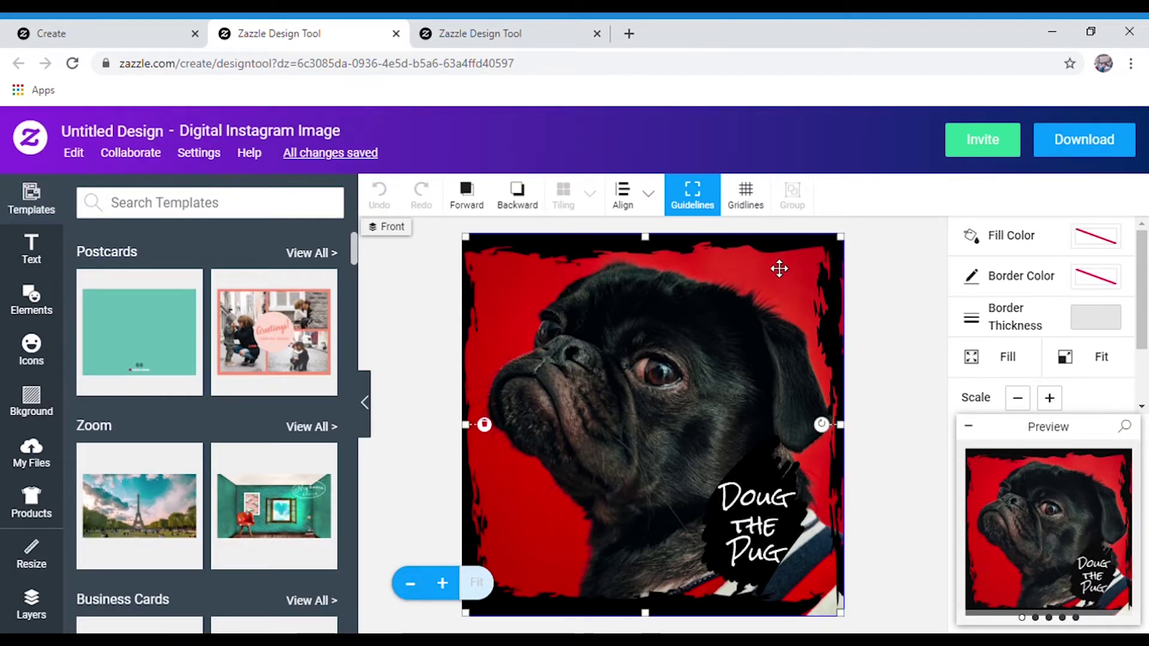
click(1091, 251)
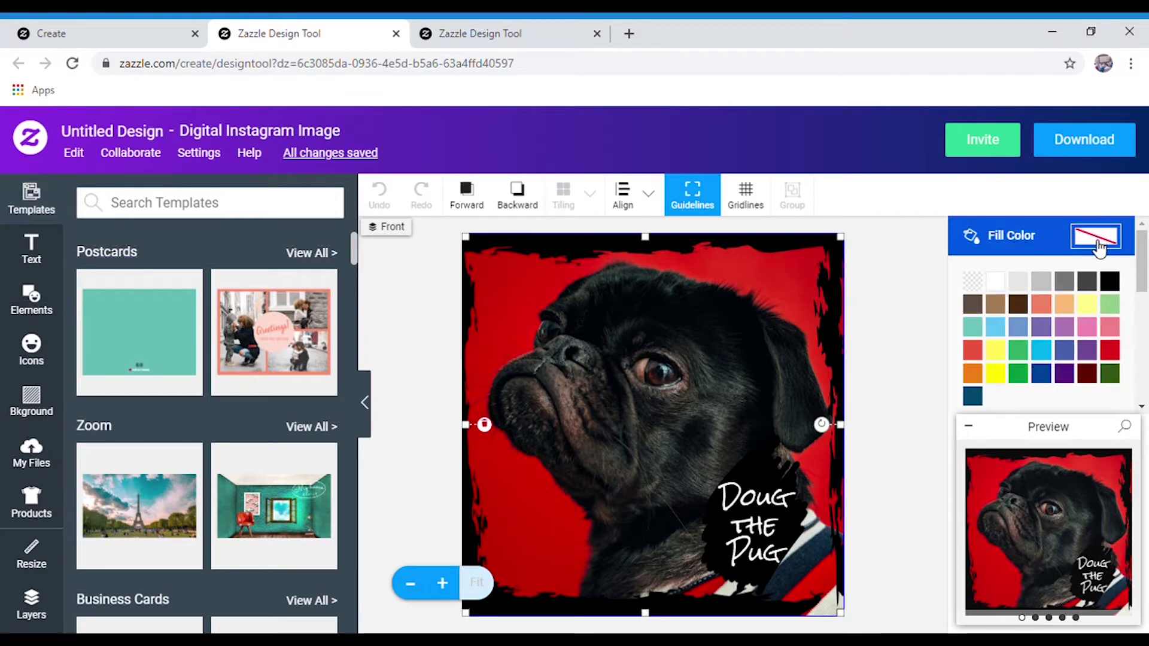
click(1042, 302)
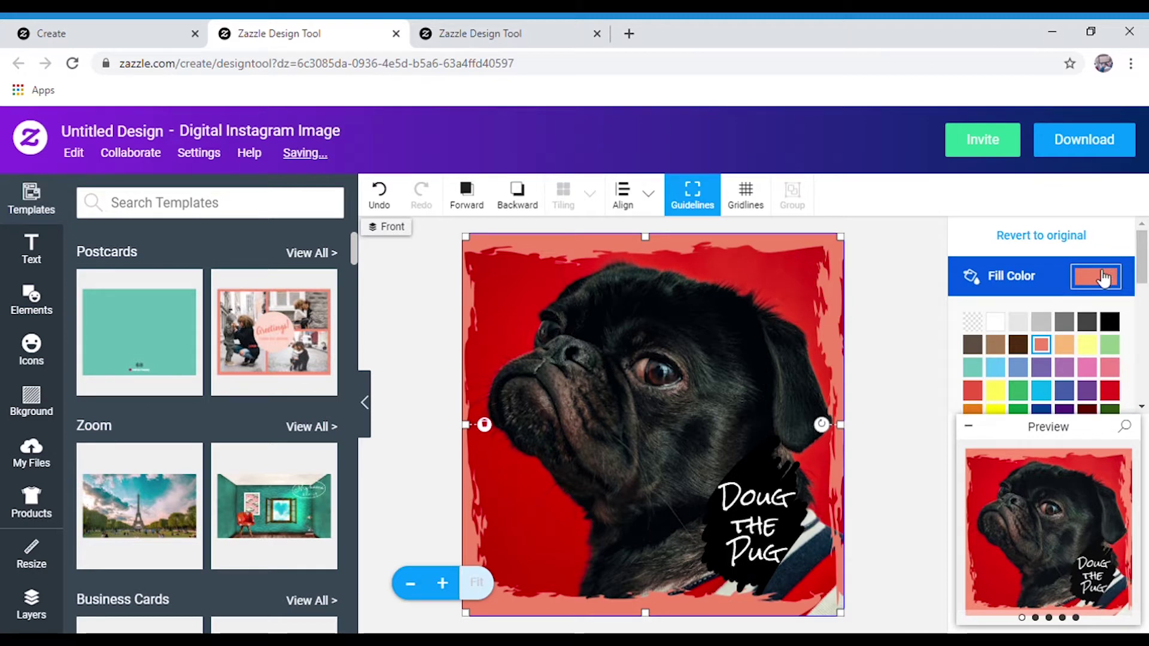
click(1107, 277)
click(1095, 277)
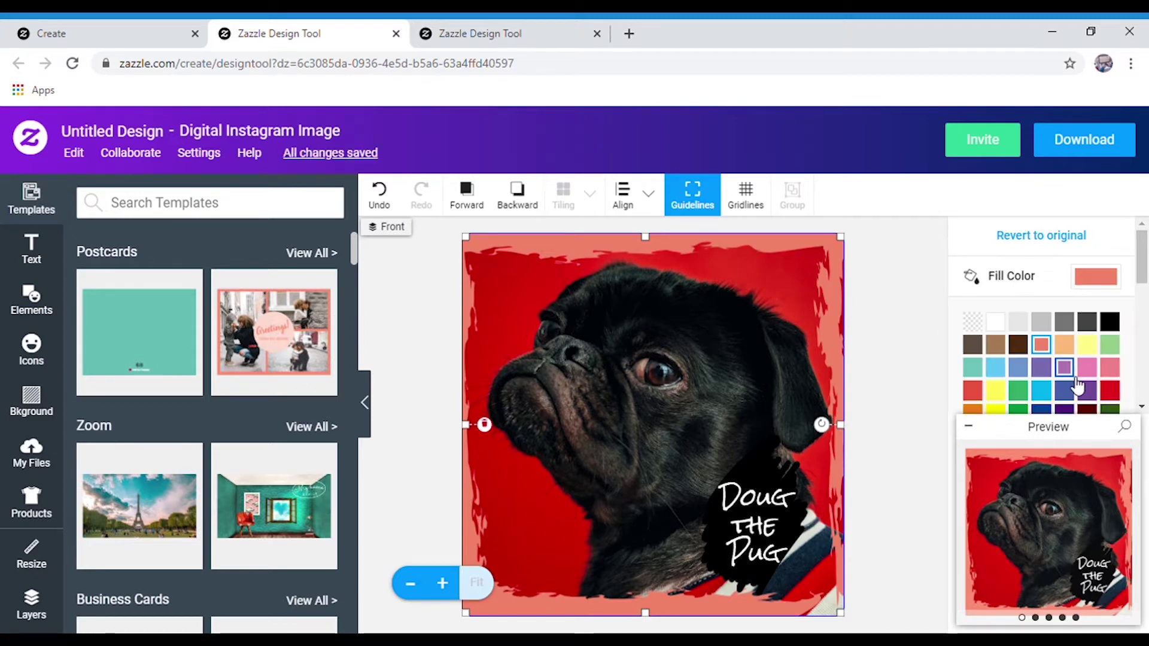
click(1064, 367)
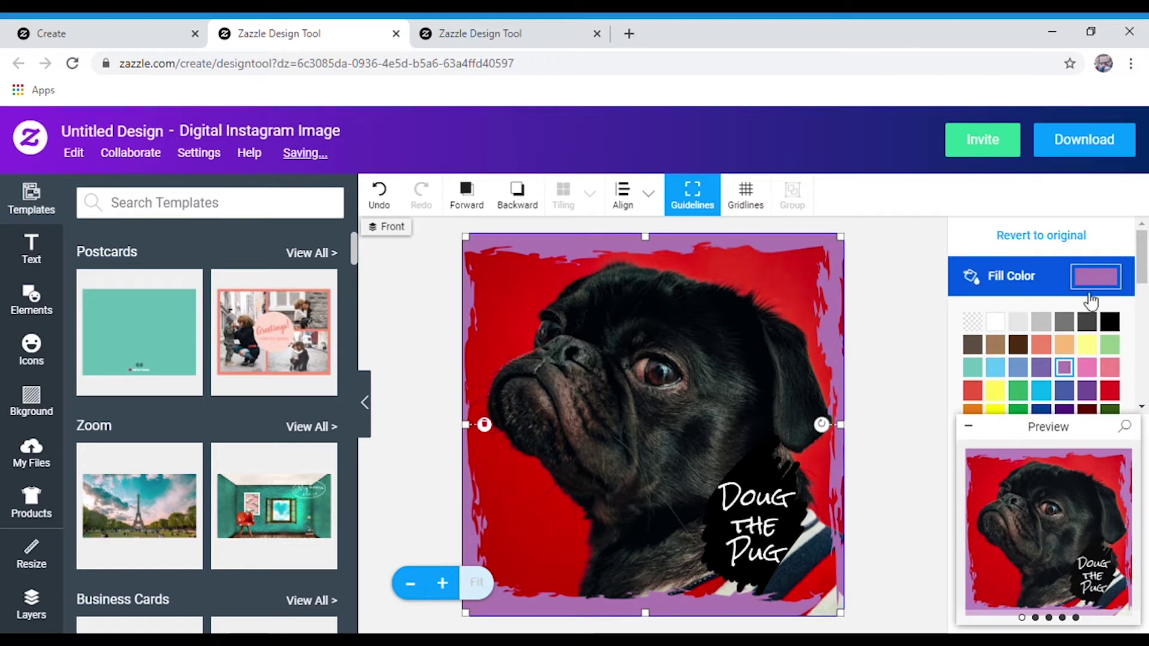
Try a pink fill color on the frame around the pug, change the fill to teal, and deselect the frame
click(1088, 368)
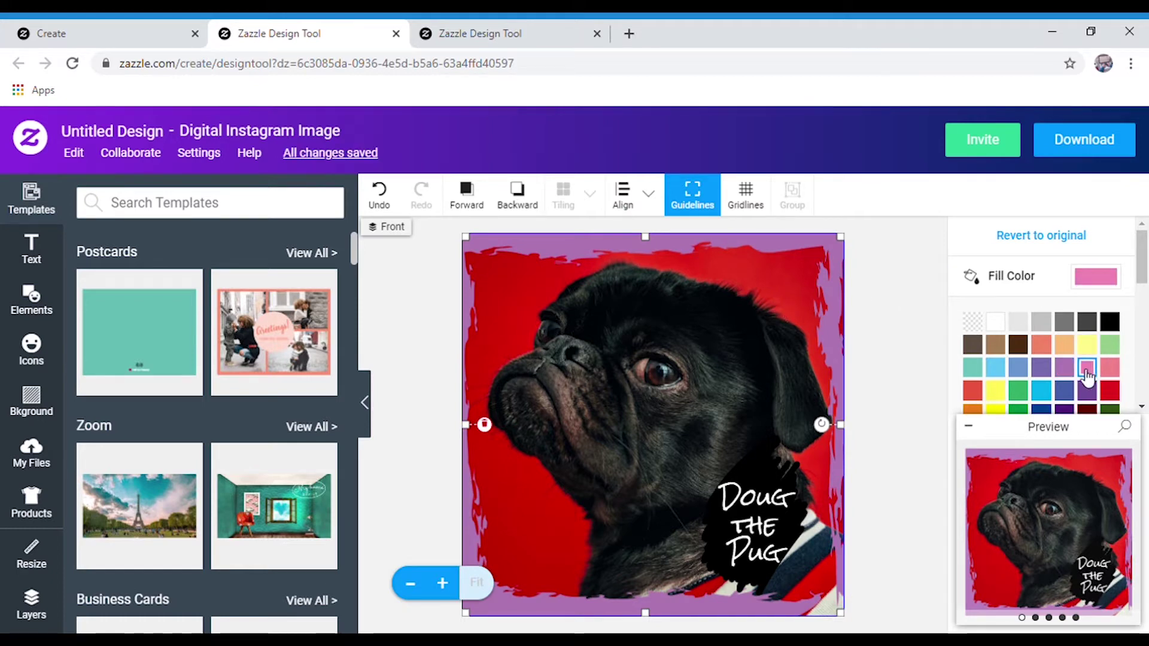
click(980, 373)
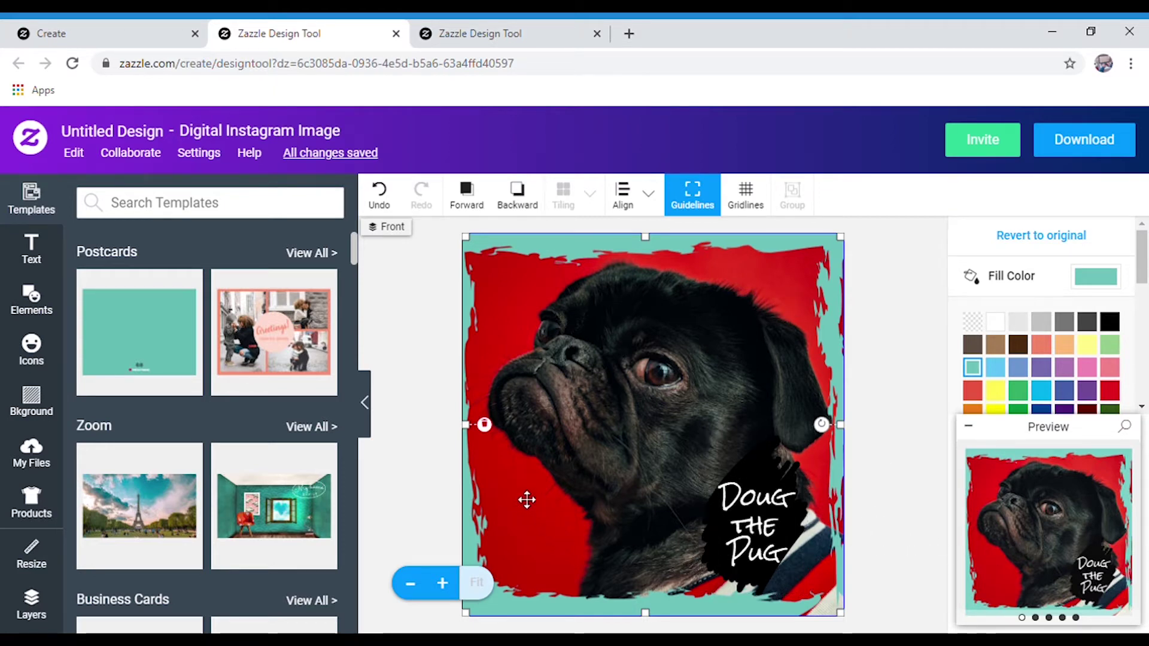
click(429, 337)
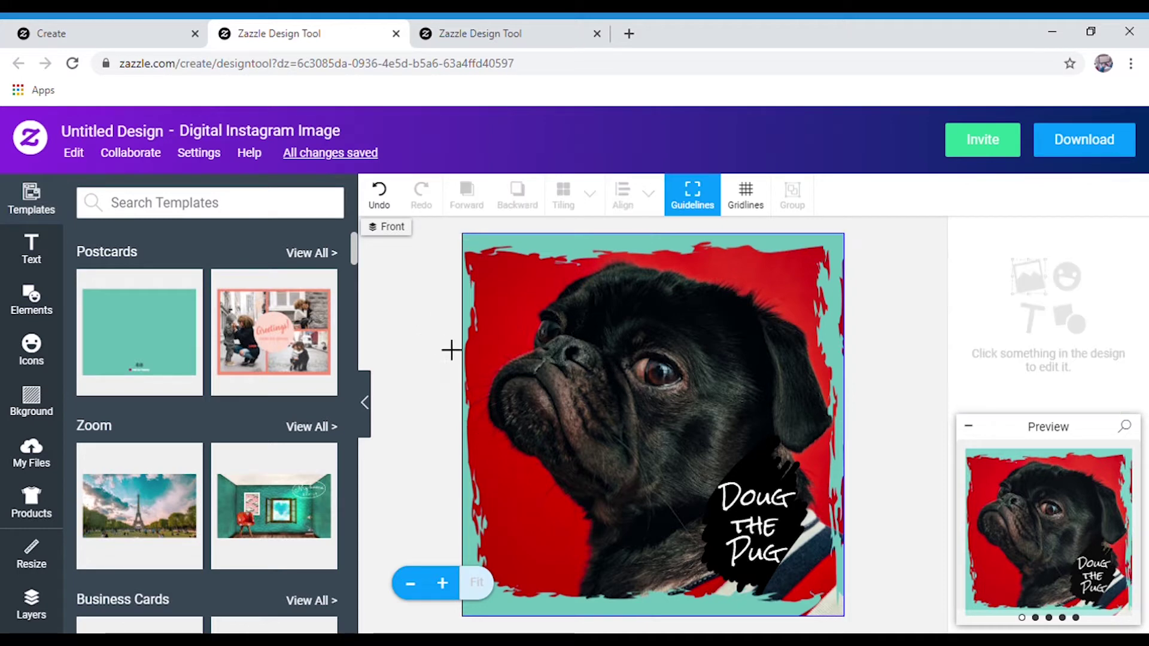
Give the teal frame a light yellow (#FFF888) border and look through its thickness, scale, rotate and flip options
click(792, 301)
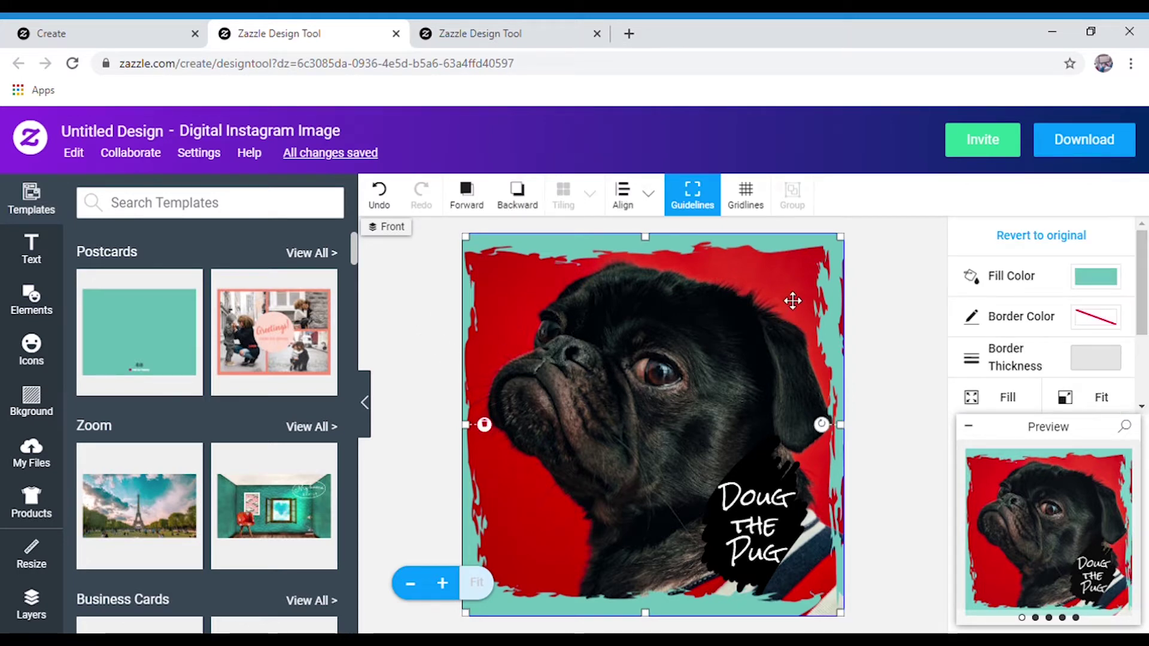
click(1086, 326)
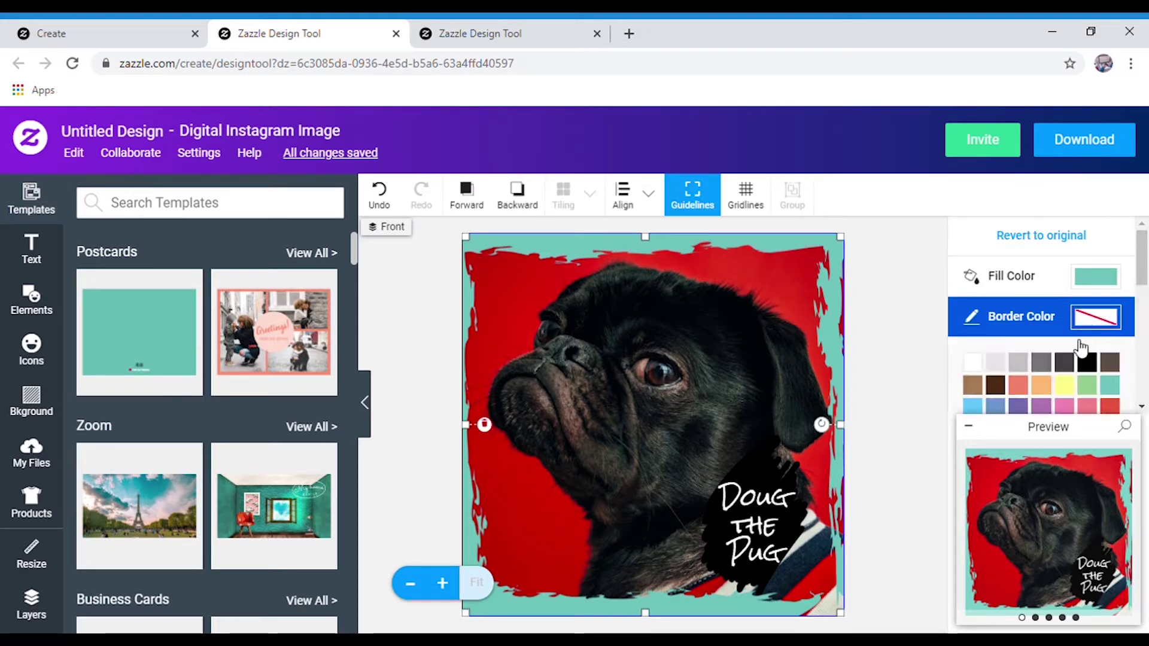
click(1064, 388)
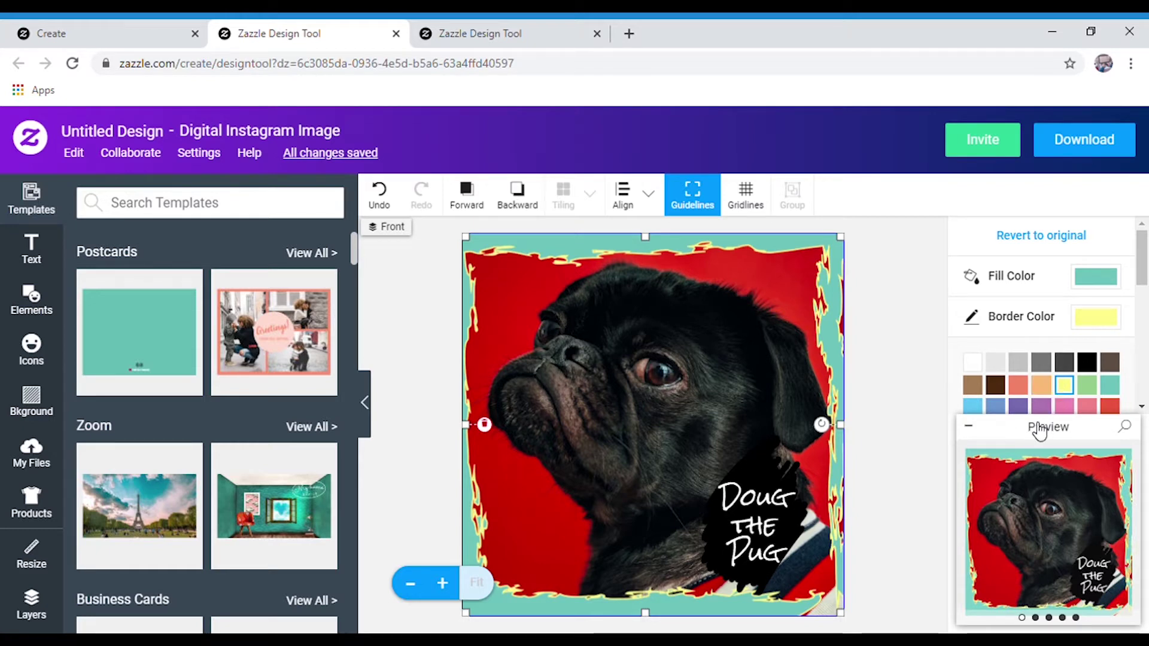
scroll(1031, 347, down, 3)
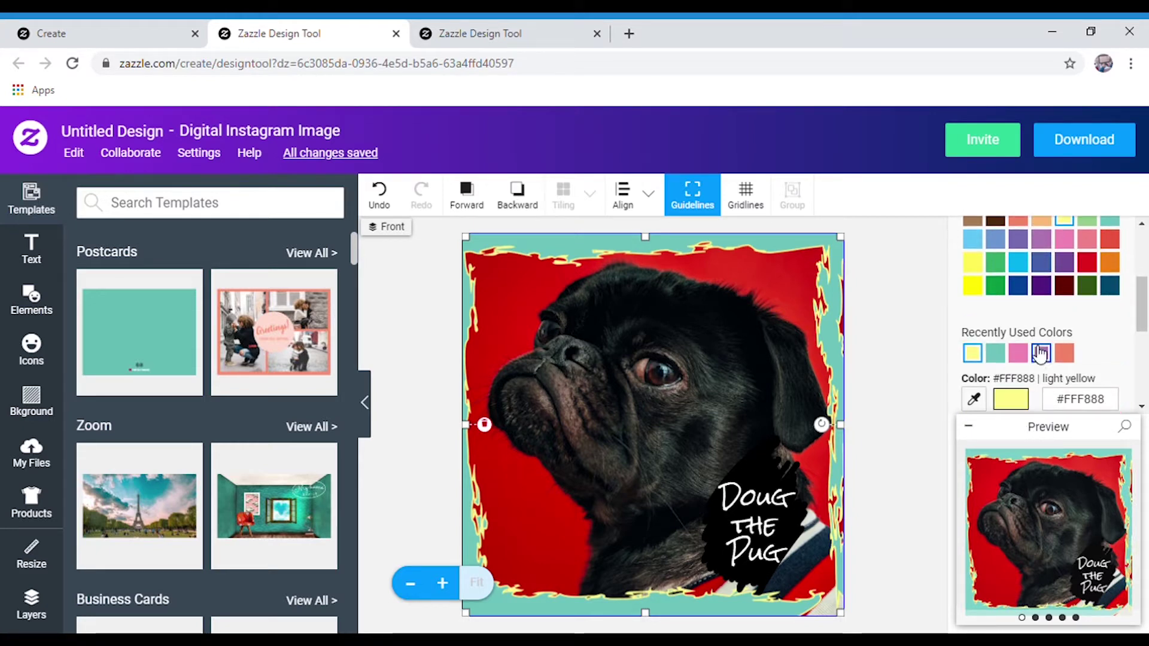
scroll(1040, 353, down, 5)
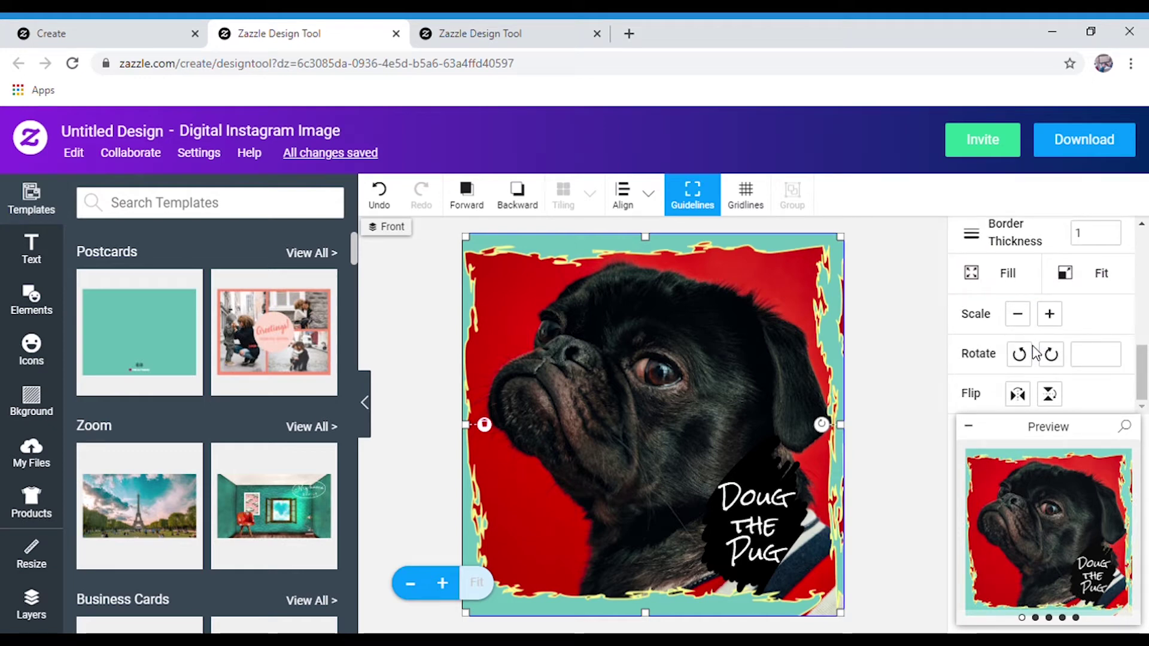
scroll(1036, 353, up, 1)
scroll(1027, 331, up, 1)
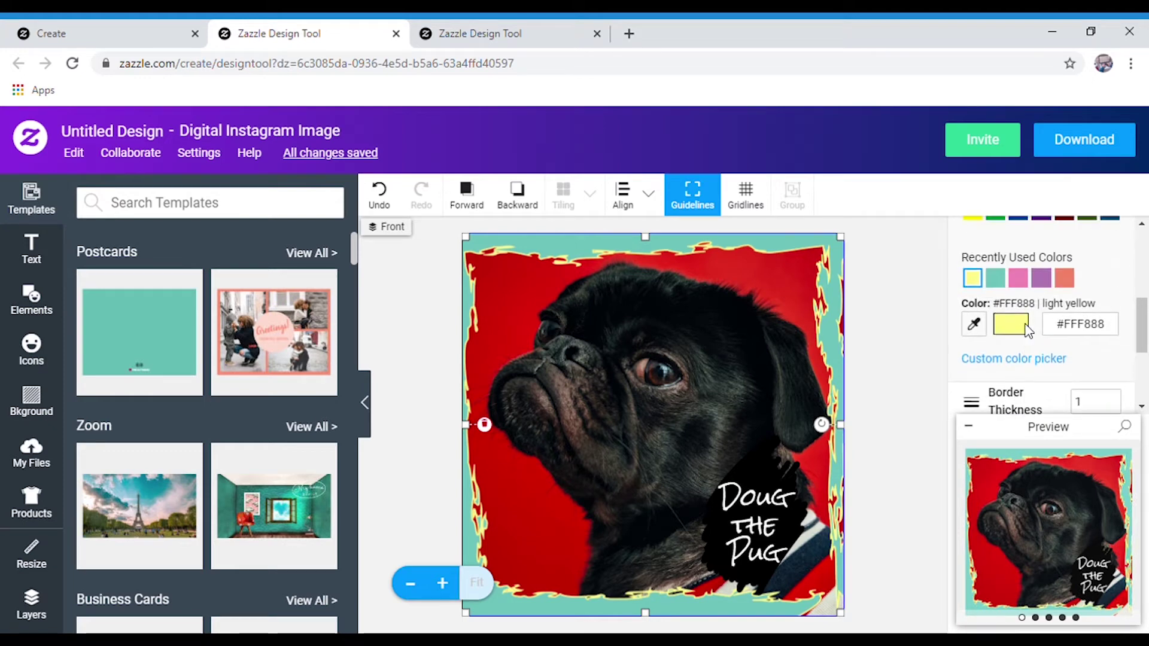
scroll(1023, 332, up, 3)
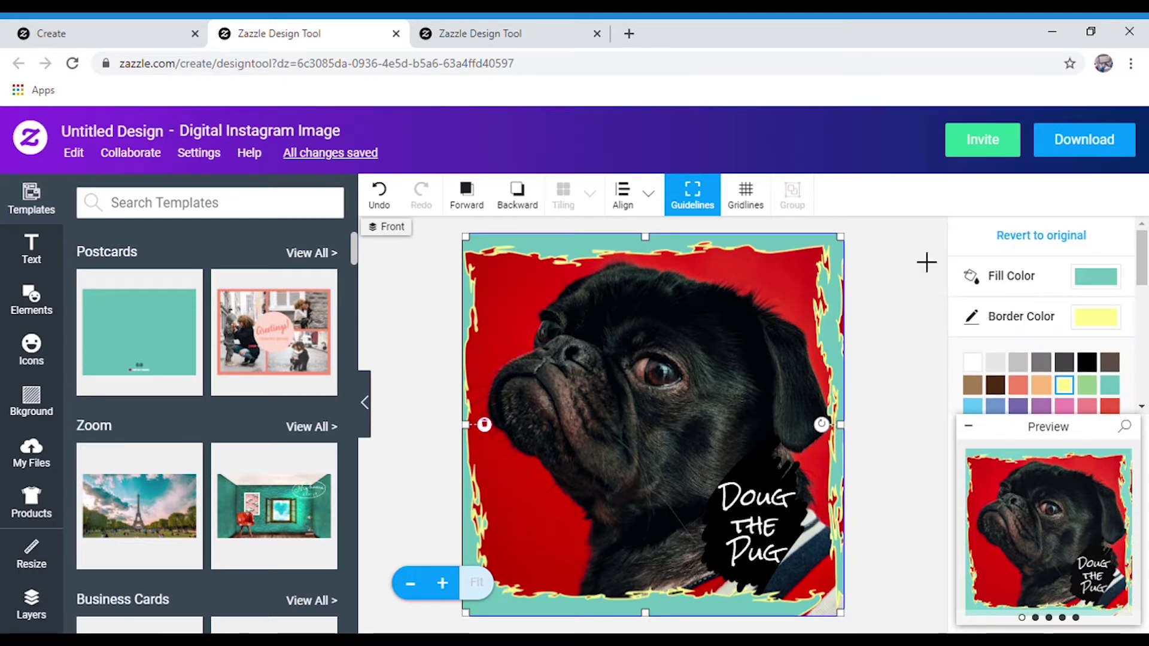
Move the teal frame aside, open the pug photo for cropping, cancel the crop, and look through the photo's editing options
drag(631, 433, 865, 466)
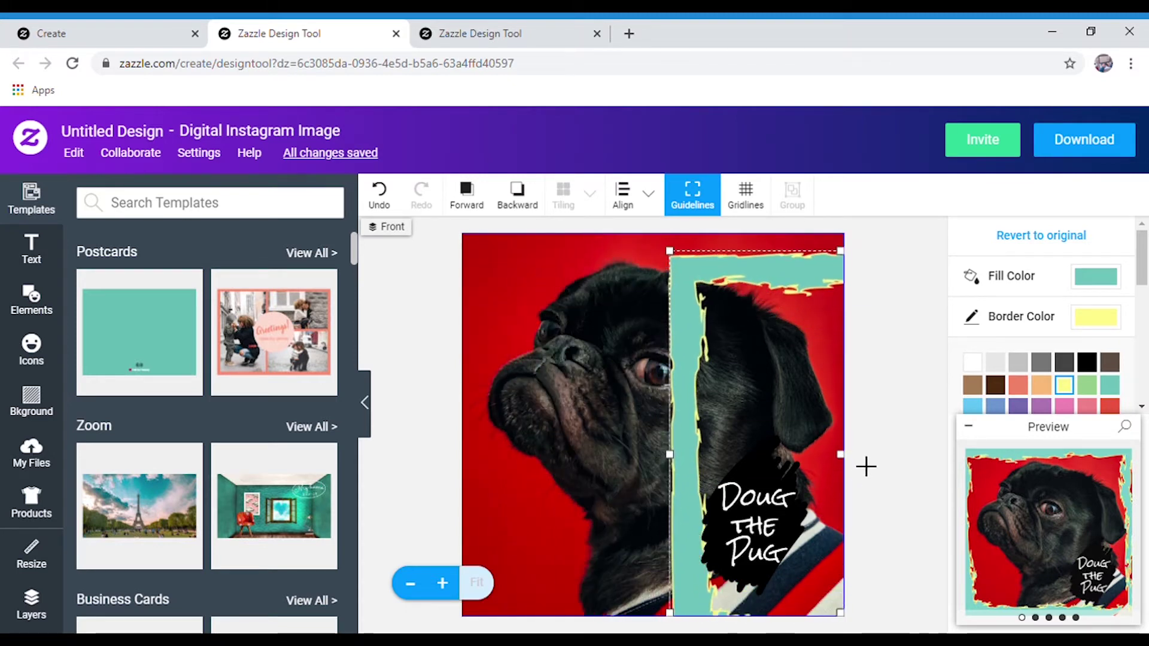
click(590, 500)
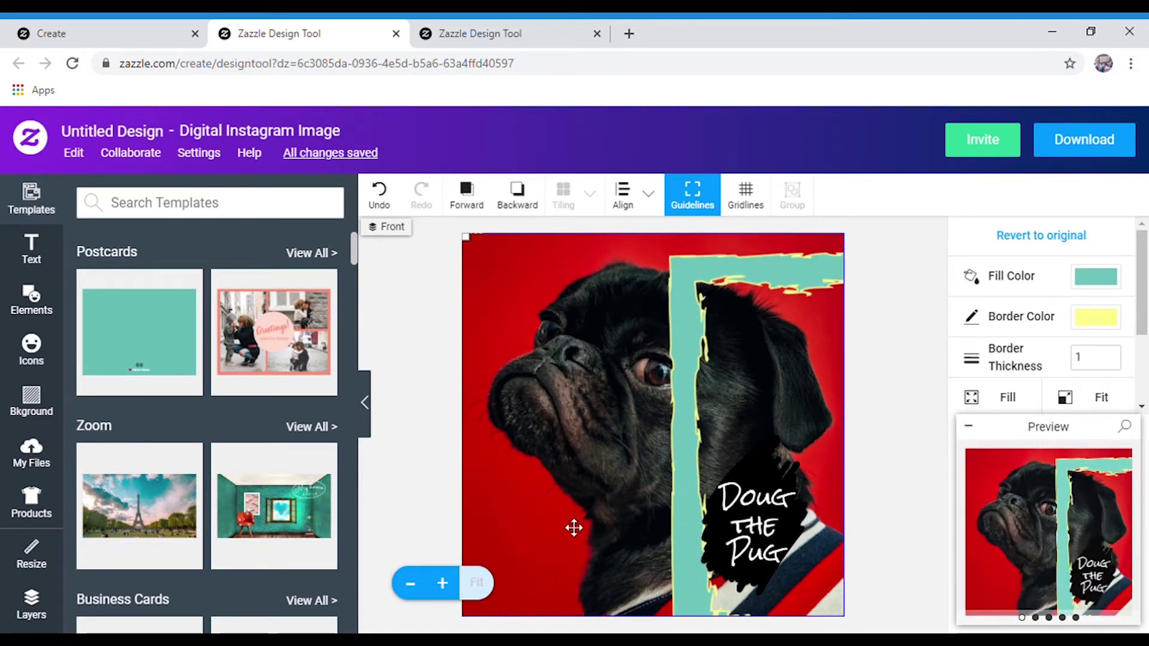
double_click(537, 545)
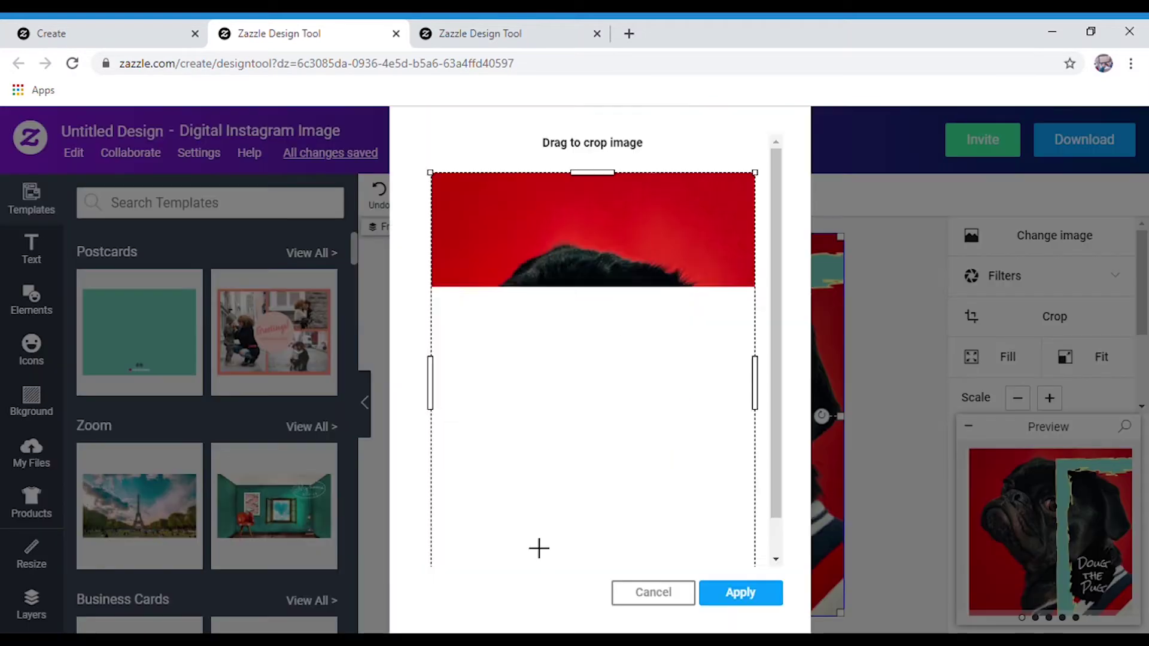
click(653, 591)
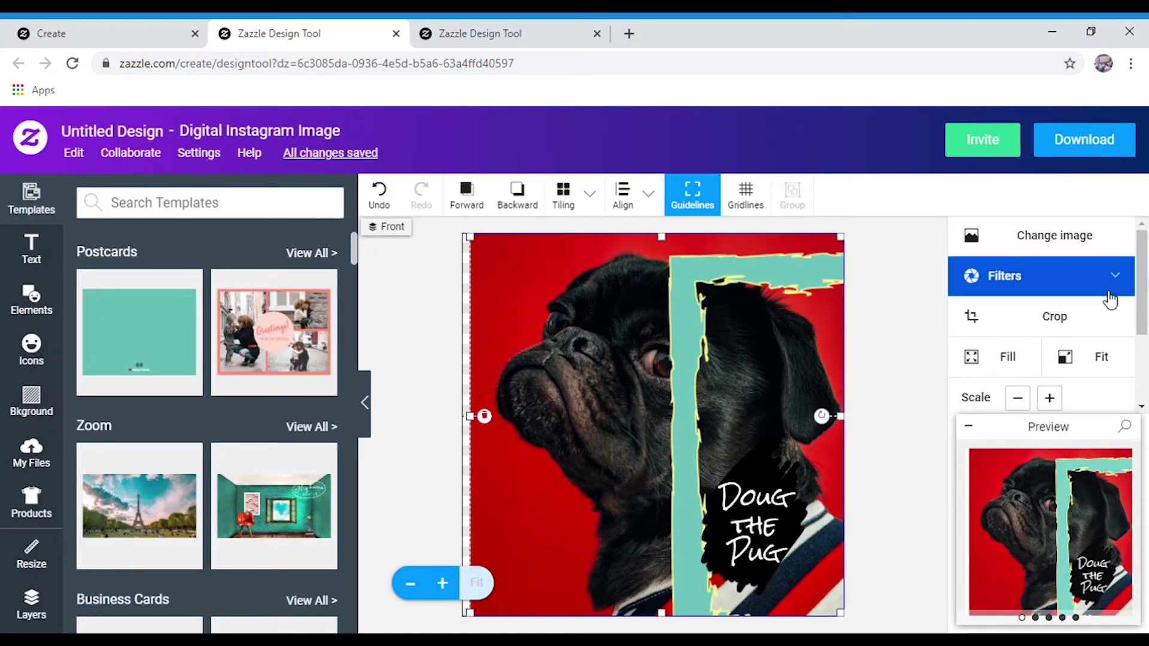
scroll(1115, 303, down, 3)
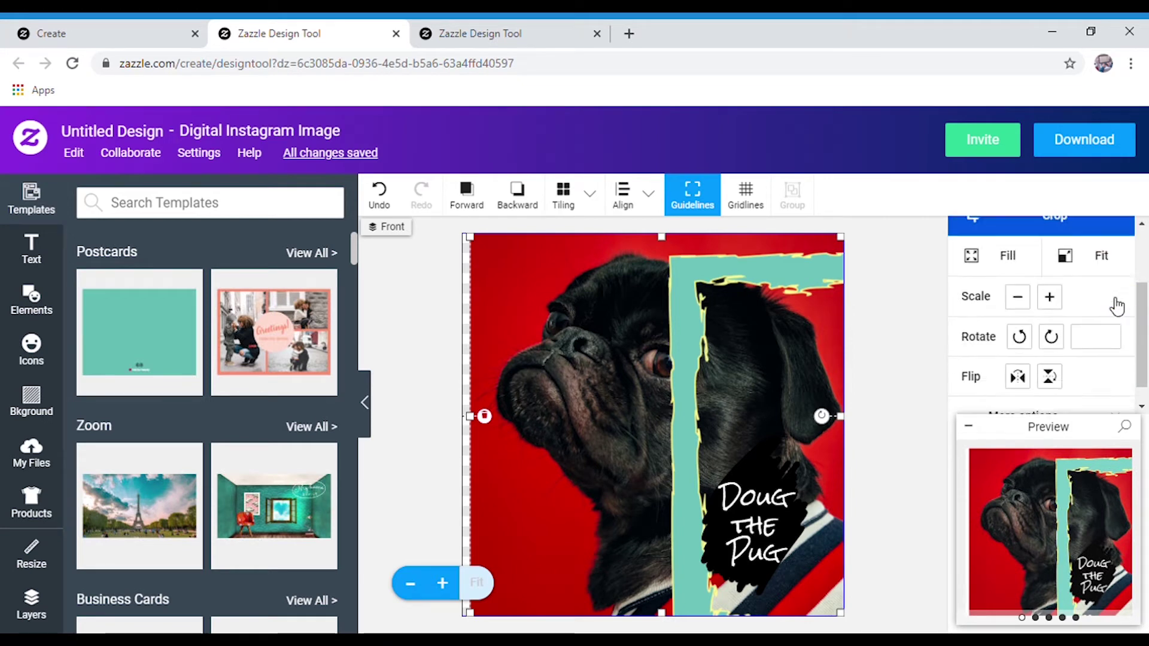
scroll(1115, 303, up, 3)
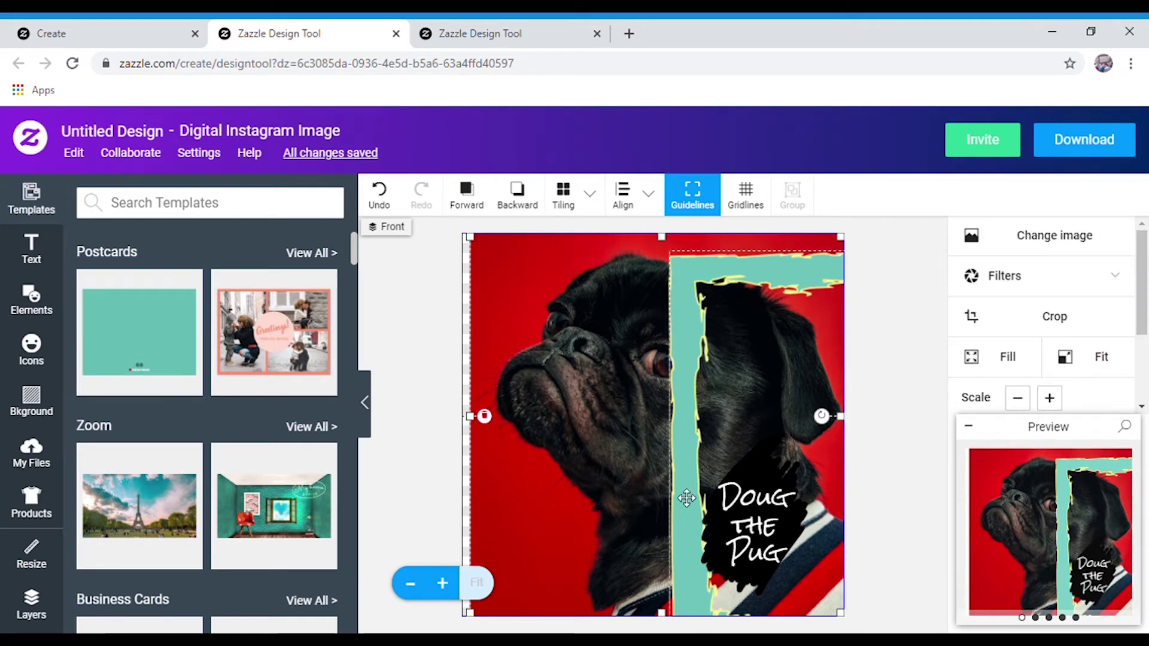
Move the teal frame back over the pug photo so it is centred on the canvas, and deselect it
drag(705, 487, 480, 455)
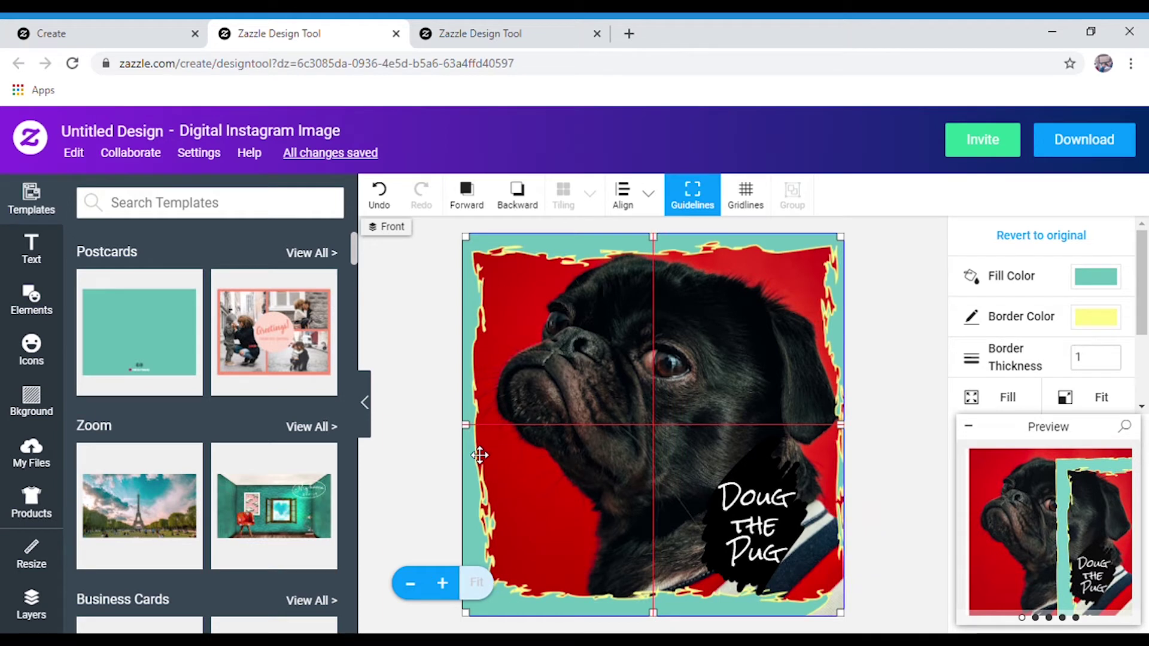
drag(480, 455, 480, 456)
click(878, 318)
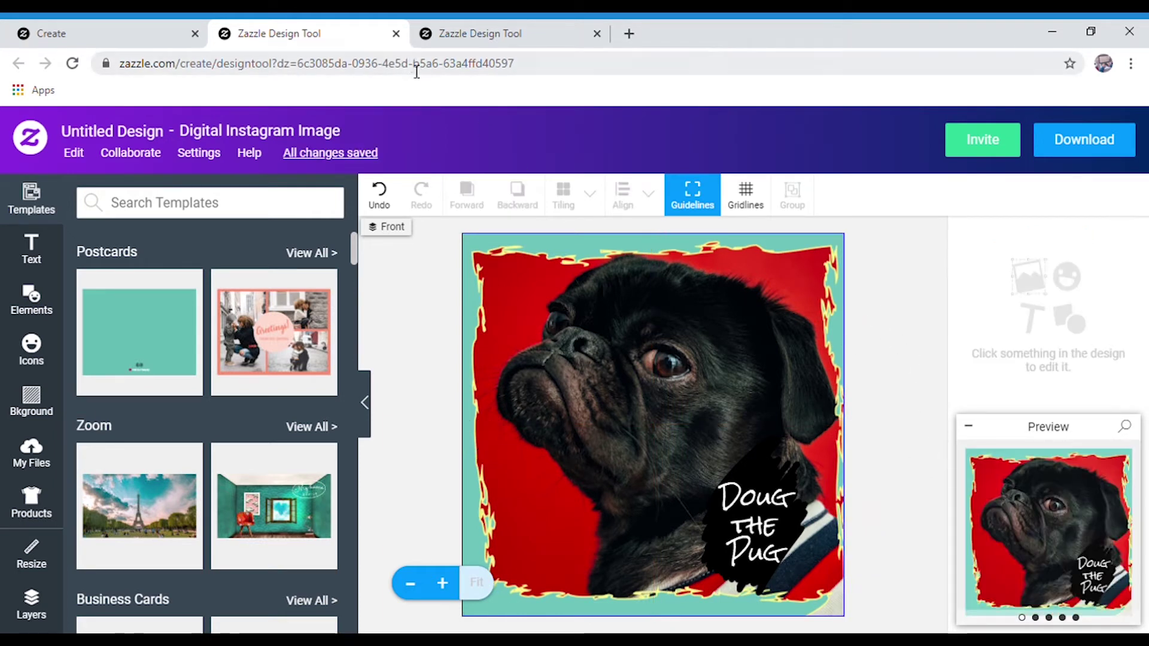
Close the Instagram design and browse the template gallery from the invitations through to the YouTube section
click(396, 33)
scroll(637, 393, down, 10)
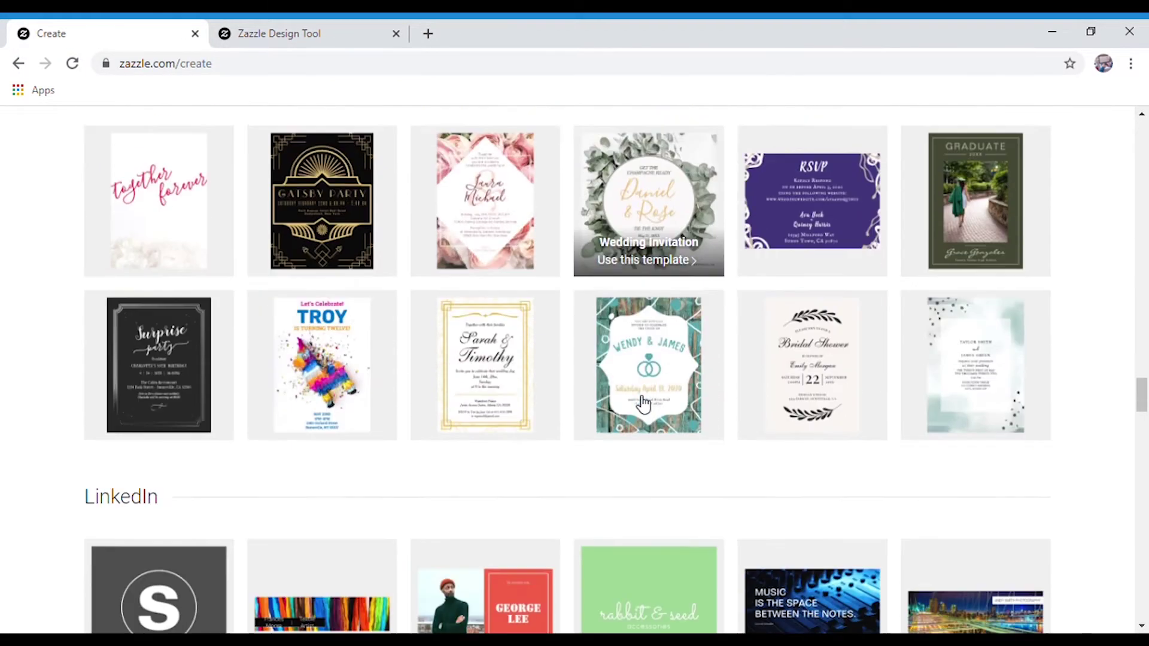
scroll(639, 402, down, 14)
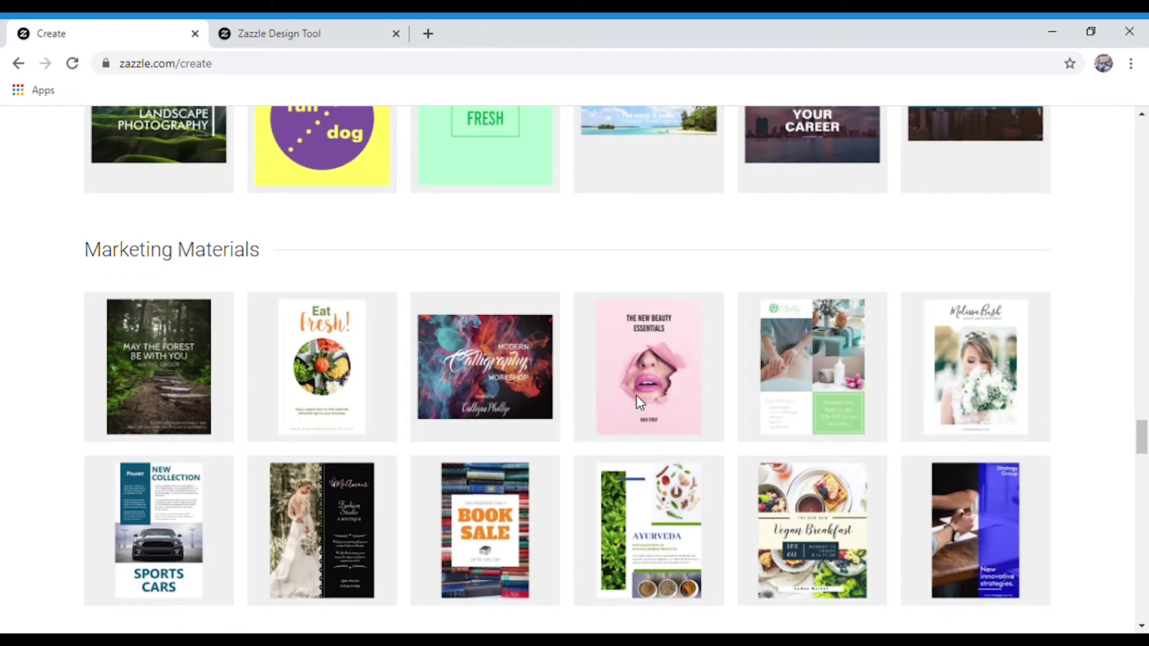
scroll(643, 404, down, 10)
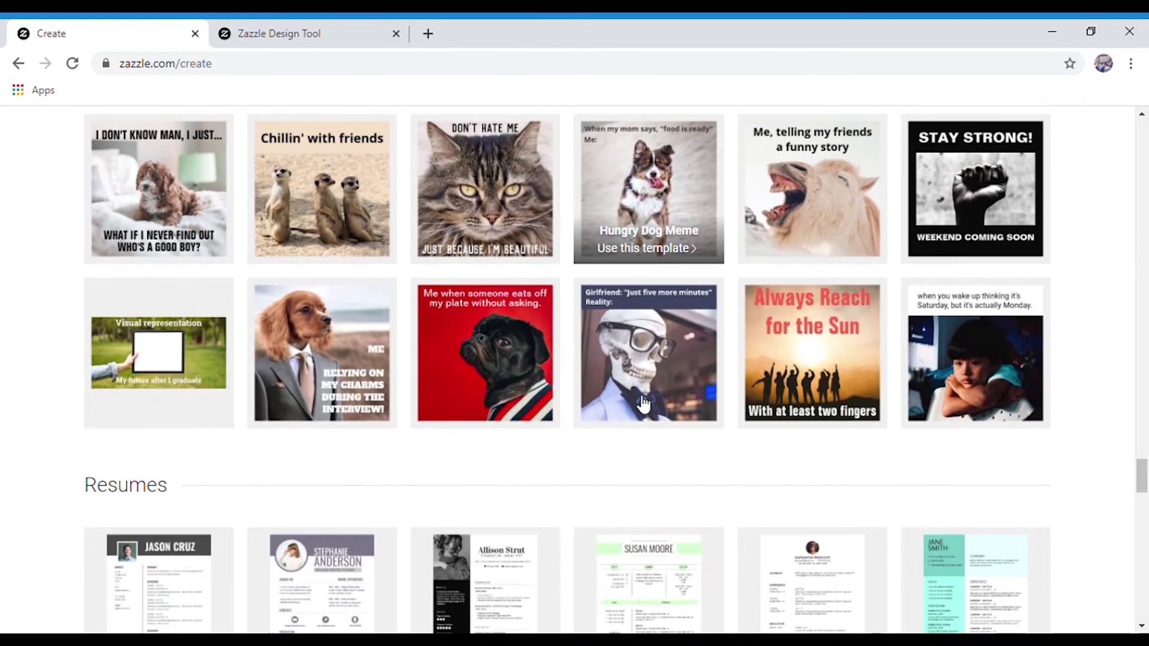
scroll(643, 405, down, 7)
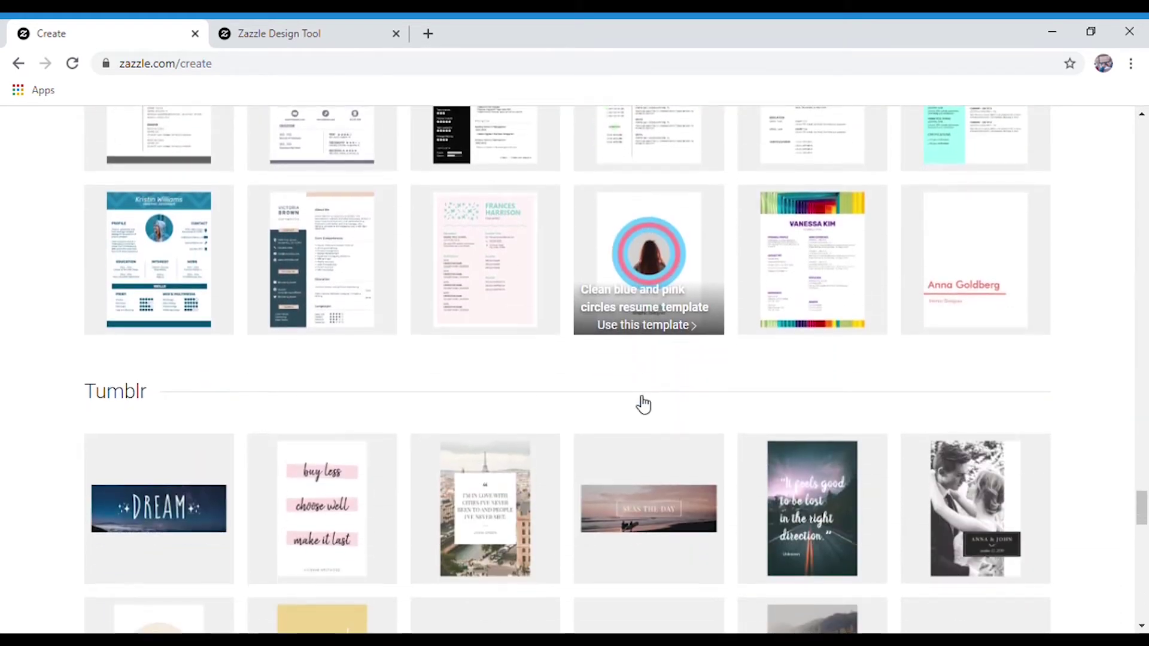
scroll(643, 404, down, 3)
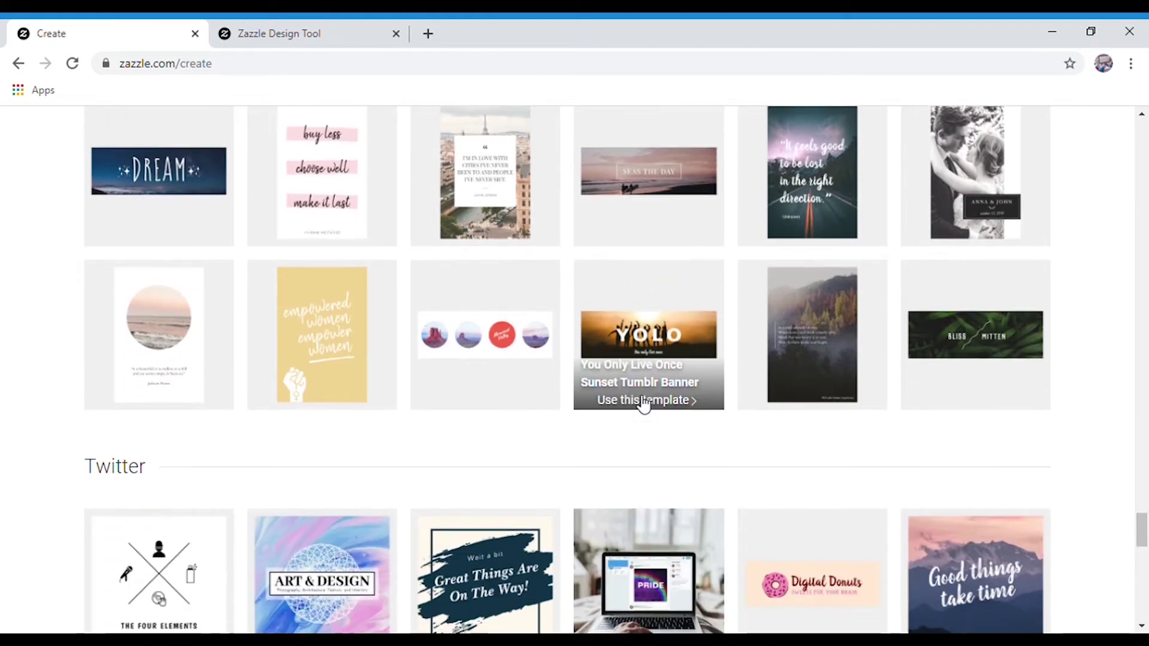
scroll(643, 405, down, 8)
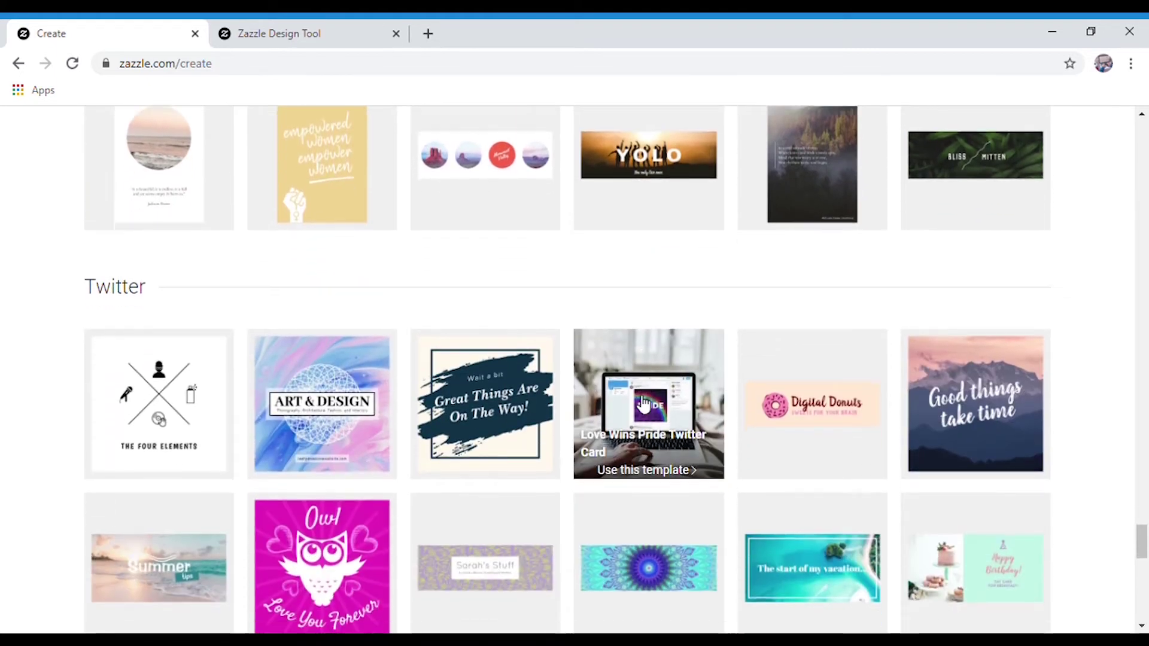
scroll(643, 404, down, 2)
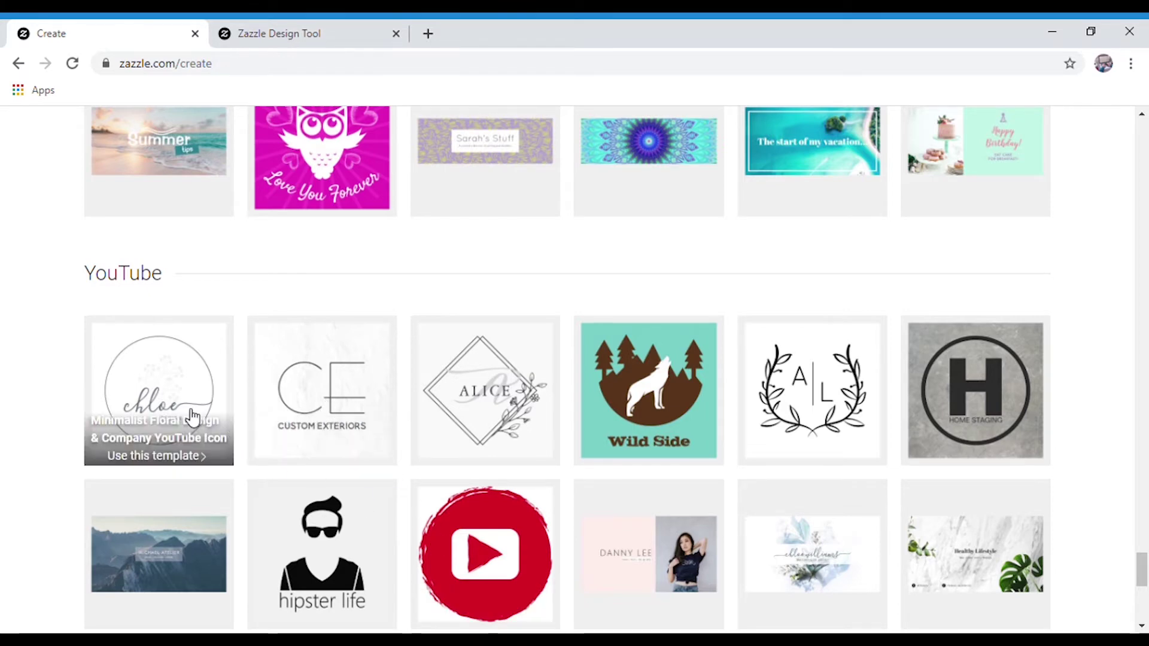
Return to the LinkedIn section of the template gallery and open the dark grey Studio & Co template
scroll(488, 419, up, 8)
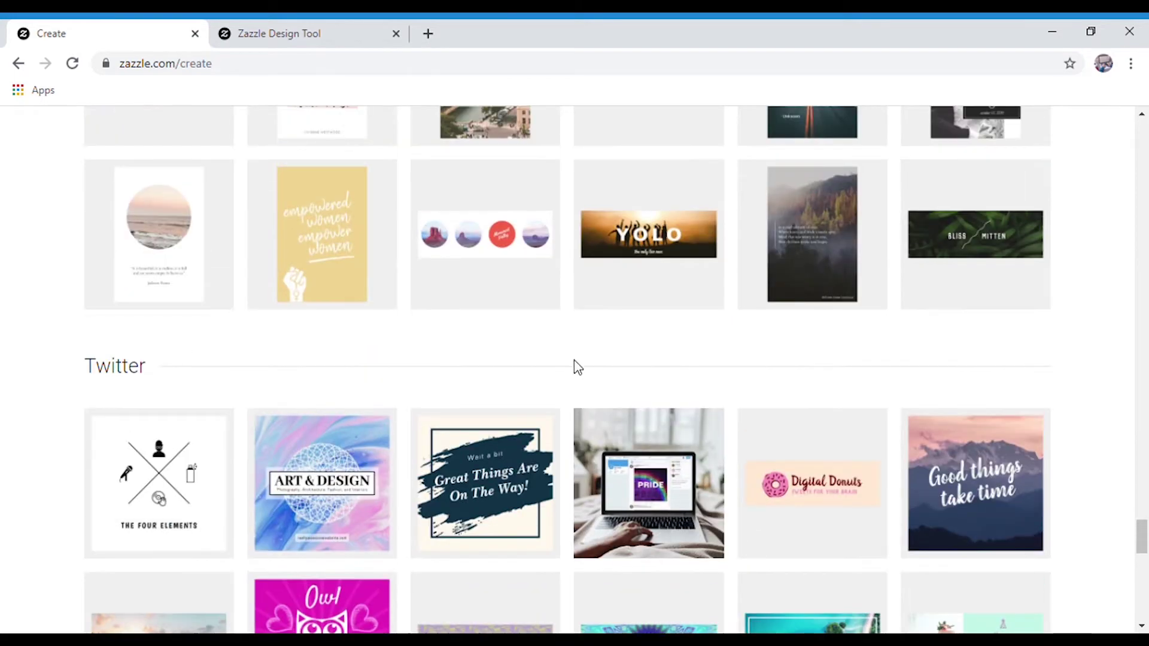
scroll(594, 353, up, 10)
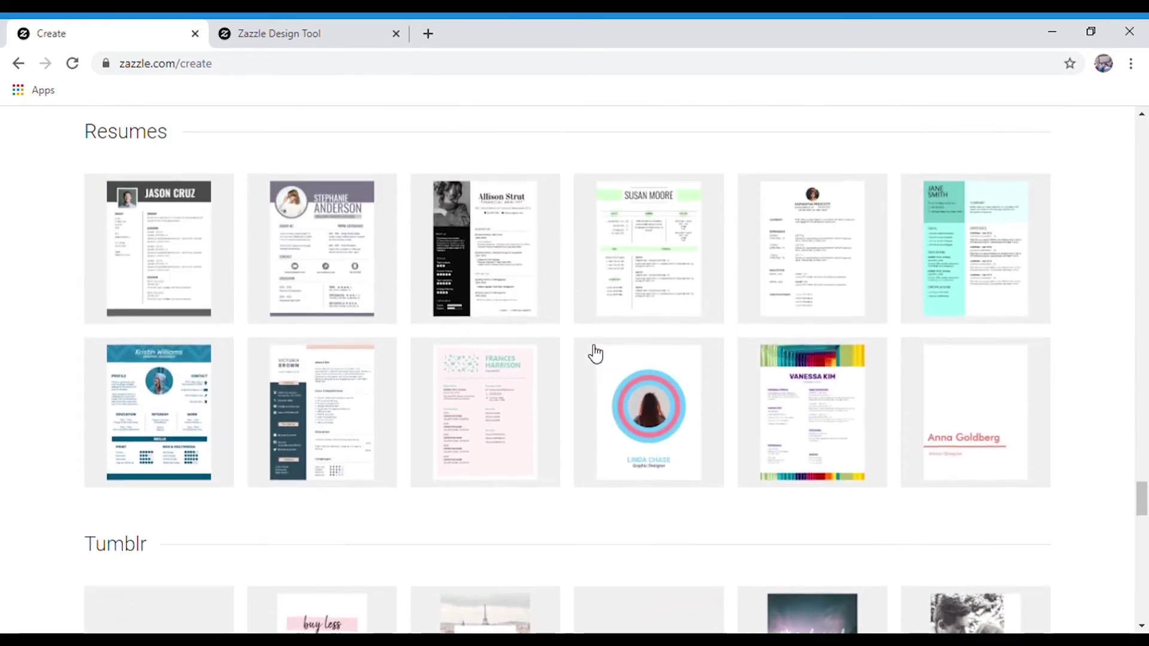
scroll(594, 353, up, 7)
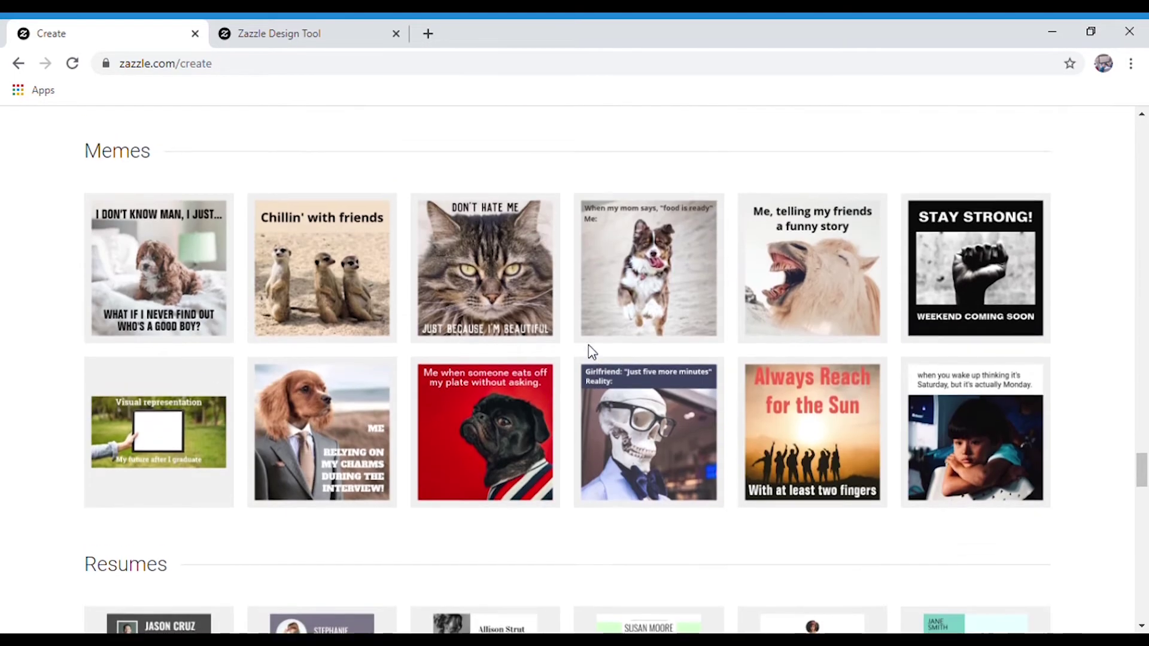
scroll(594, 353, up, 8)
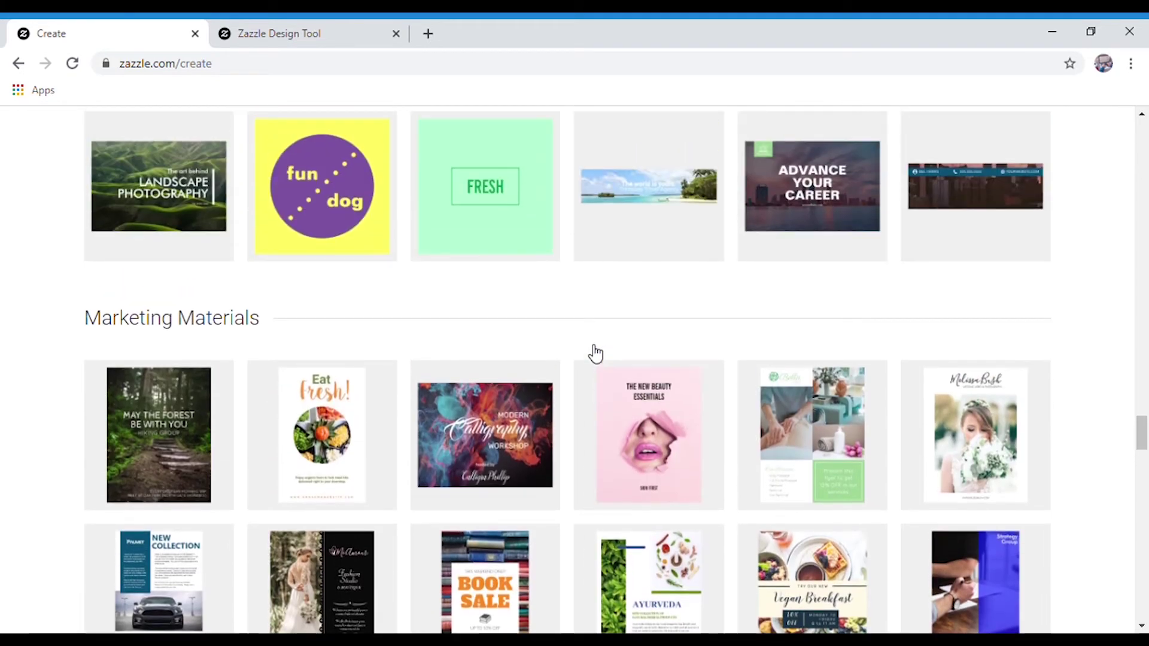
scroll(591, 351, up, 6)
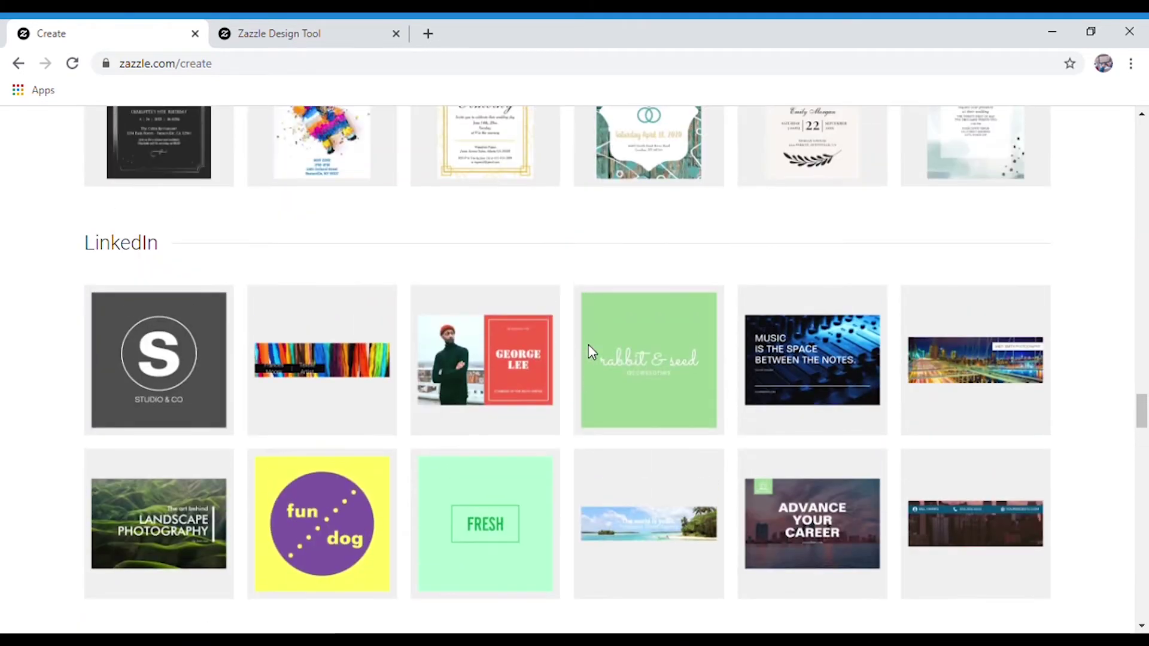
scroll(595, 353, up, 1)
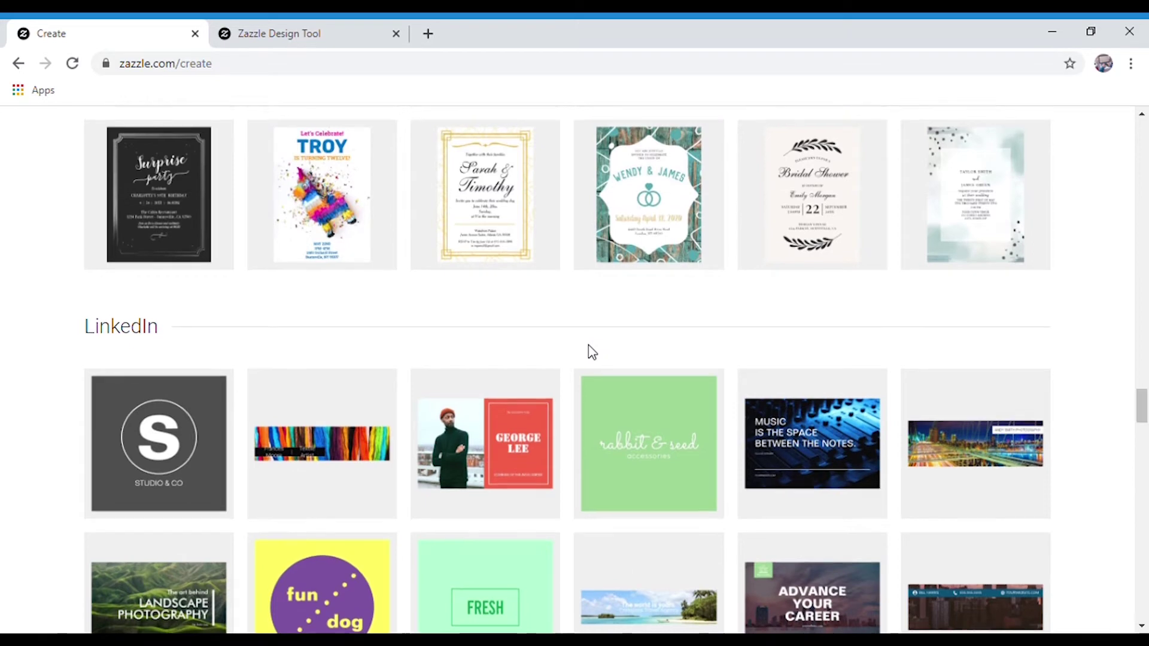
scroll(575, 354, down, 1)
click(185, 362)
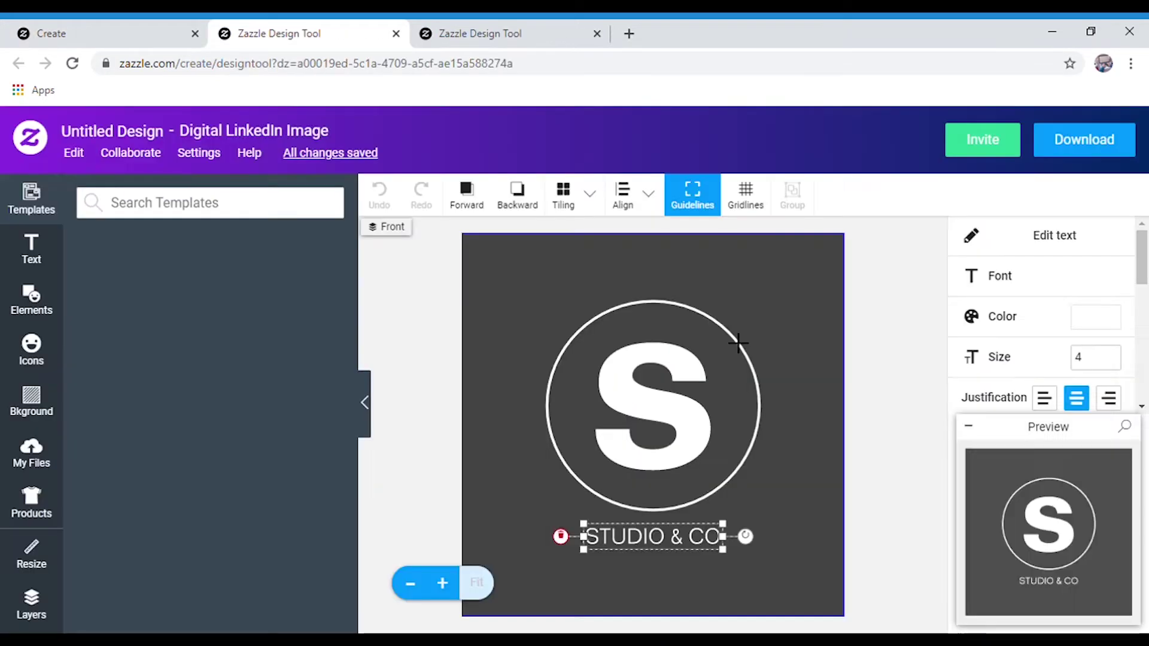
Delete the large S inside the circle and add a new text letter "E" centred in its place
click(676, 405)
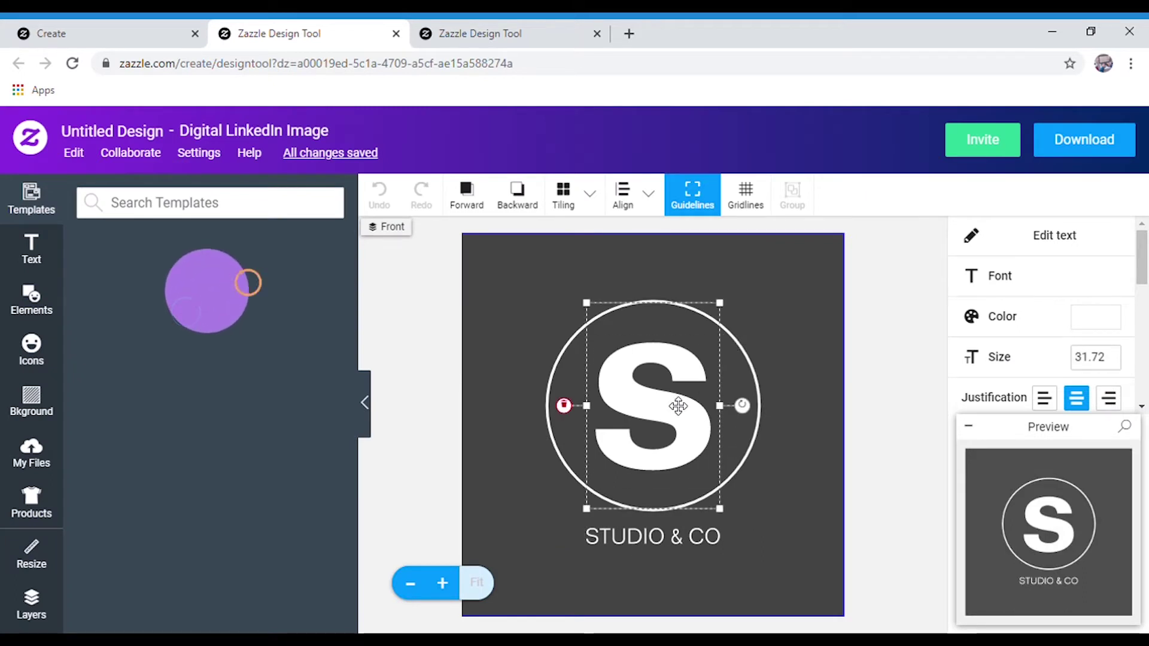
key(Delete)
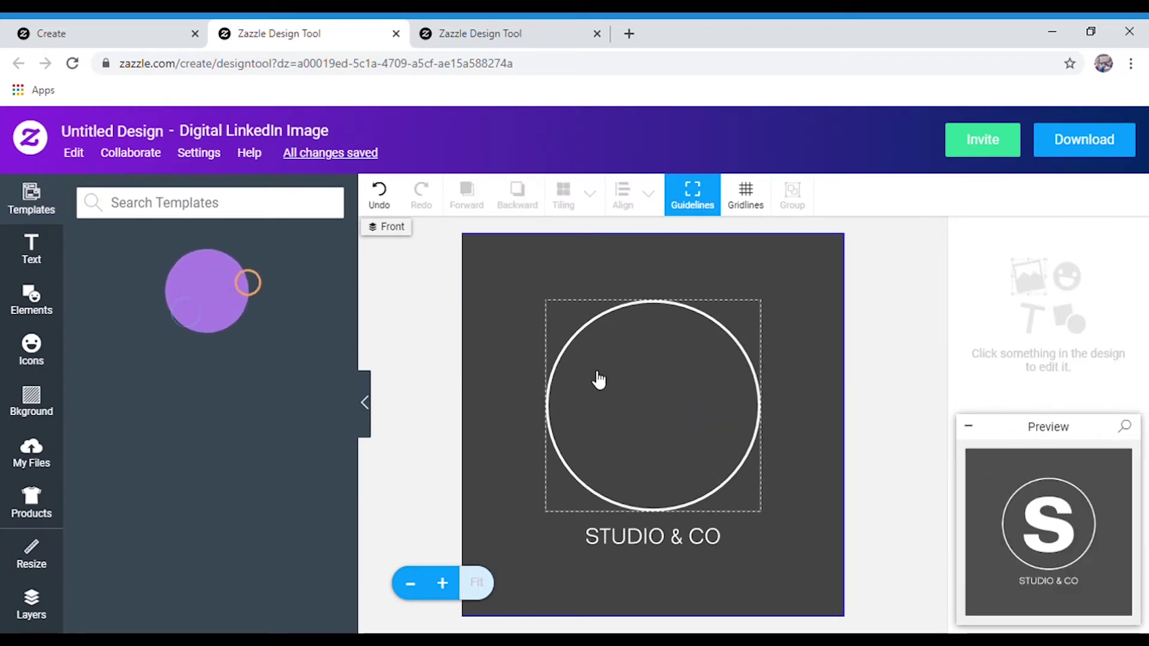
click(40, 256)
click(167, 256)
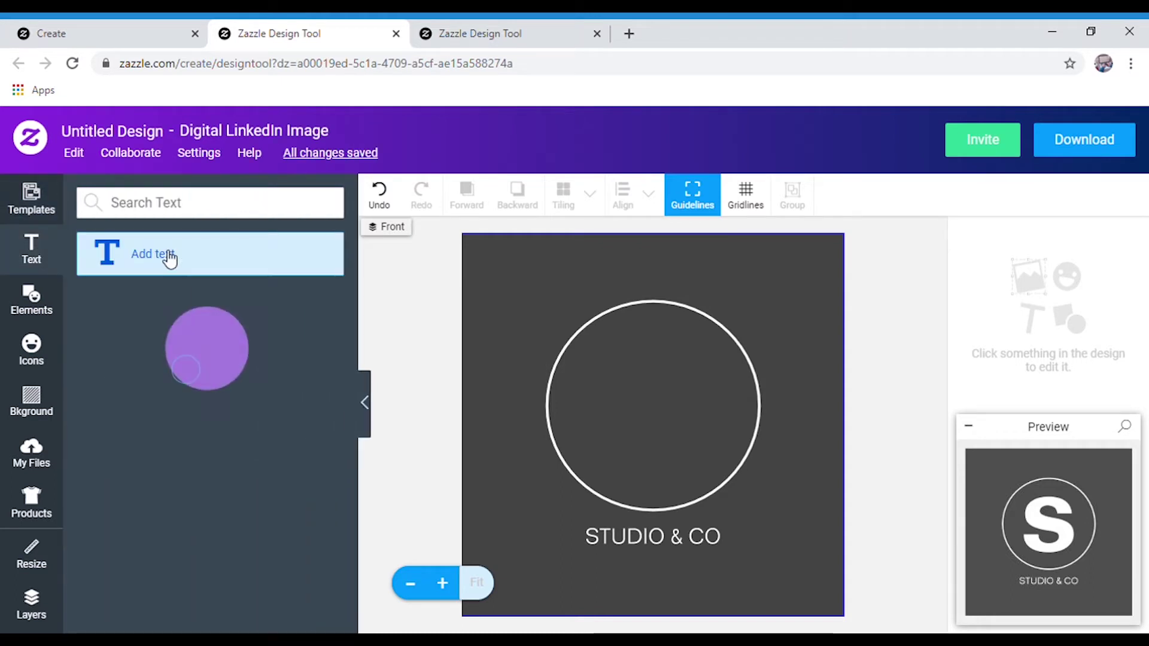
text(E)
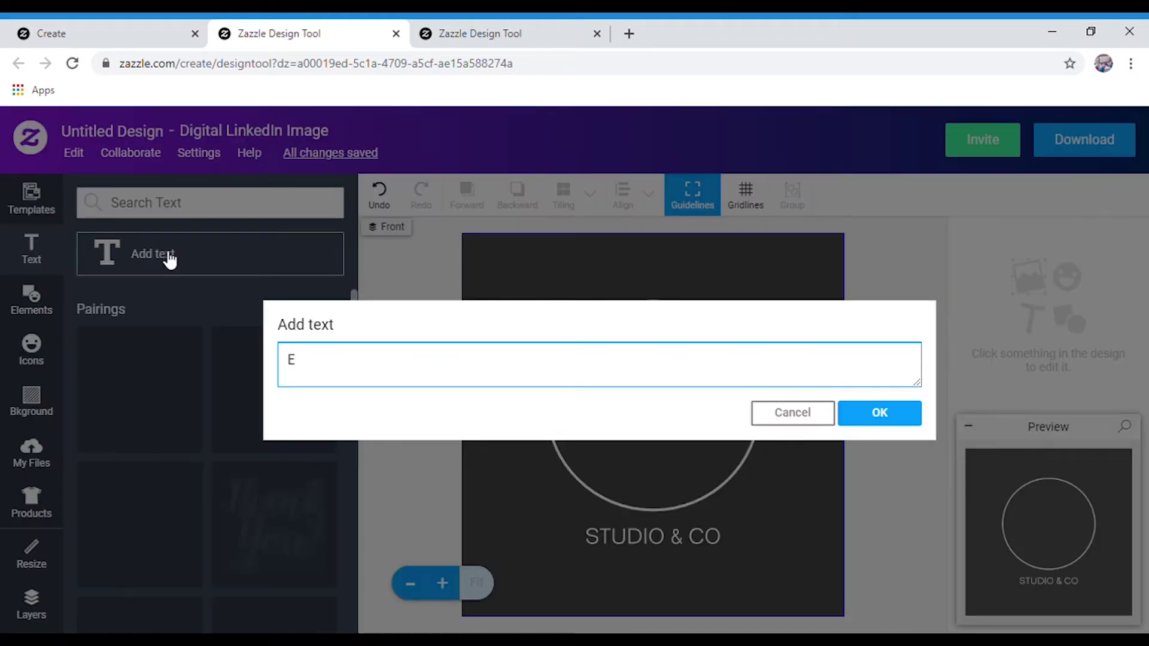
click(860, 407)
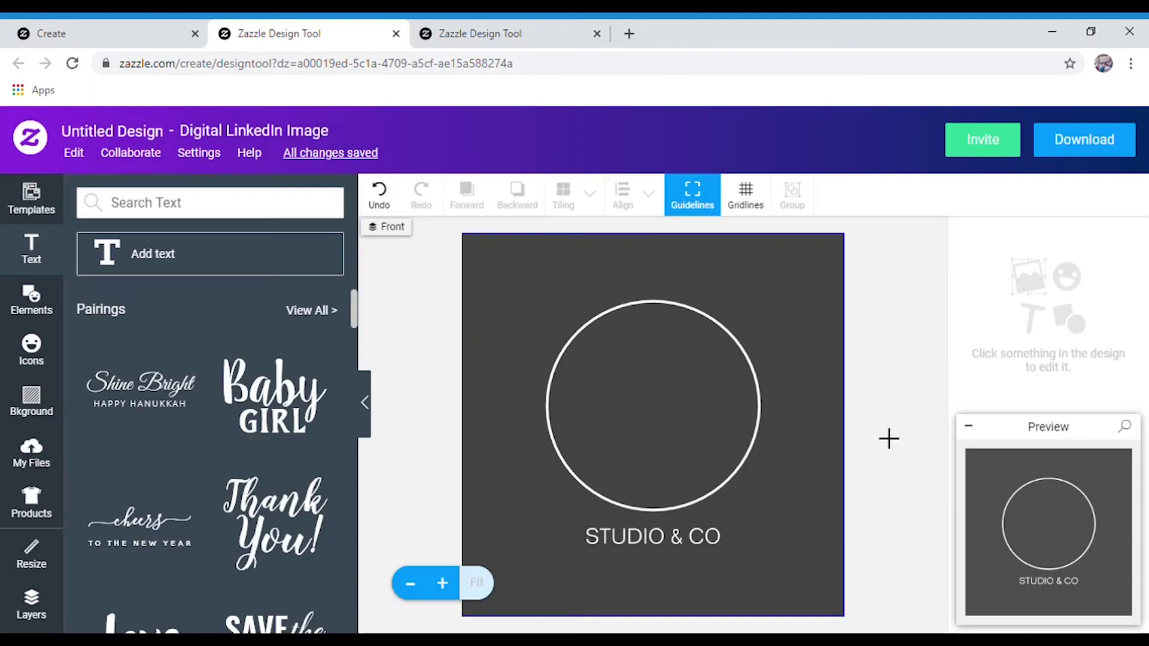
drag(669, 432, 668, 416)
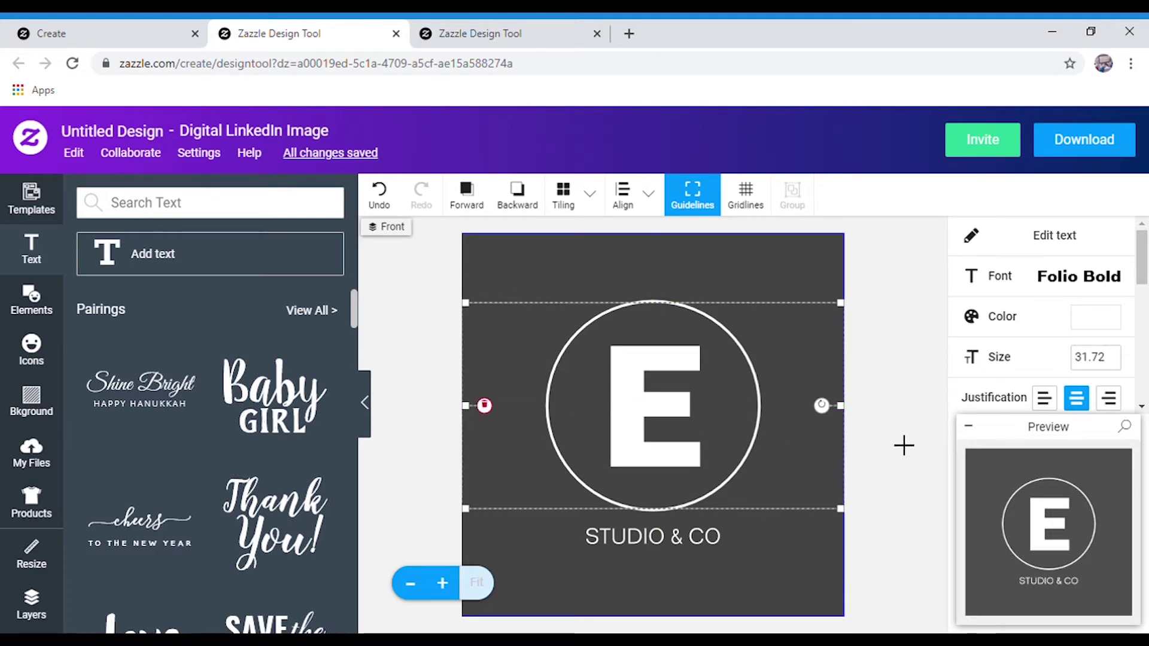
Change the STUDIO & CO text below the circle to "ECOM DIARY"
double_click(669, 544)
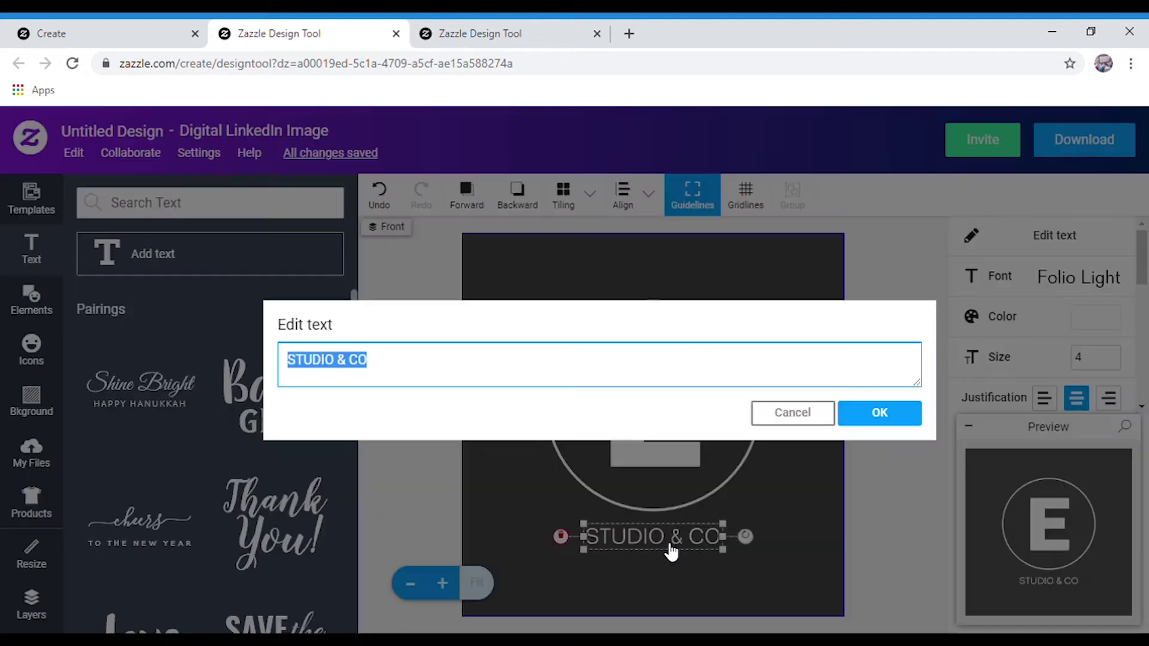
text(Com)
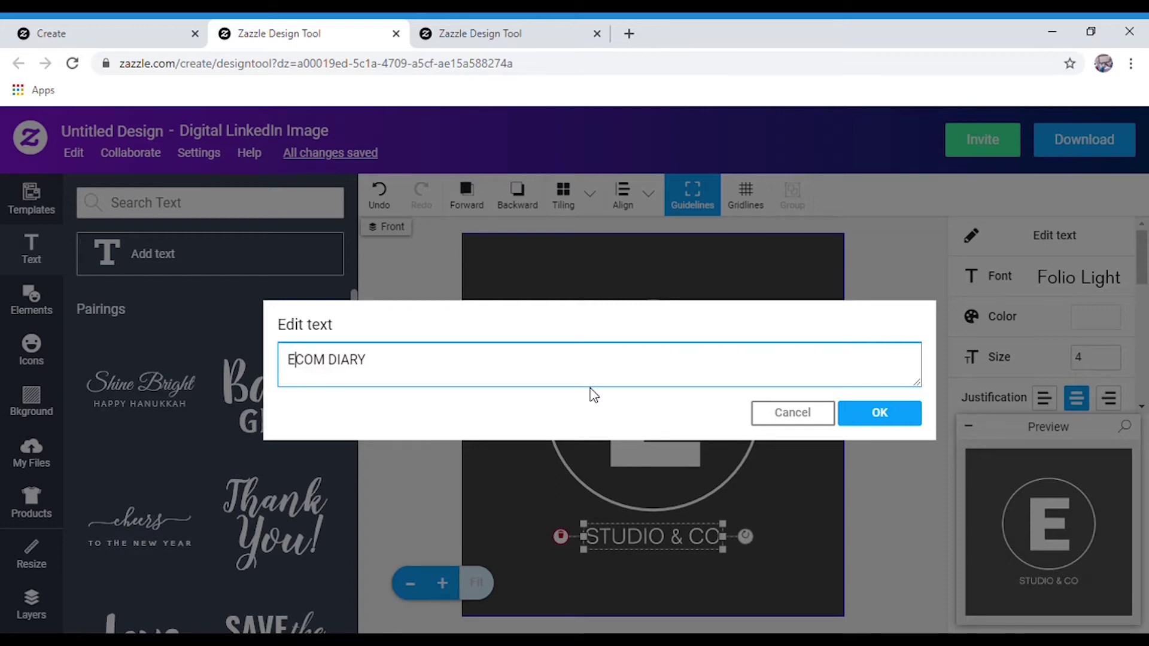
click(896, 421)
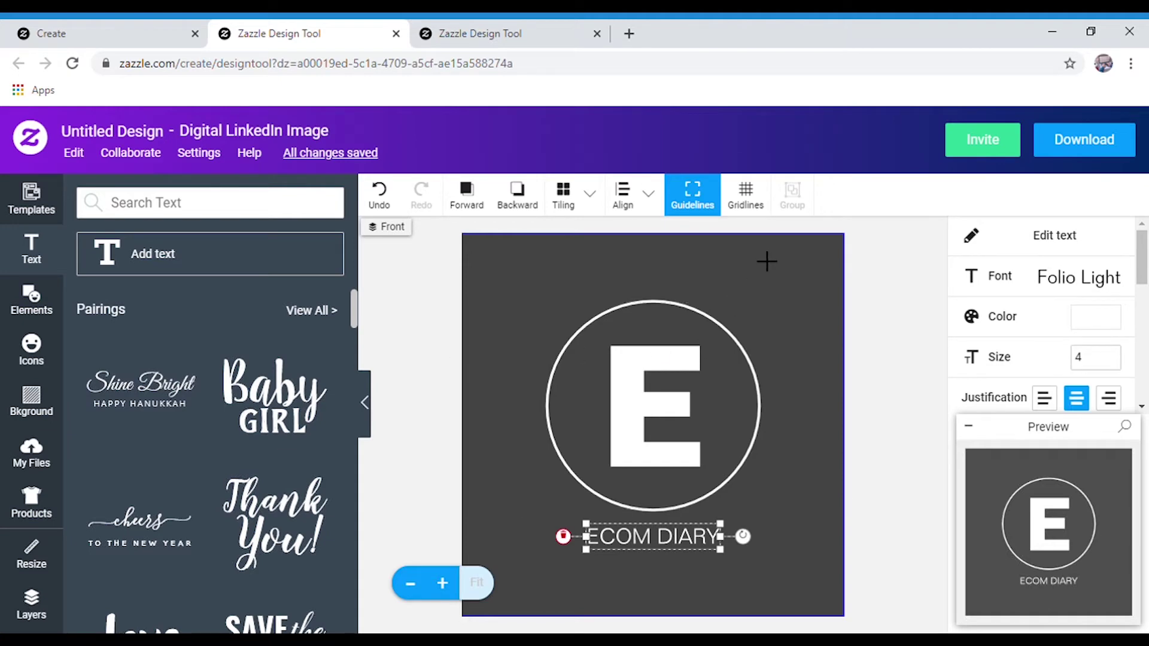
Browse the full Shapes collection in the elements library and add the purple rounded-rectangle outline to the canvas
click(50, 318)
scroll(251, 410, down, 5)
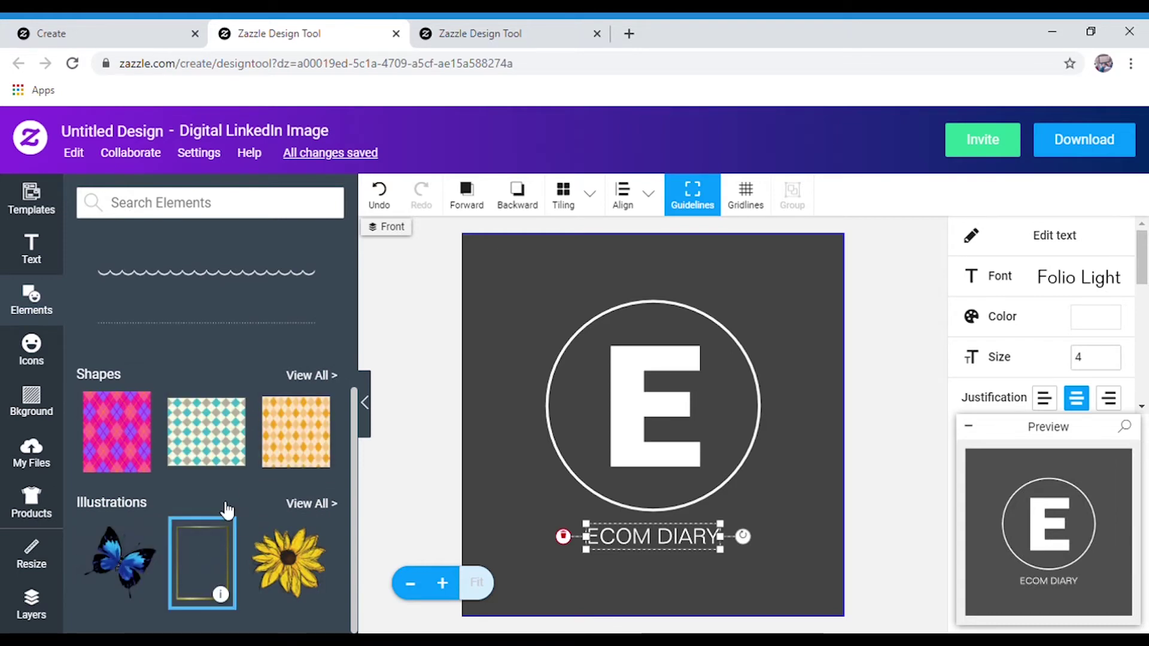
click(323, 375)
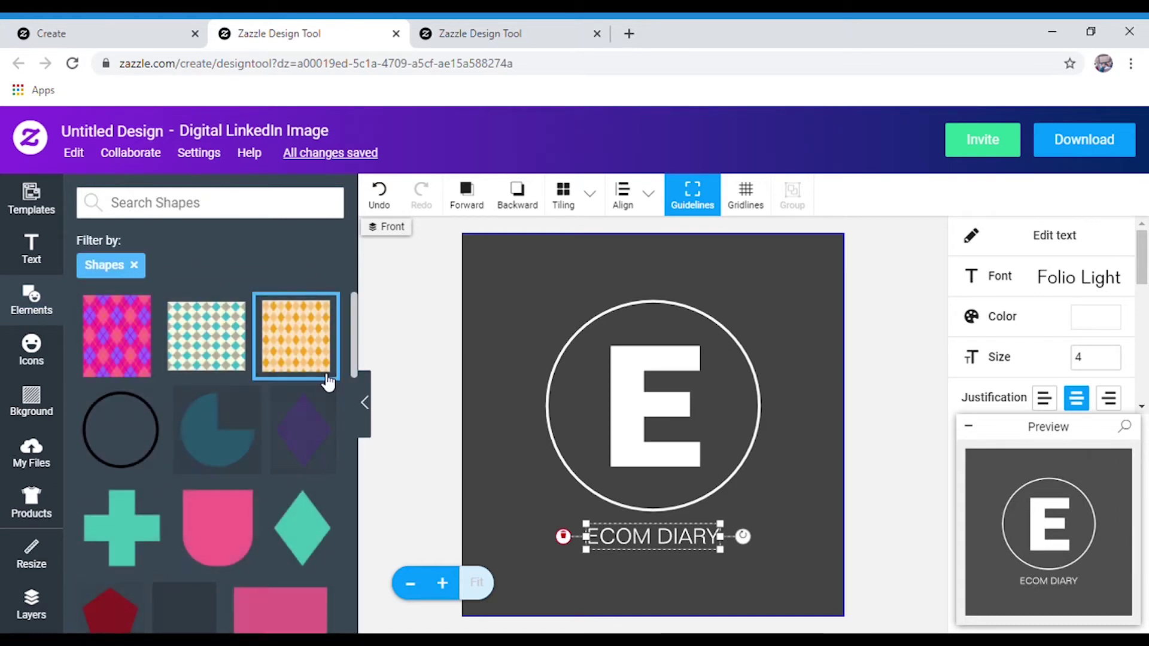
scroll(173, 532, down, 10)
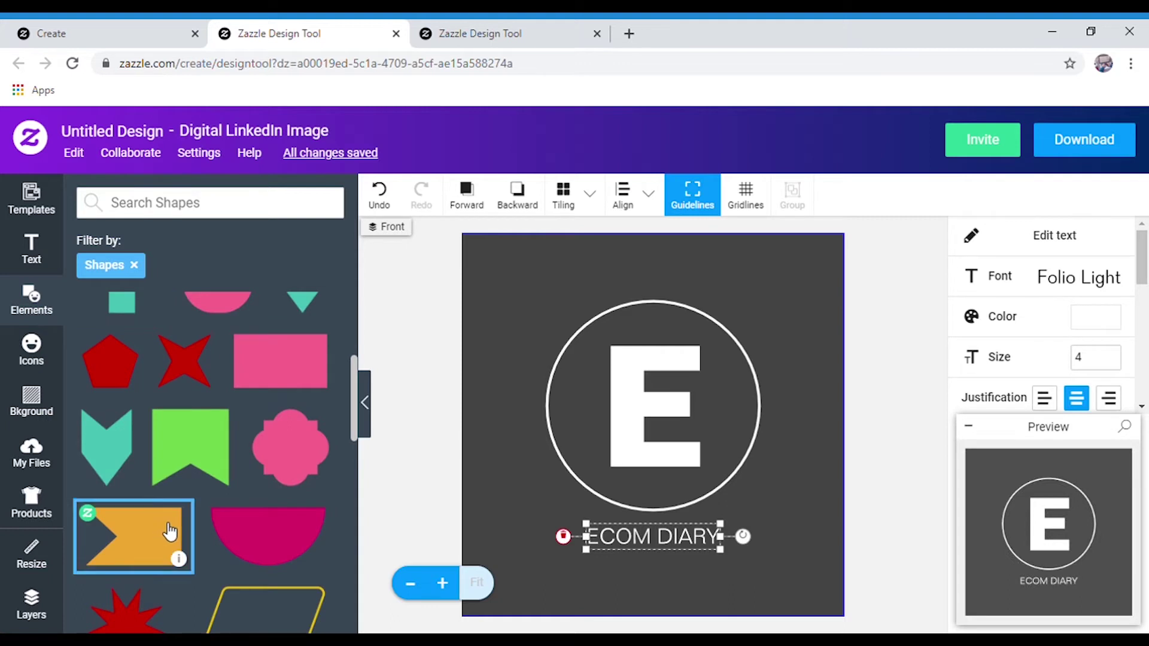
scroll(181, 530, down, 10)
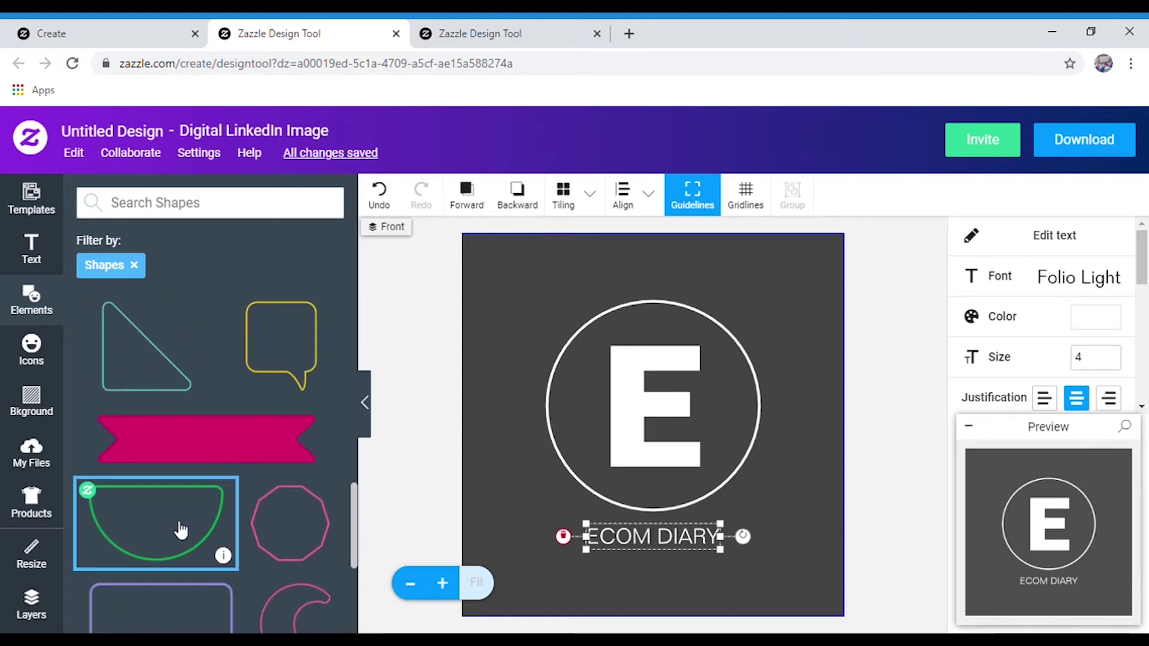
scroll(181, 530, down, 1)
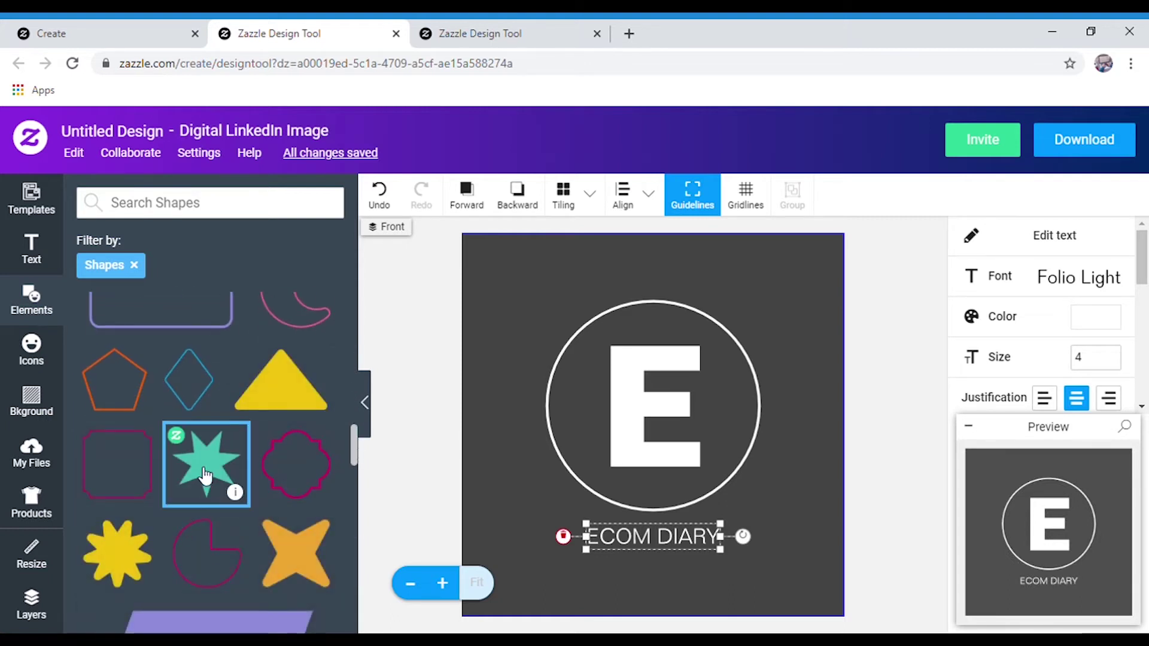
scroll(209, 473, up, 3)
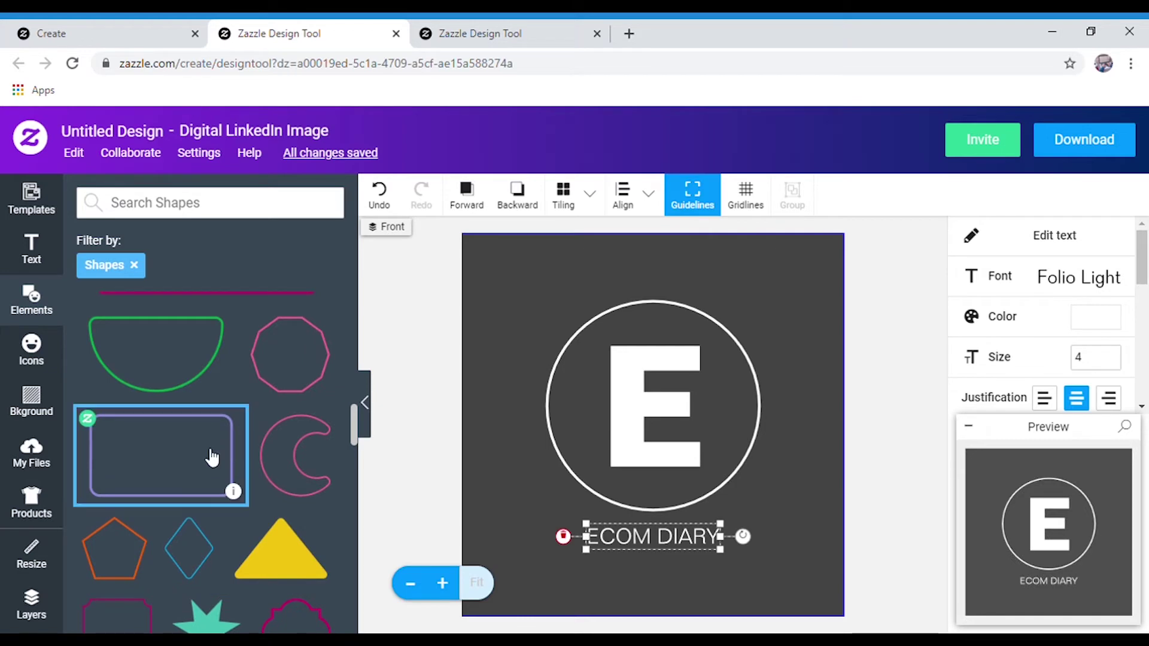
click(212, 457)
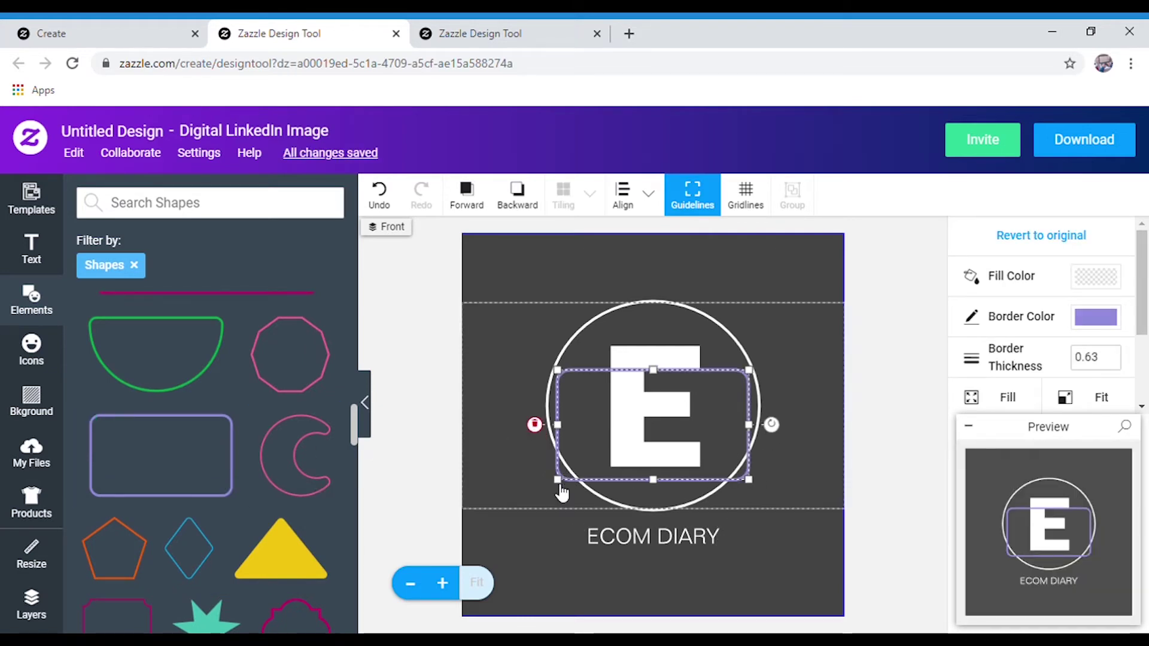
Try to resize and position the purple rectangle around the ECOM DIARY text, and delete the rectangle
drag(563, 485, 595, 465)
drag(595, 414, 526, 406)
drag(642, 349, 621, 531)
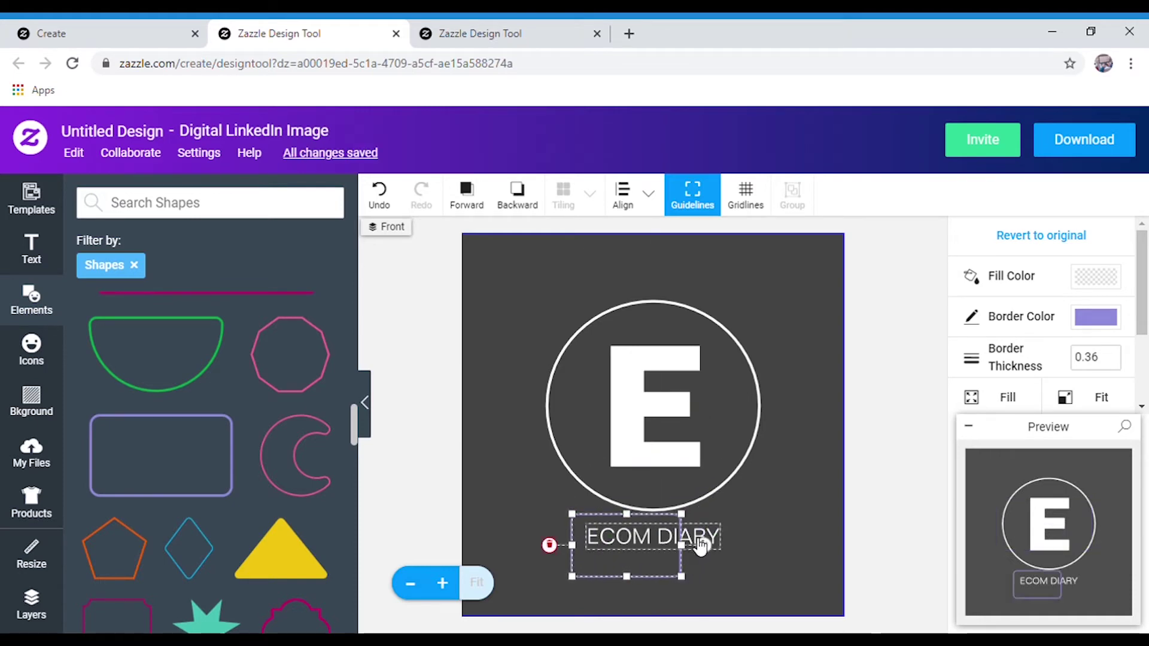
drag(683, 545, 755, 545)
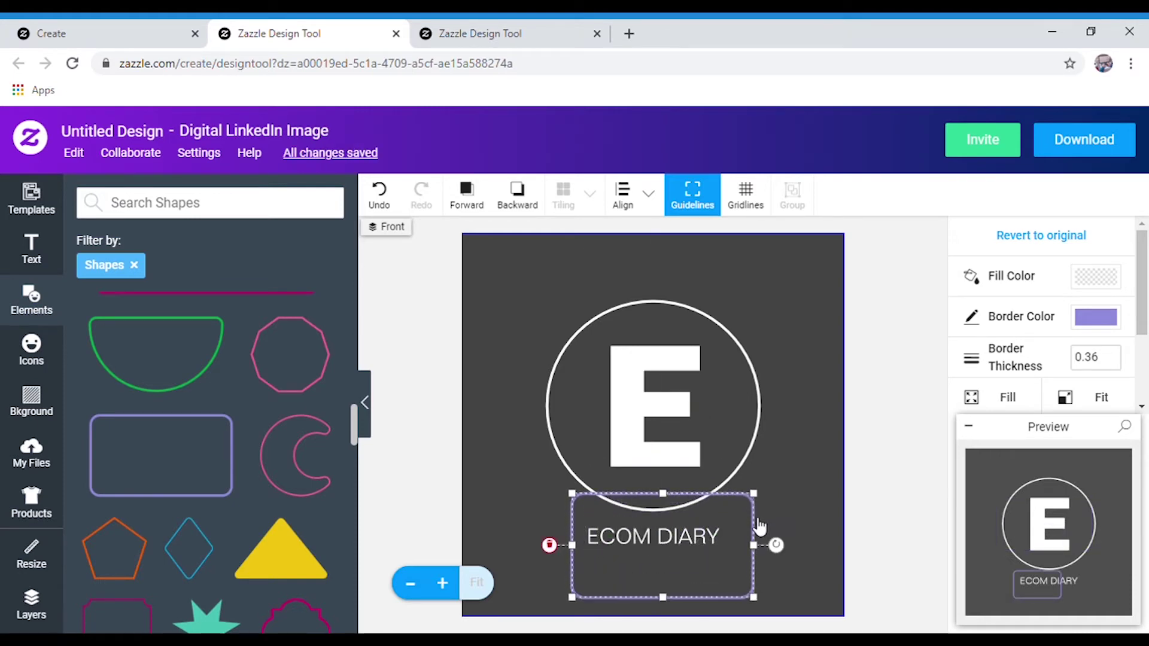
drag(755, 495, 716, 514)
drag(722, 555, 685, 589)
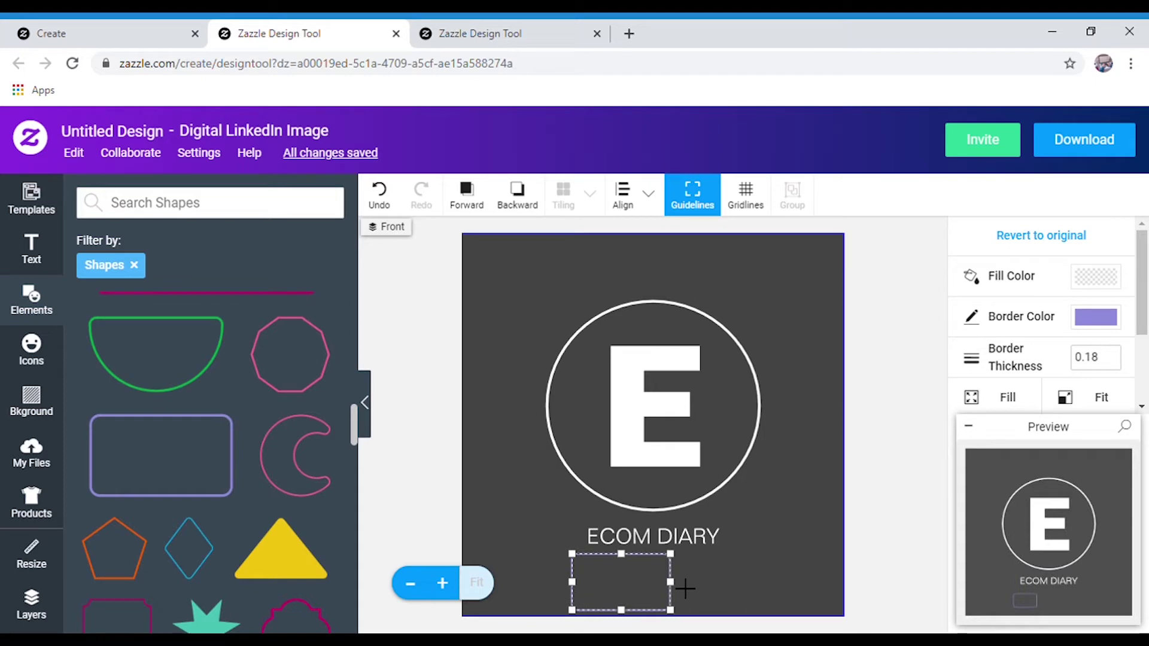
key(Delete)
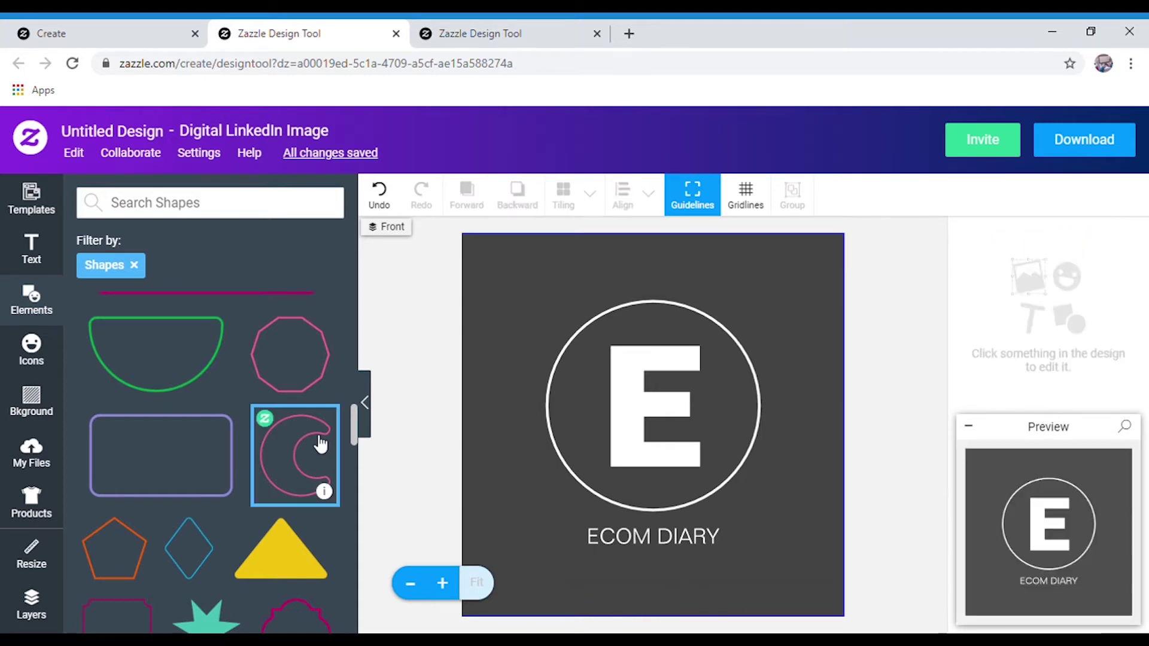
Look through the rest of the Shapes collection for the available outlines, banners, stars and speech bubbles
scroll(230, 400, down, 10)
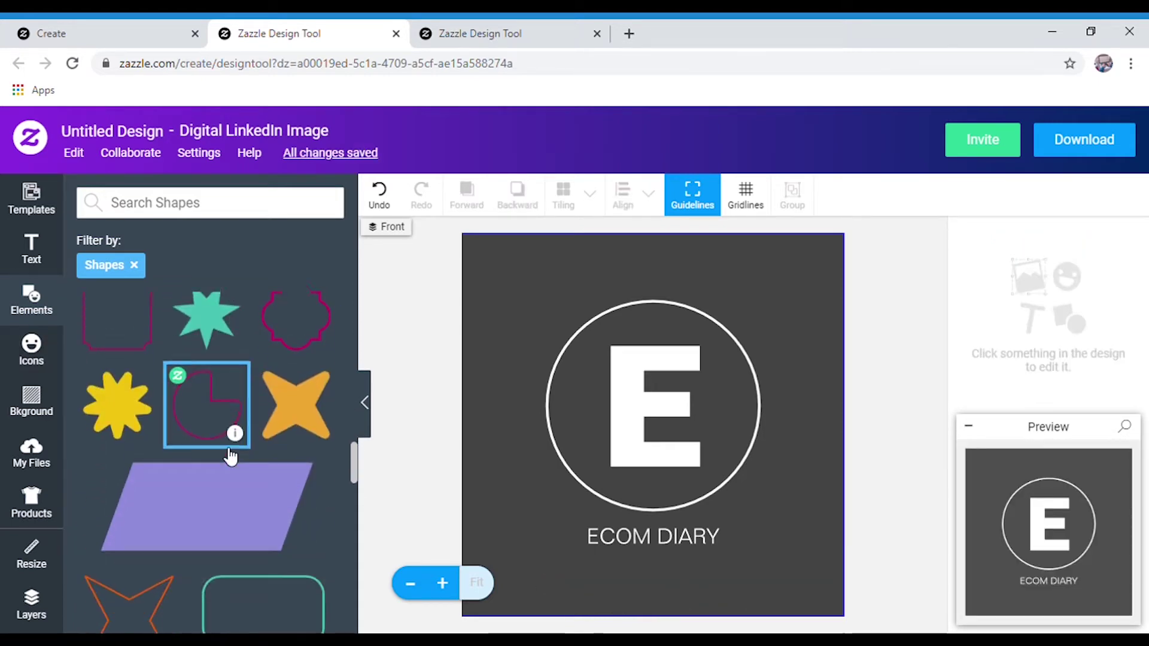
scroll(230, 460, down, 10)
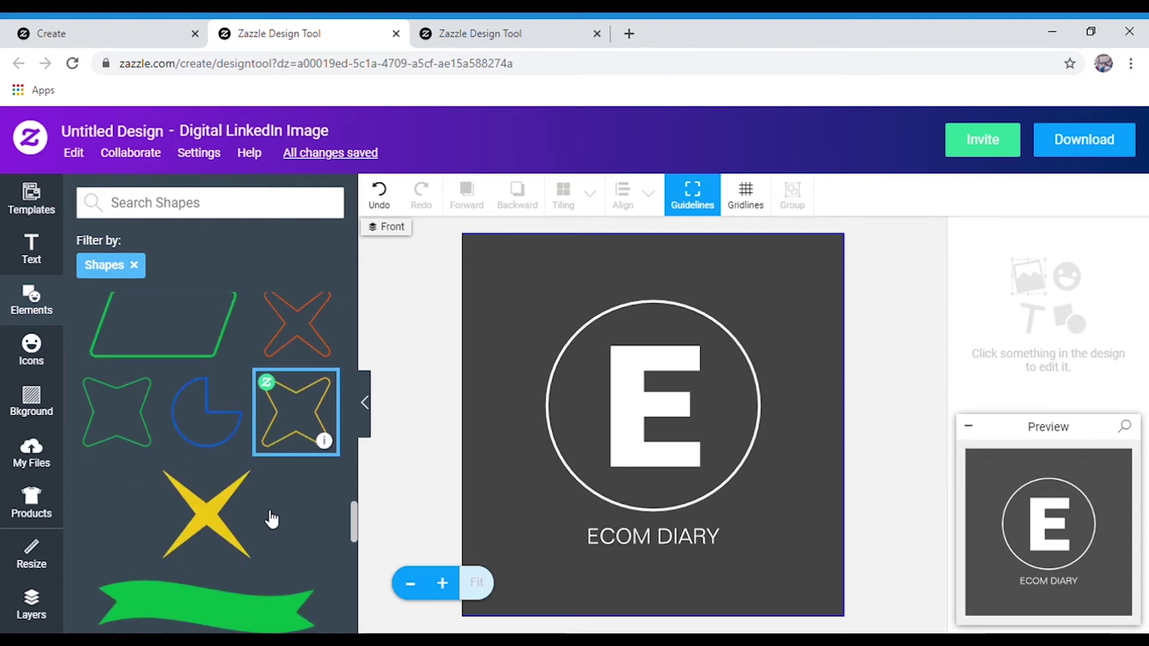
scroll(271, 513, down, 5)
scroll(271, 513, up, 4)
scroll(273, 496, up, 3)
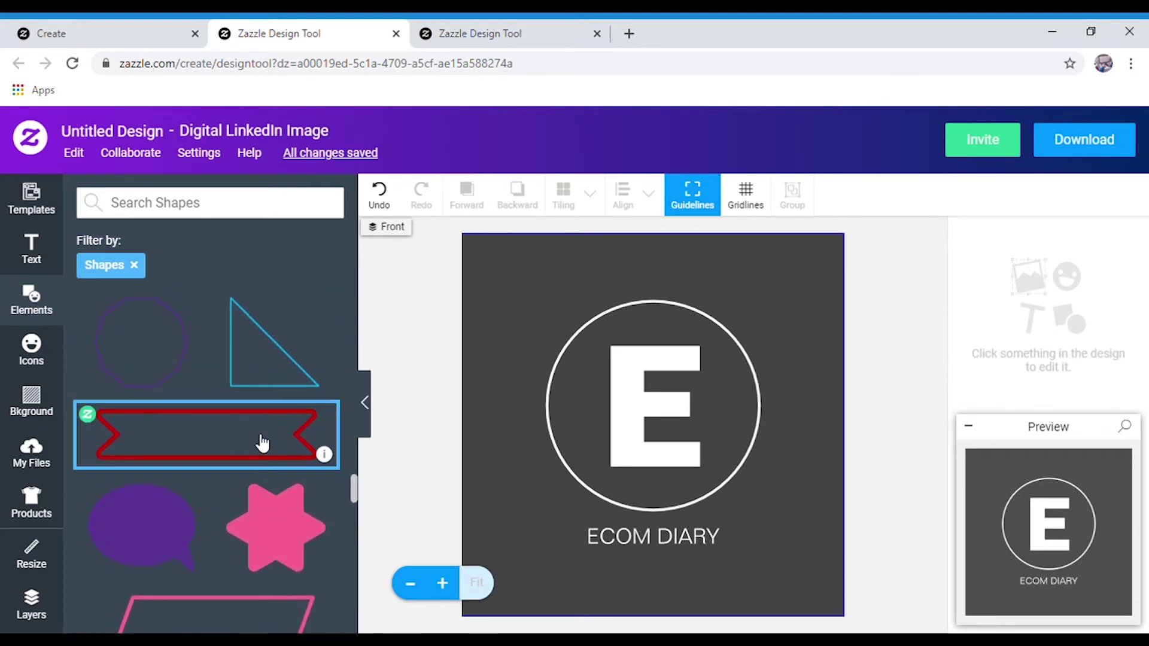
scroll(260, 441, down, 5)
scroll(261, 443, down, 8)
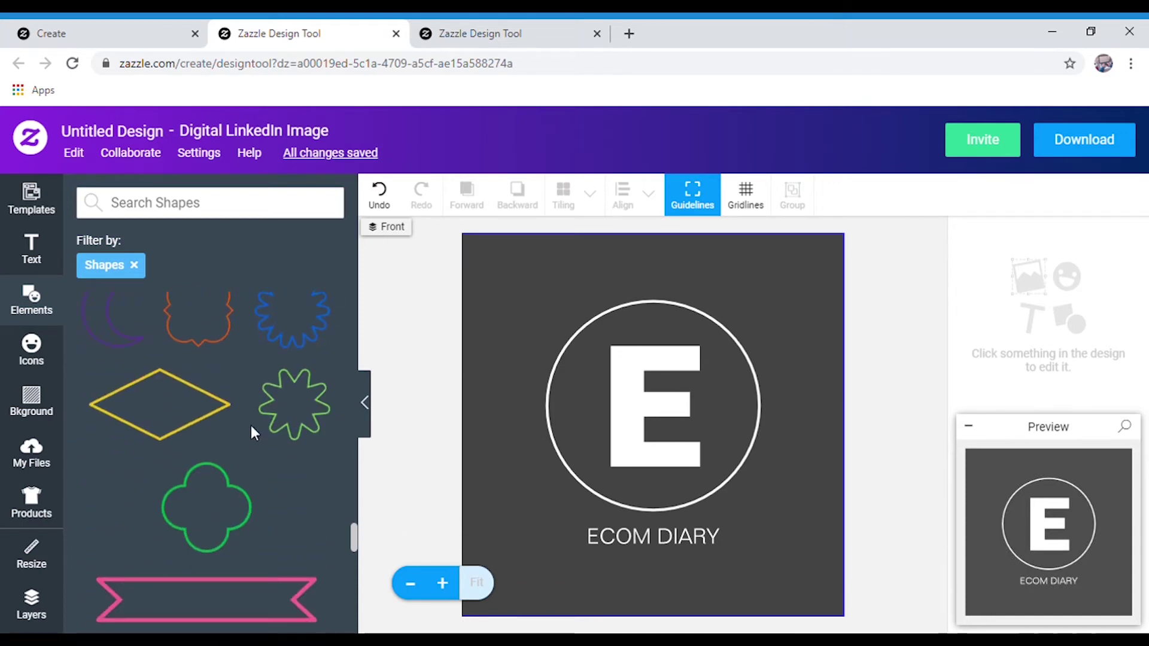
scroll(284, 419, down, 10)
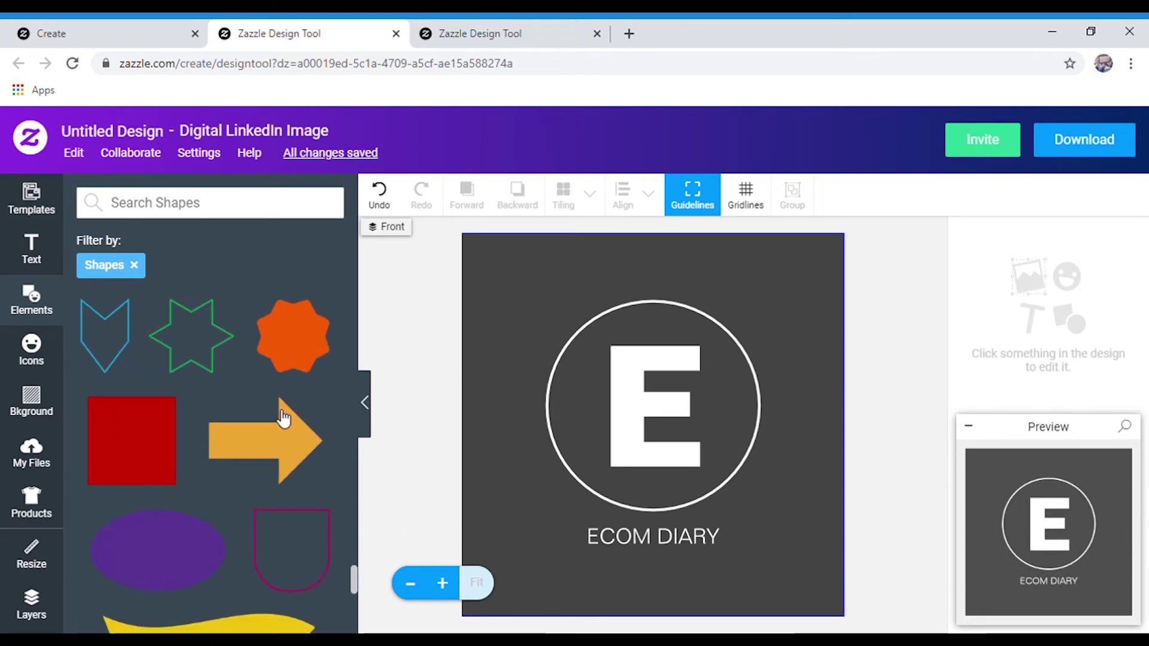
scroll(283, 419, down, 10)
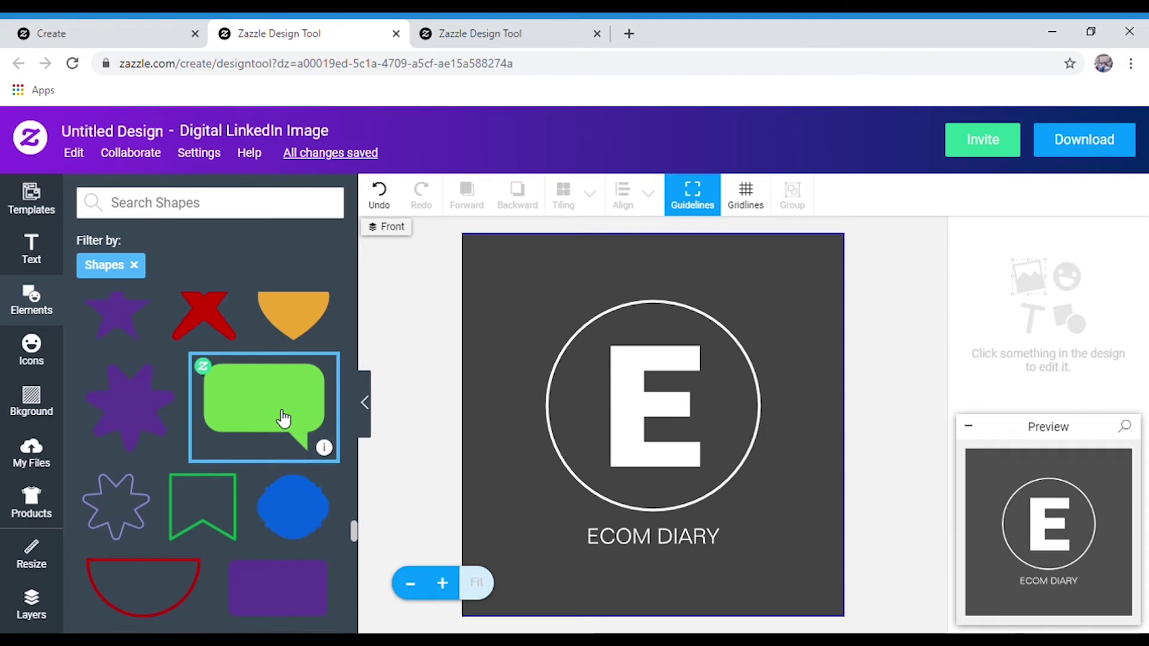
scroll(282, 417, up, 5)
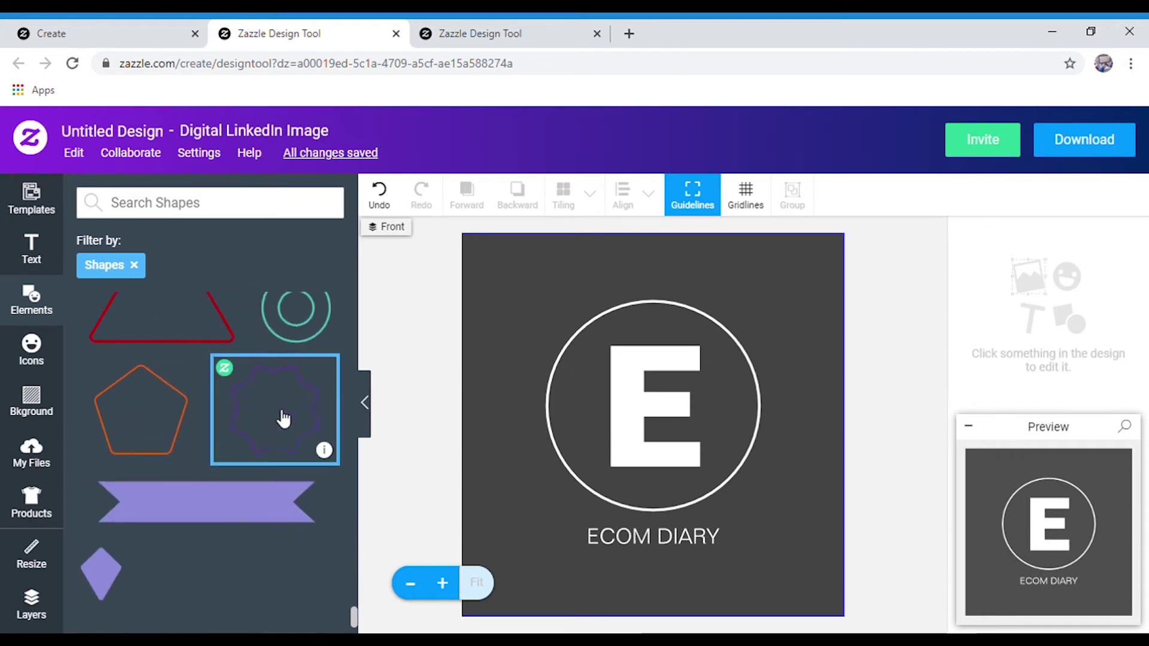
scroll(281, 422, down, 2)
scroll(278, 413, up, 3)
scroll(224, 414, down, 3)
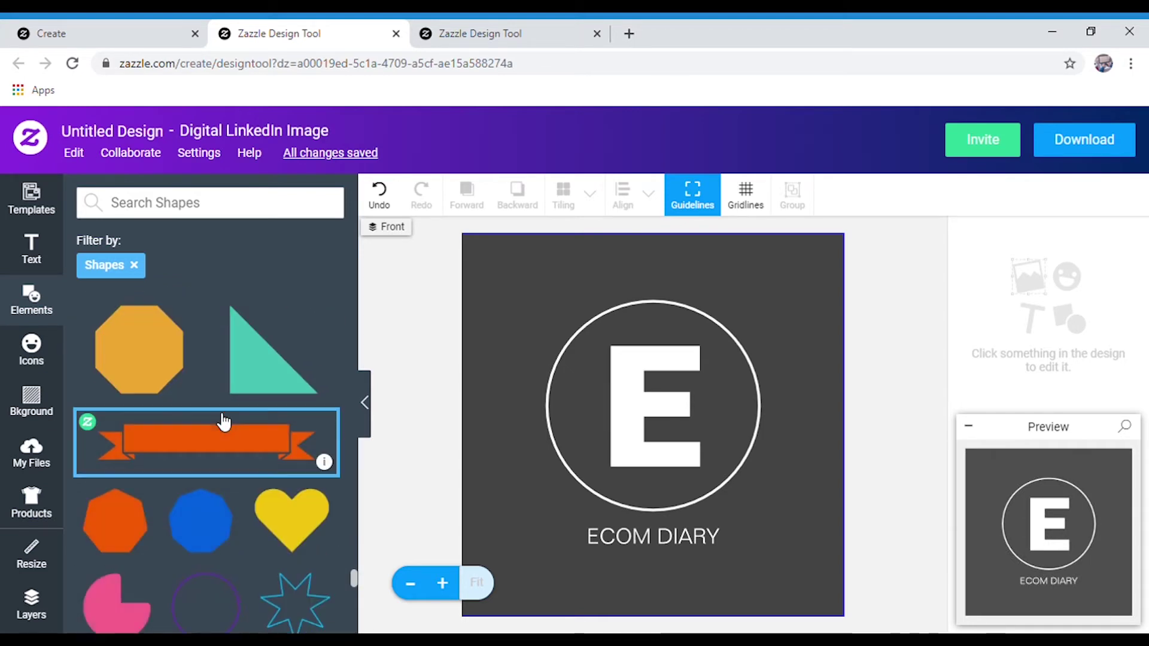
Transfer the logo design to a T-Shirt product and choose the Basic Dark T-Shirt style
click(46, 506)
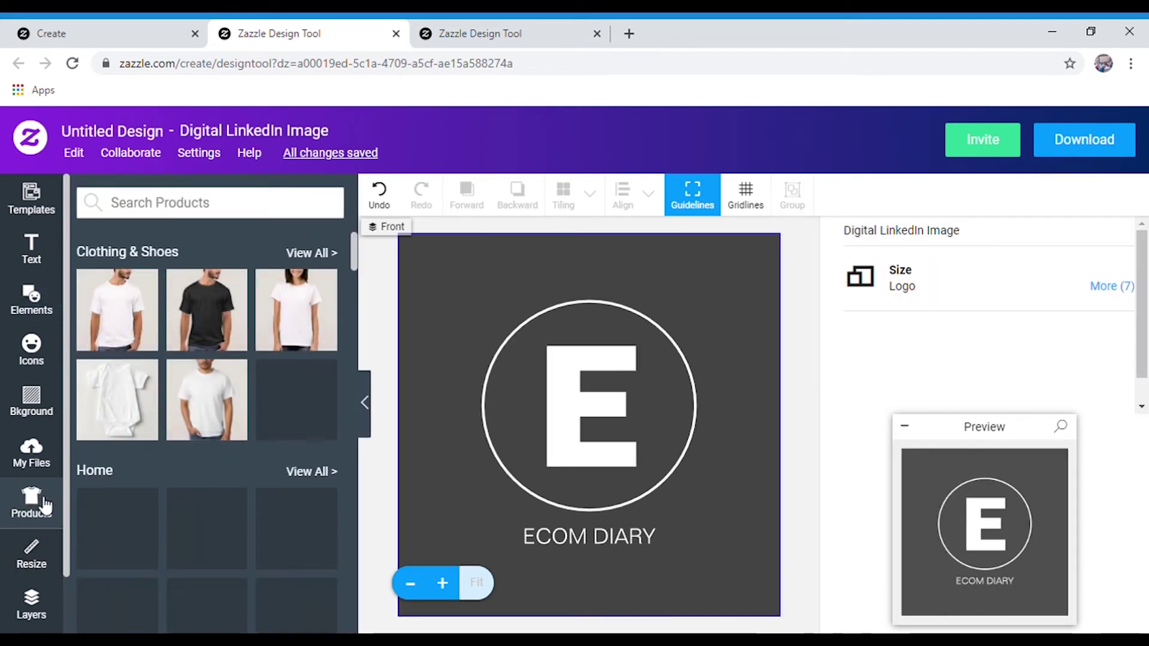
click(148, 303)
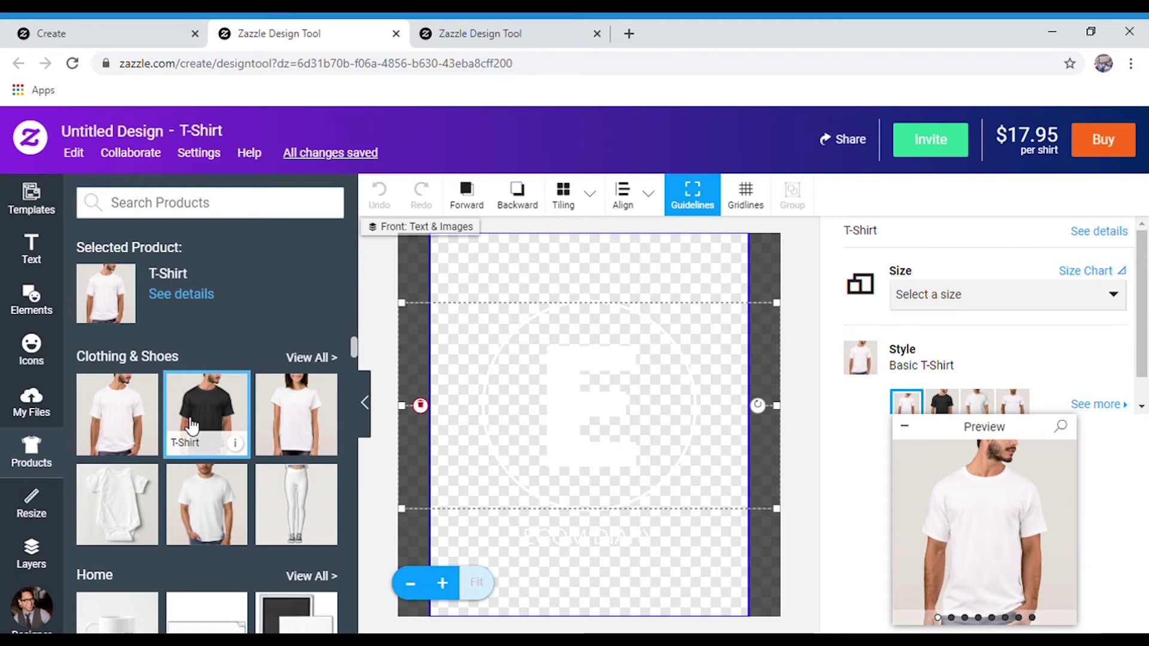
click(942, 405)
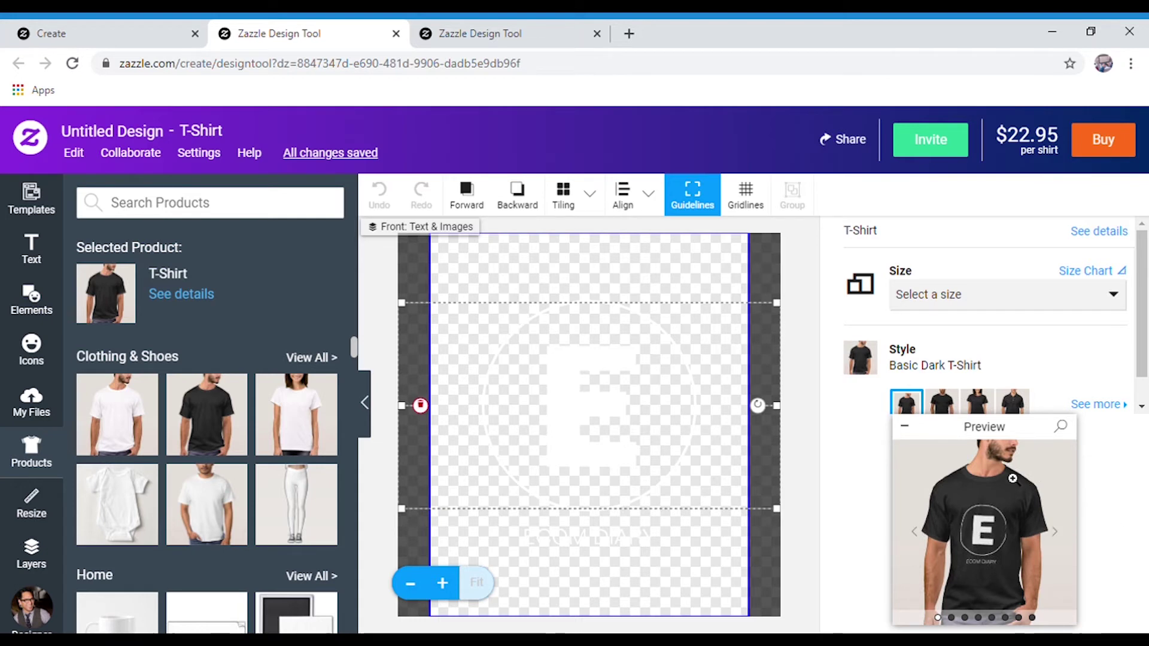
Enlarge the T-shirt preview and play the video of the model wearing the front design
click(1062, 433)
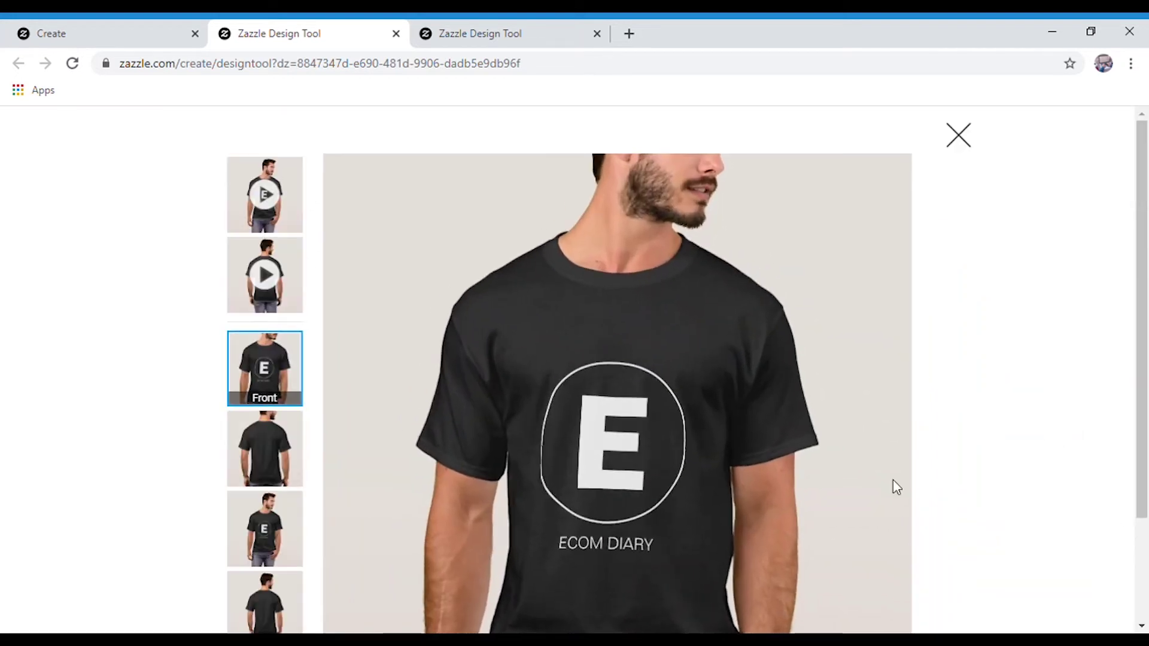
scroll(622, 491, down, 1)
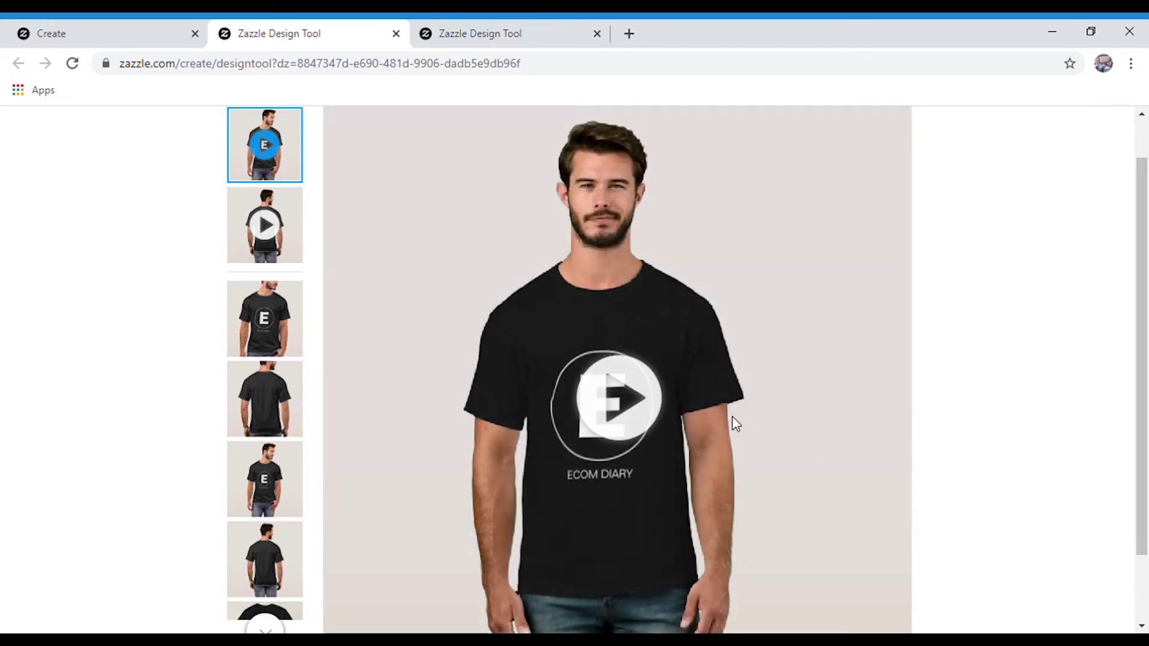
click(641, 411)
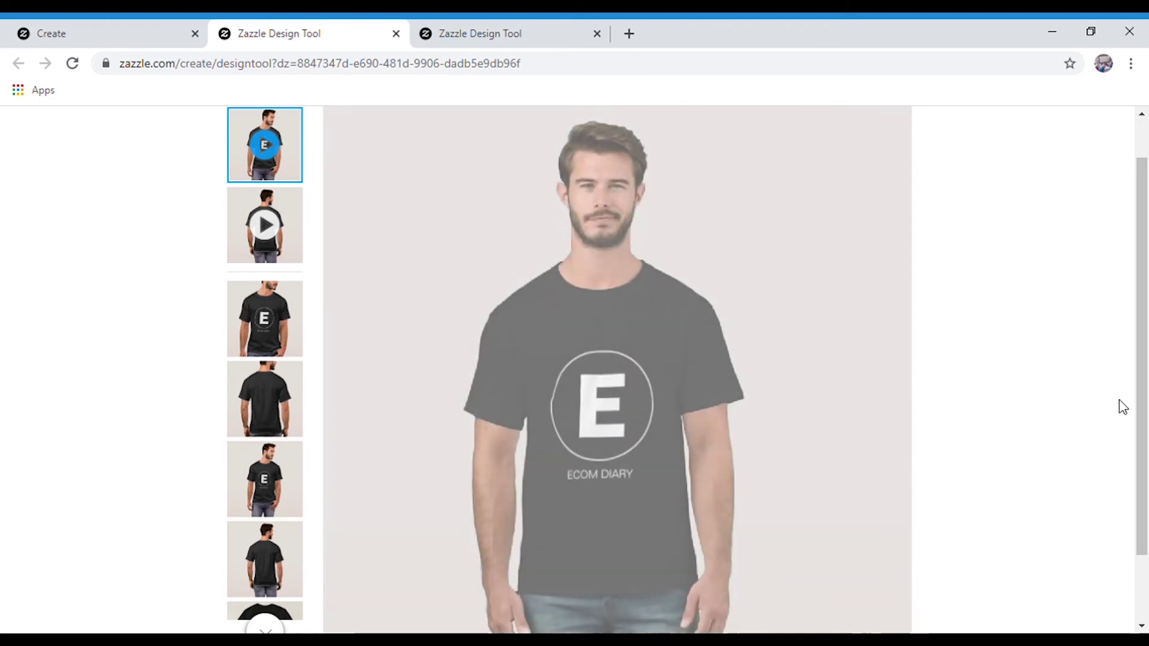
Close the T-shirt design and return to the blank untitled design
click(395, 33)
click(348, 28)
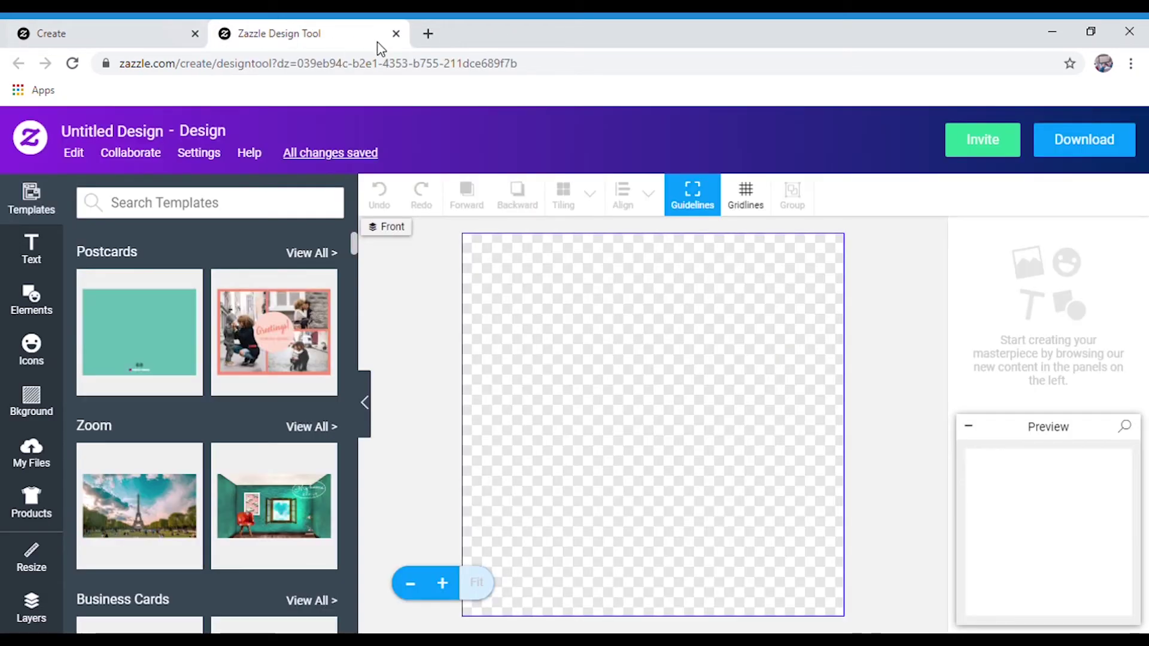
Close the untitled design and start a new blank design from the Create page
click(396, 34)
scroll(656, 371, up, 7)
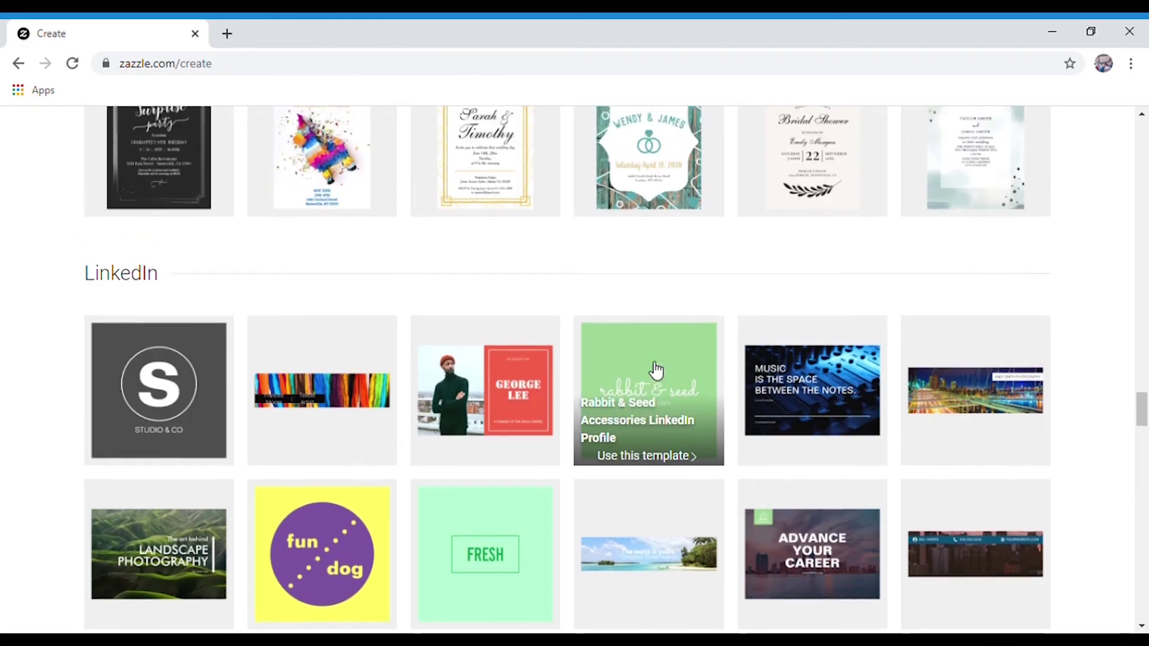
scroll(620, 316, up, 10)
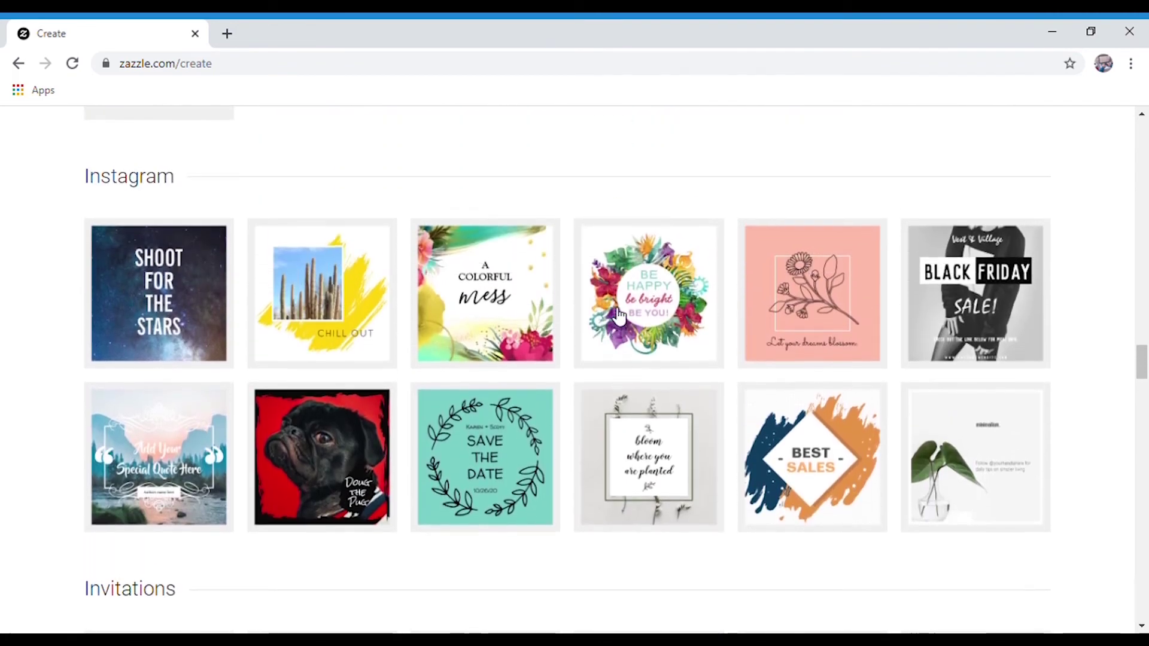
scroll(619, 316, up, 12)
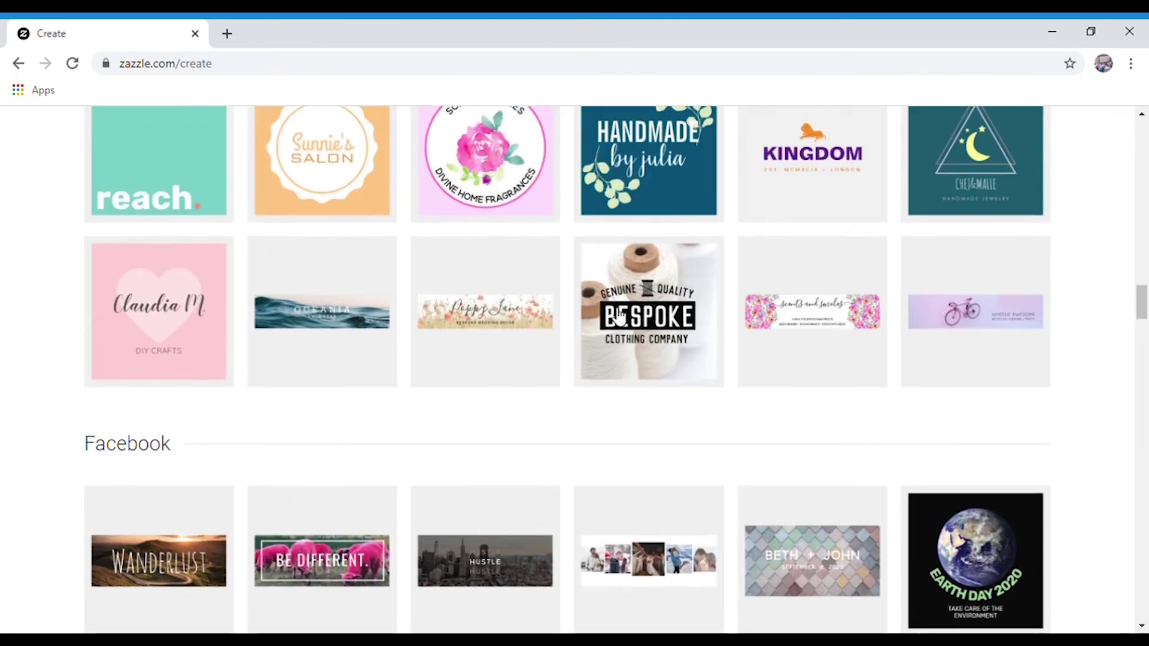
scroll(619, 316, up, 12)
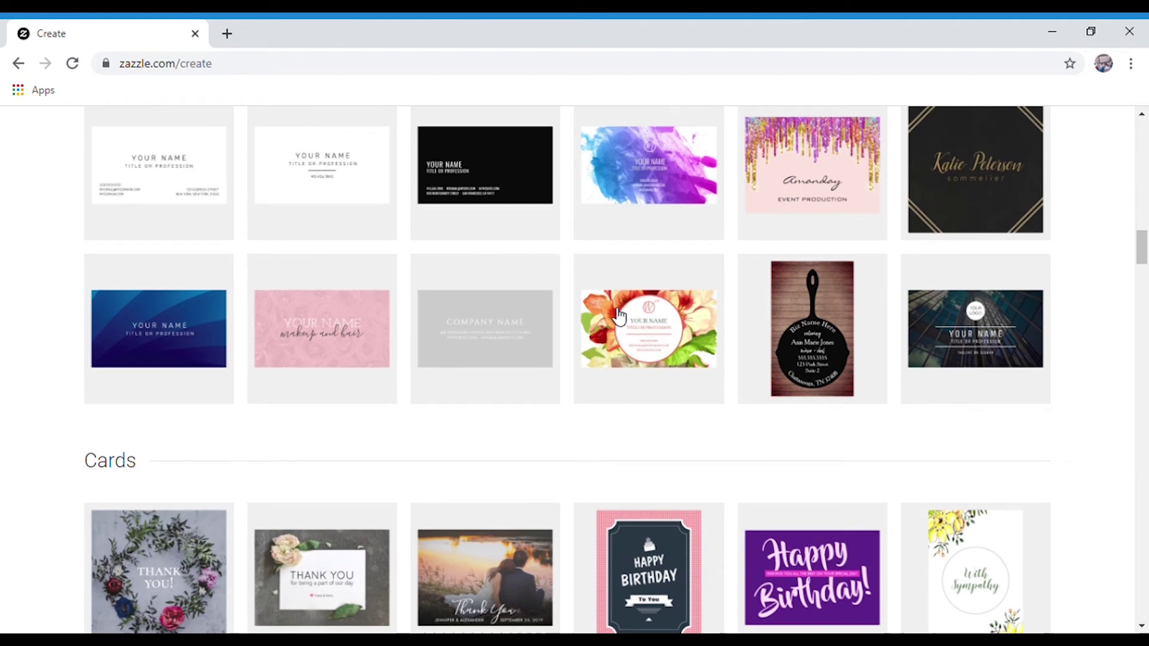
scroll(383, 490, down, 3)
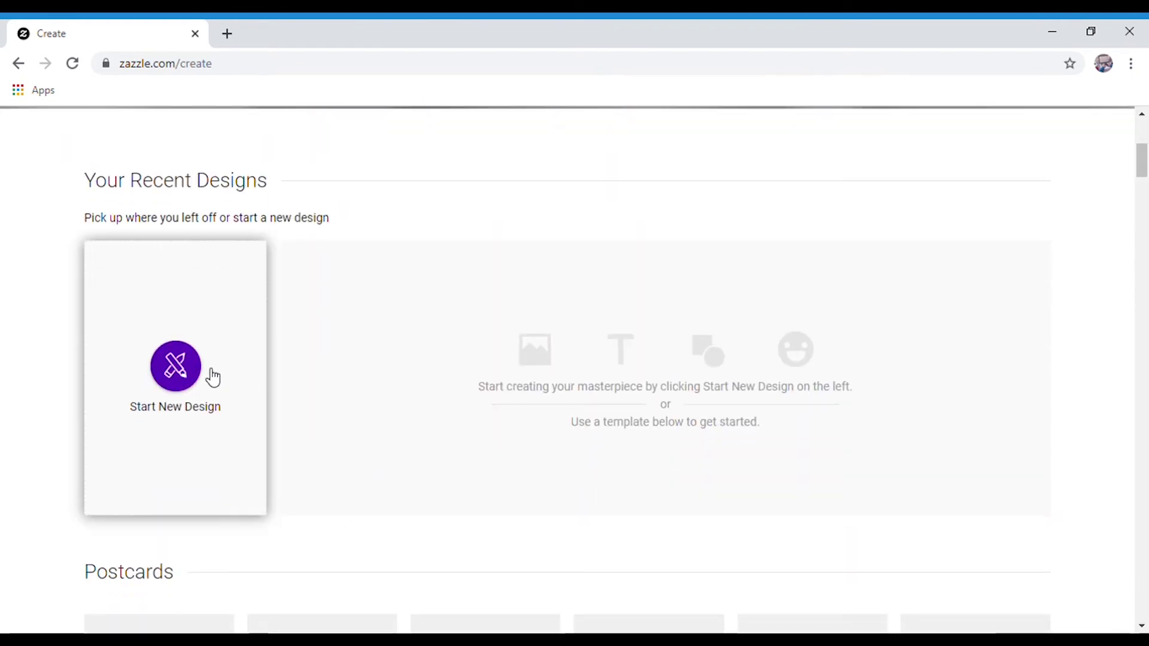
click(176, 366)
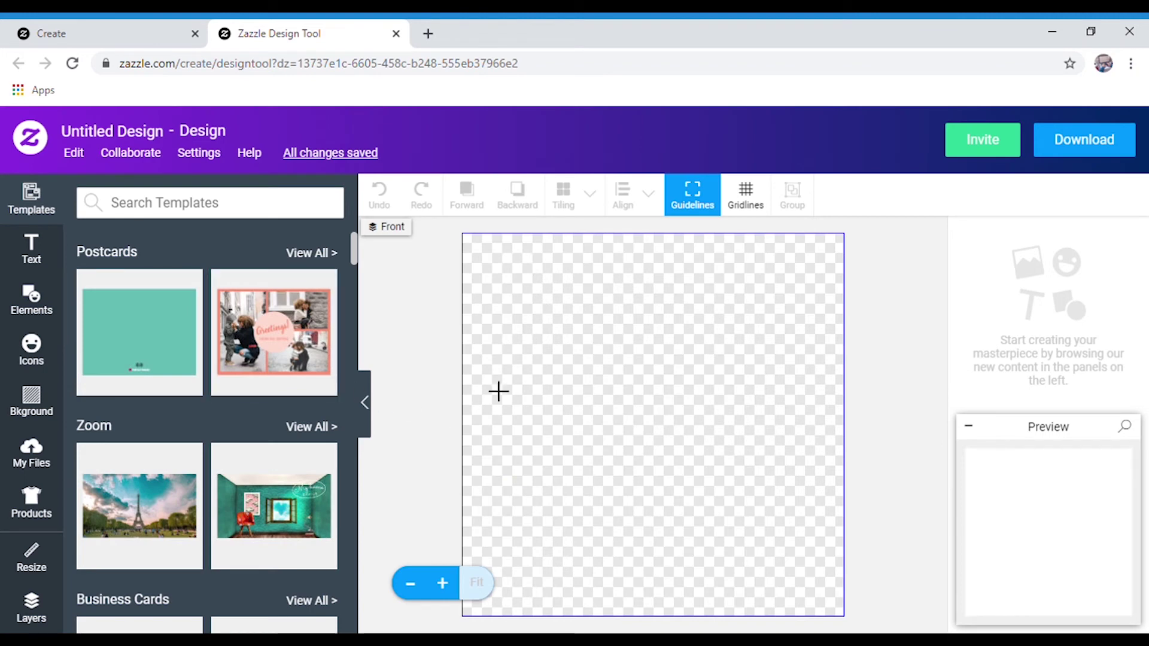
Add a configurable square to the middle of the blank canvas and change its fill color to coral
scroll(272, 506, down, 10)
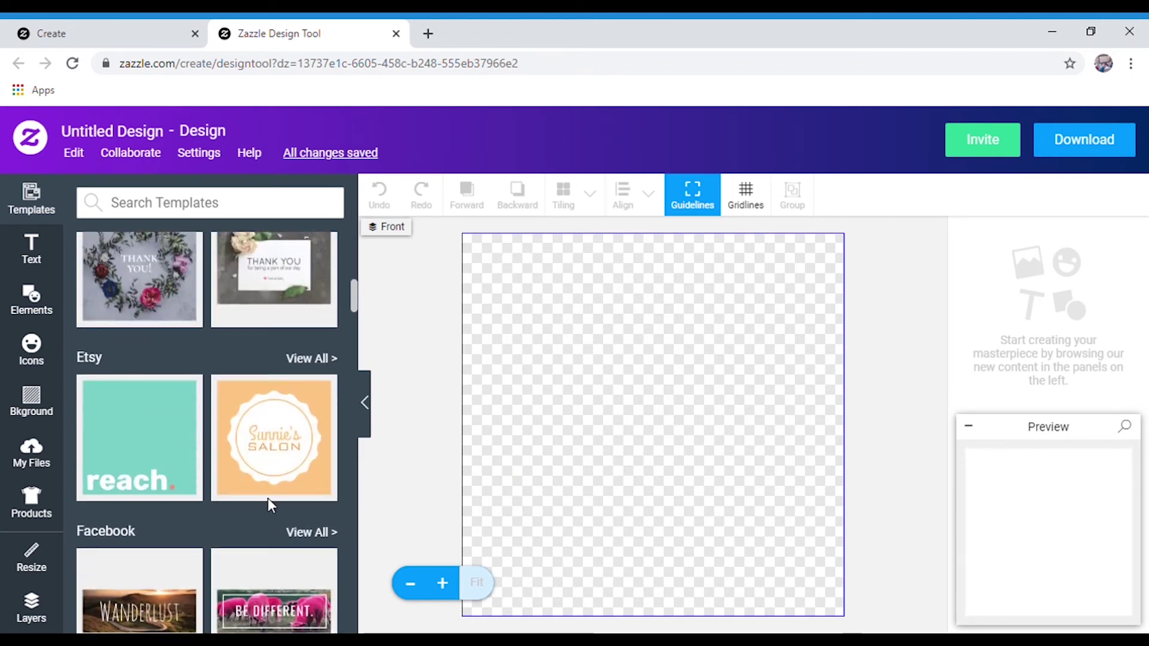
scroll(273, 505, up, 10)
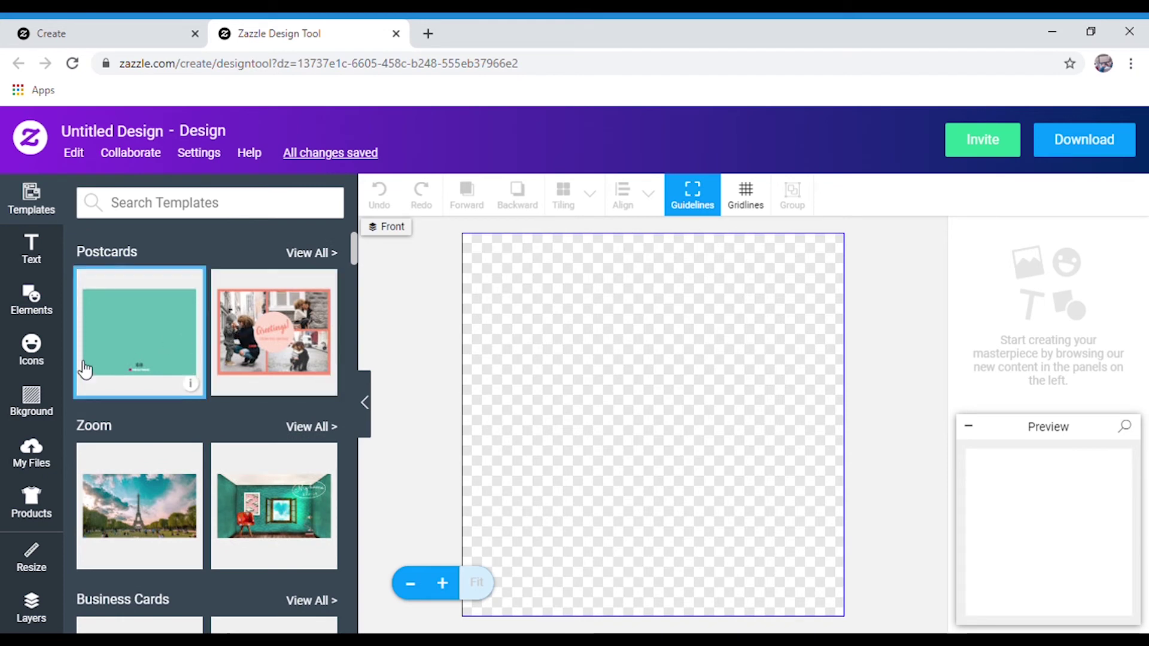
click(32, 302)
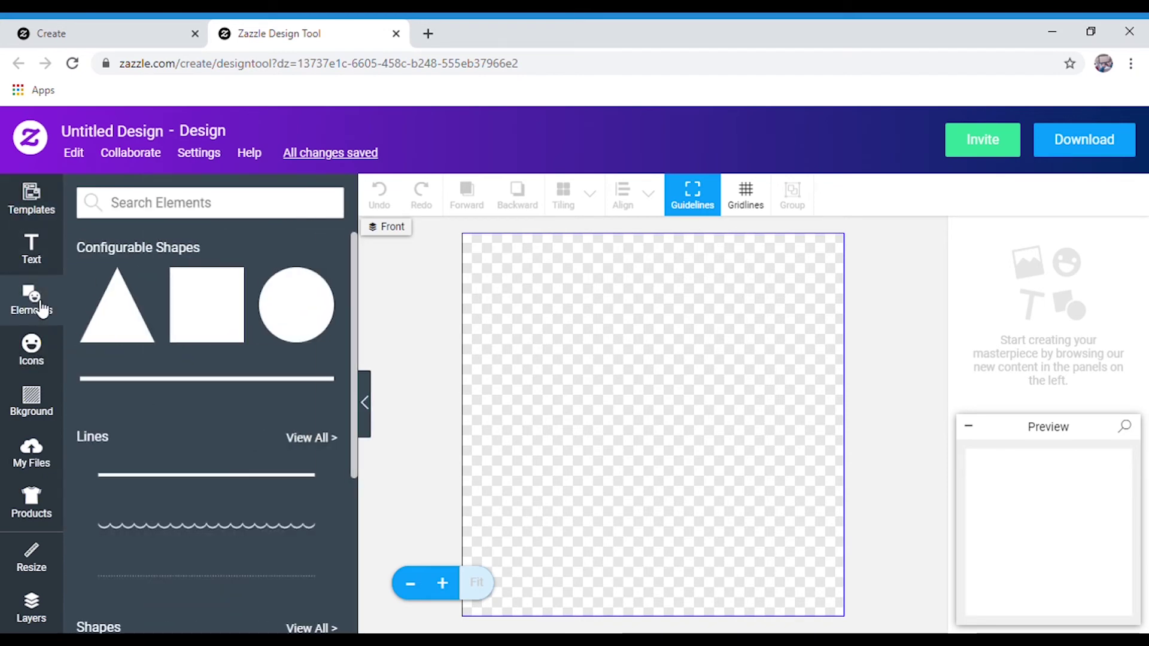
click(200, 313)
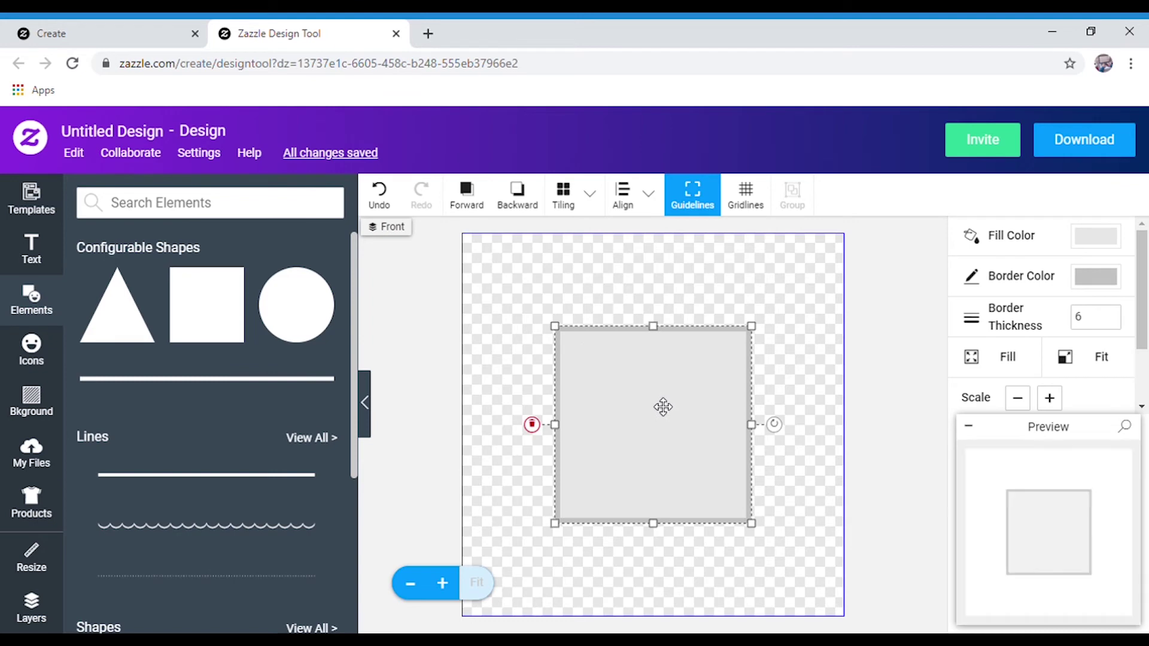
click(1095, 236)
click(1044, 306)
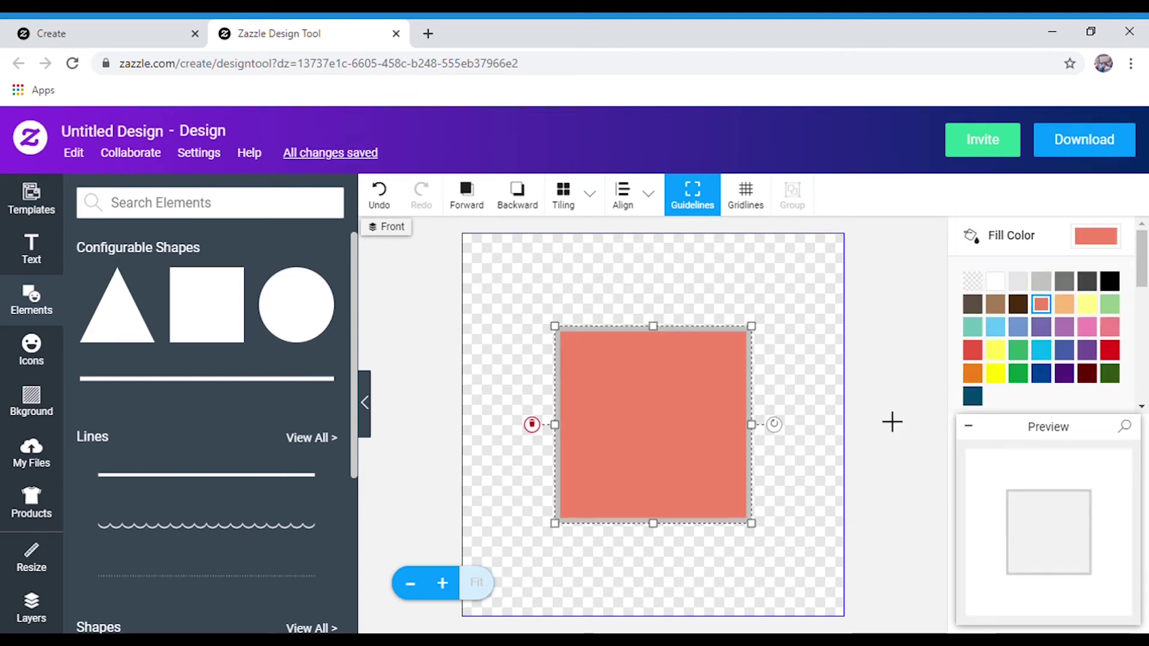
Add the roast chicken icon from the Food icon category on top of the coral square
click(31, 350)
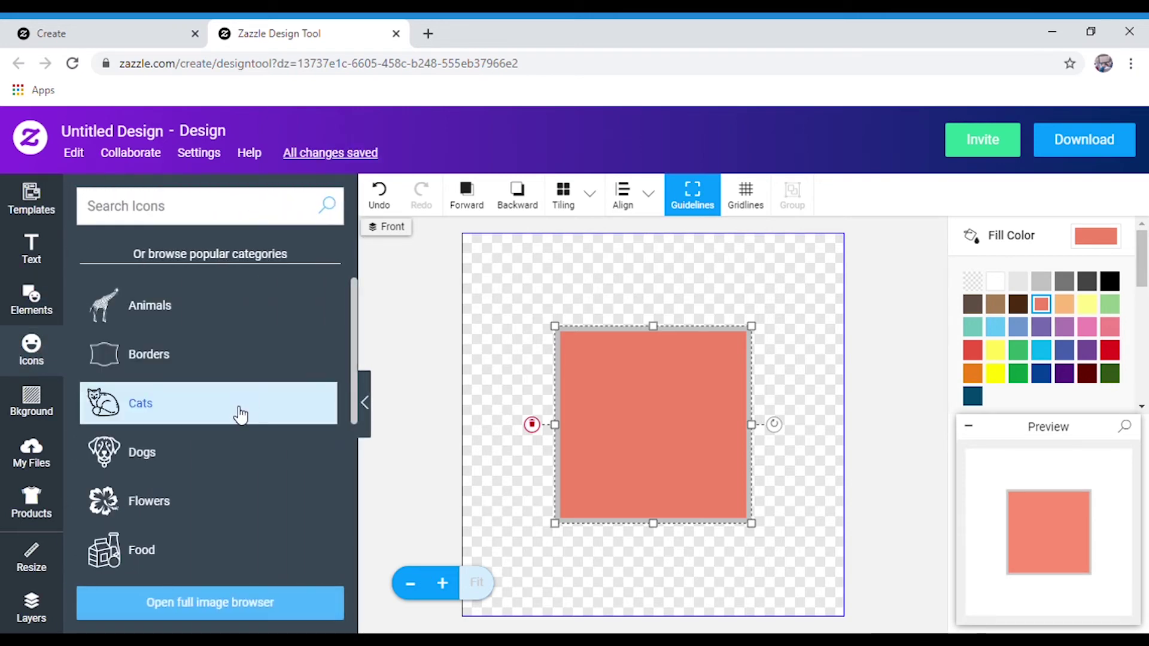
scroll(220, 468, down, 2)
click(218, 469)
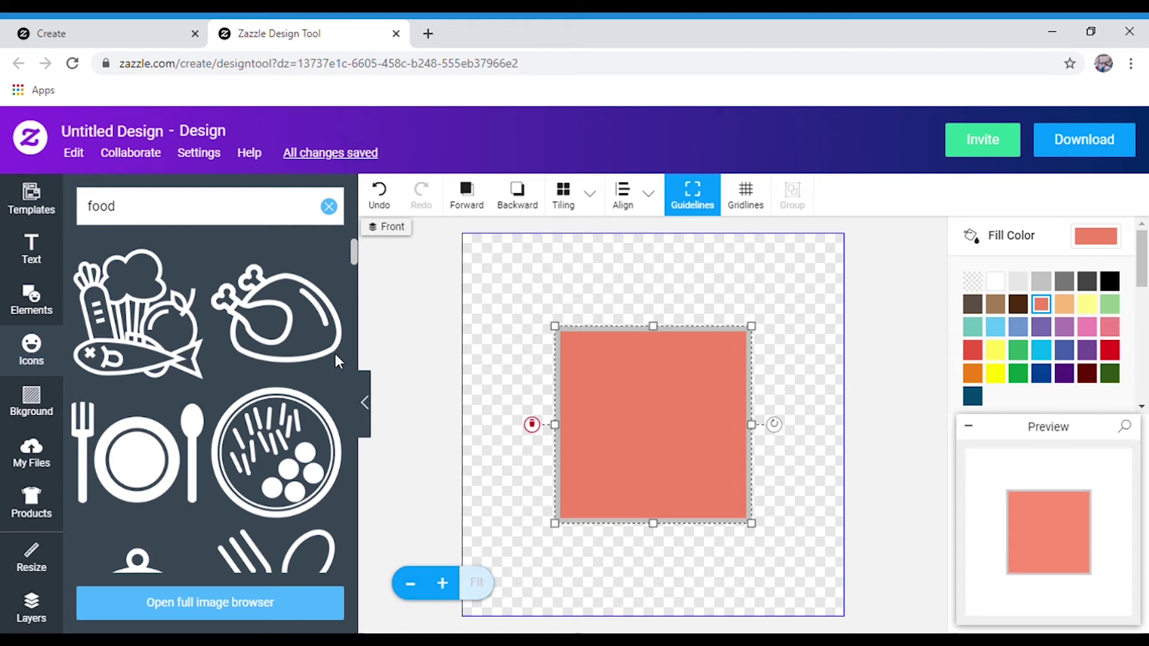
click(290, 347)
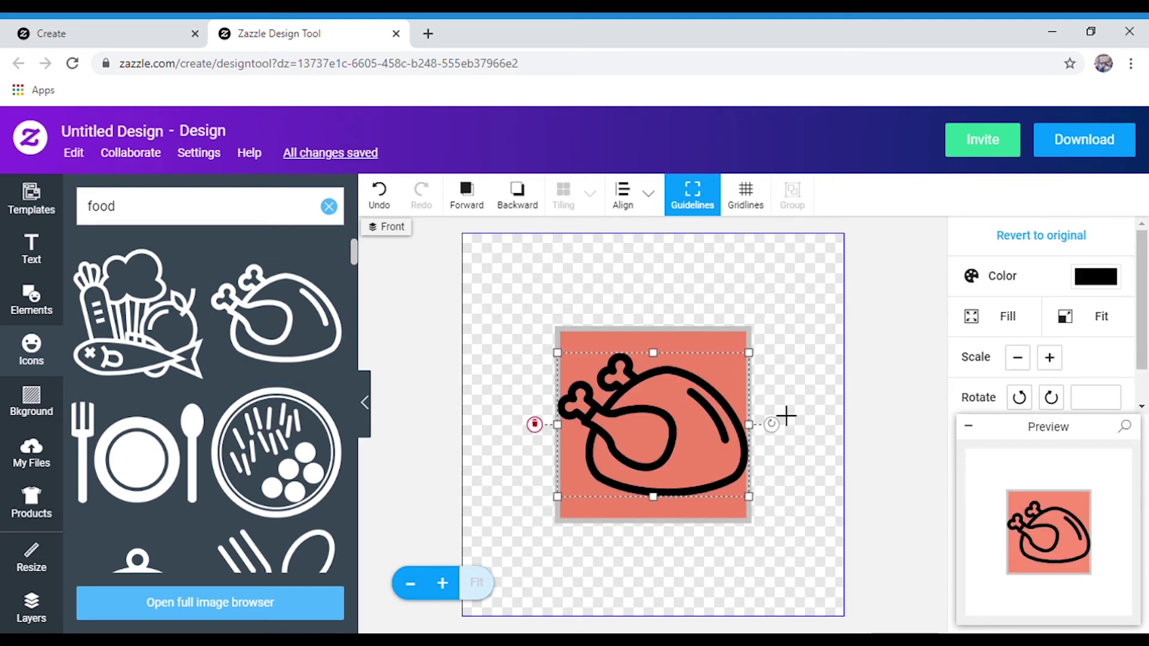
Enlarge the coral square and re-center it on the canvas so it frames the roast chicken icon
click(734, 515)
drag(755, 527, 798, 546)
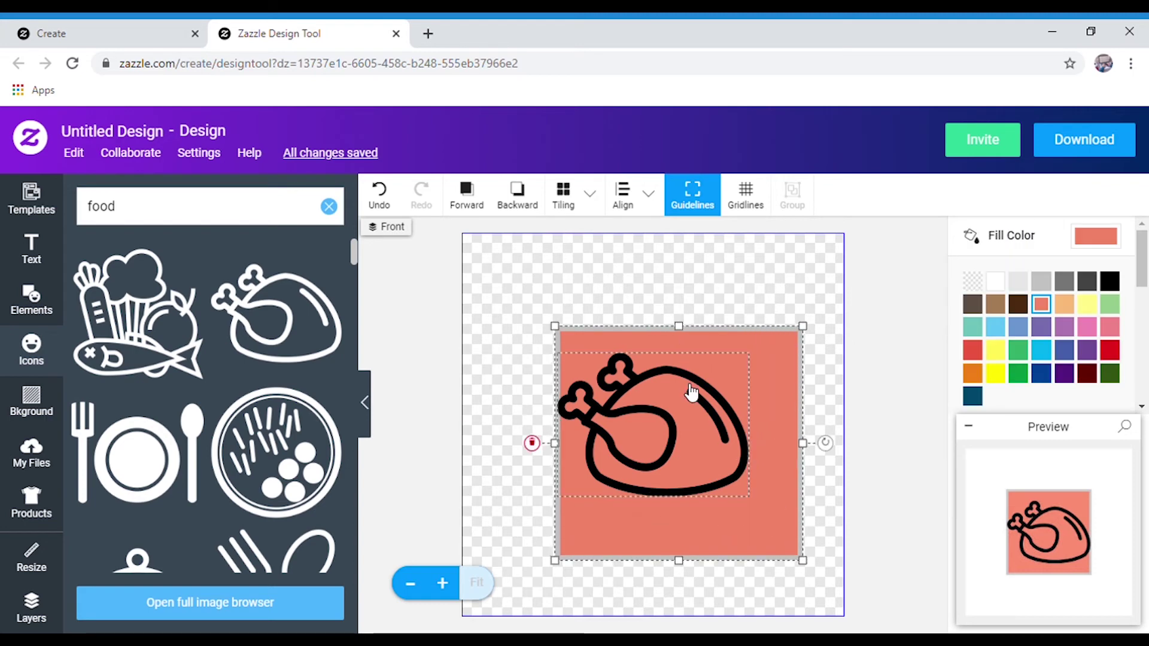
drag(783, 376, 755, 357)
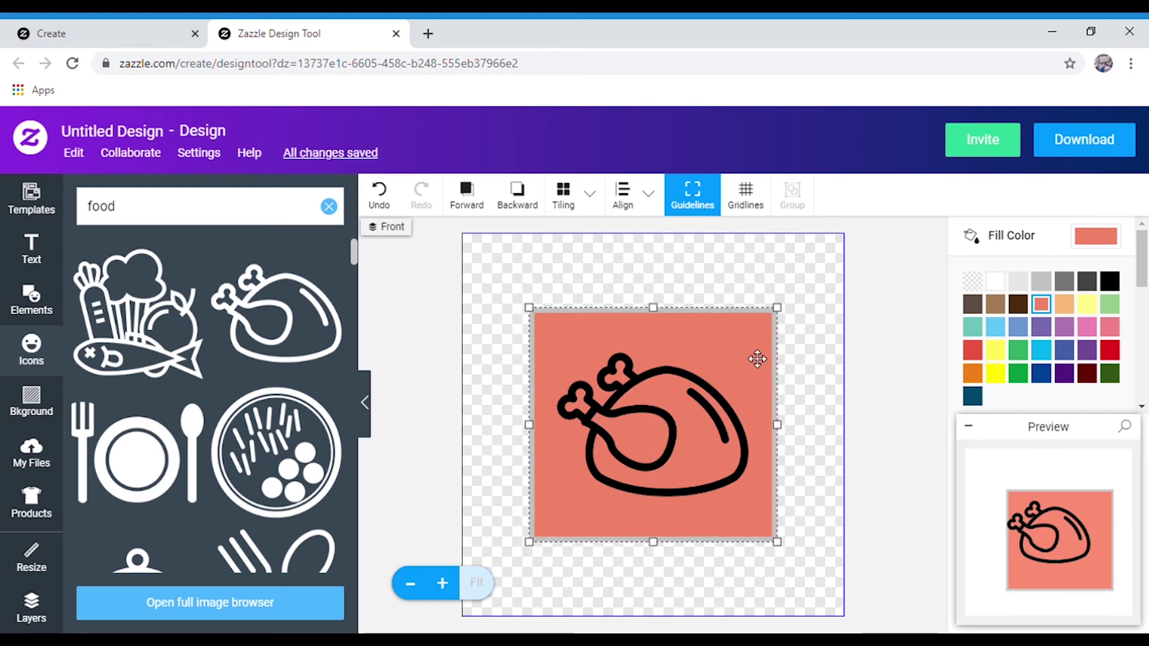
click(915, 497)
click(668, 461)
drag(670, 461, 672, 459)
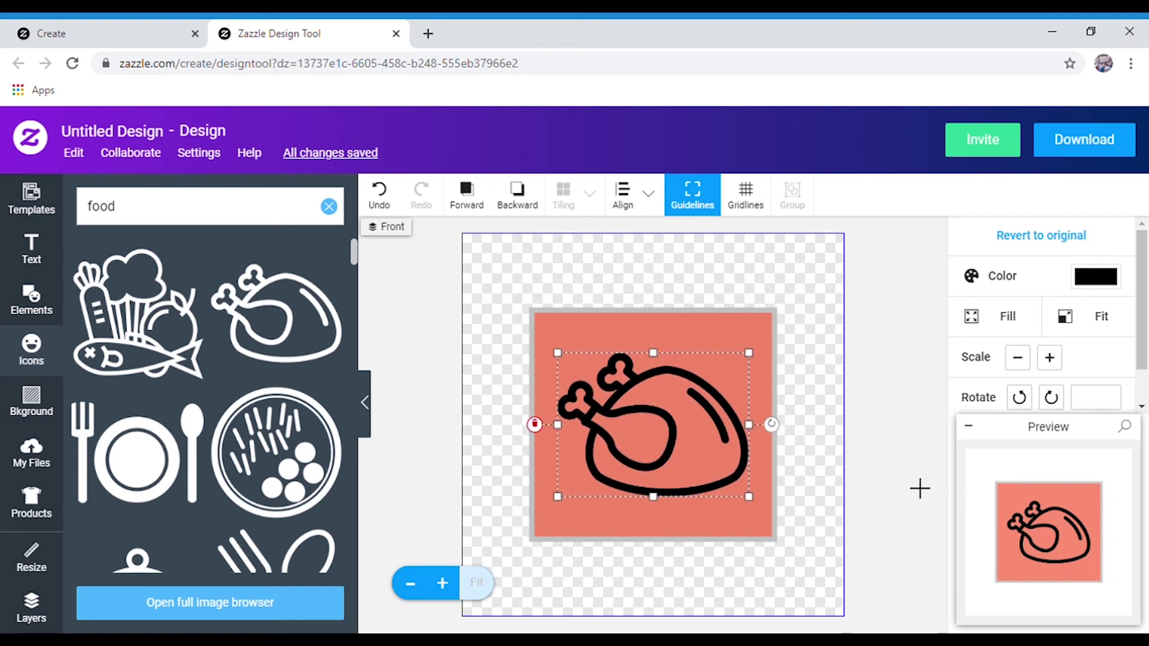
Add the crossed fork and spoon icon from the food icons, enlarge it and move it to the canvas's upper right area
scroll(260, 437, down, 2)
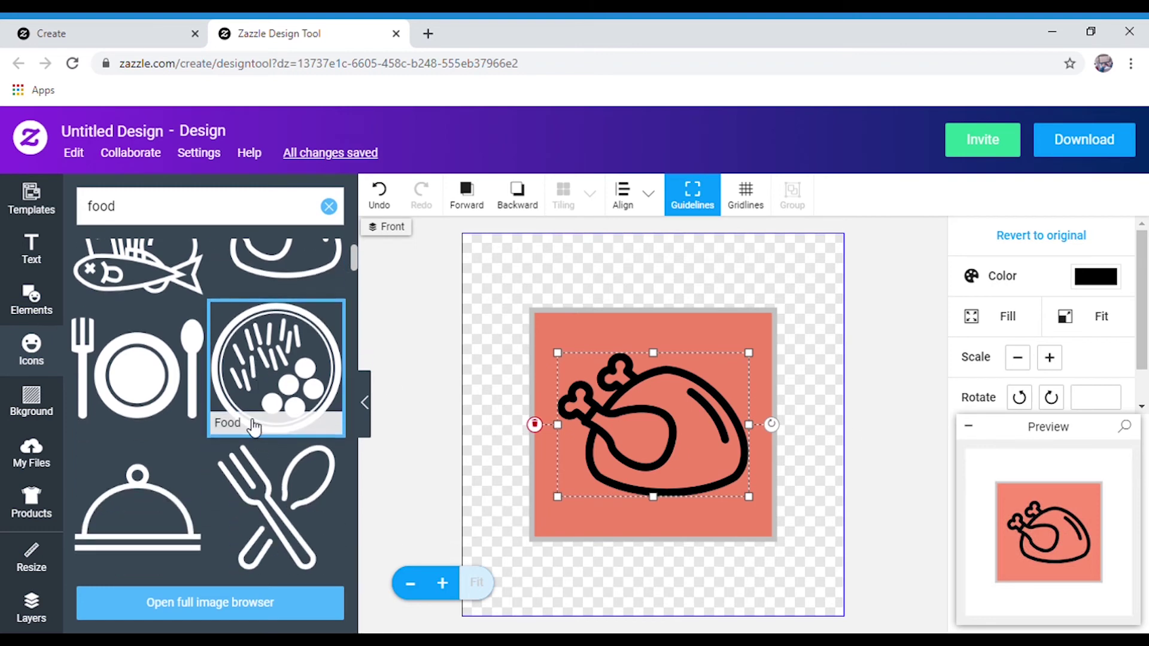
click(266, 508)
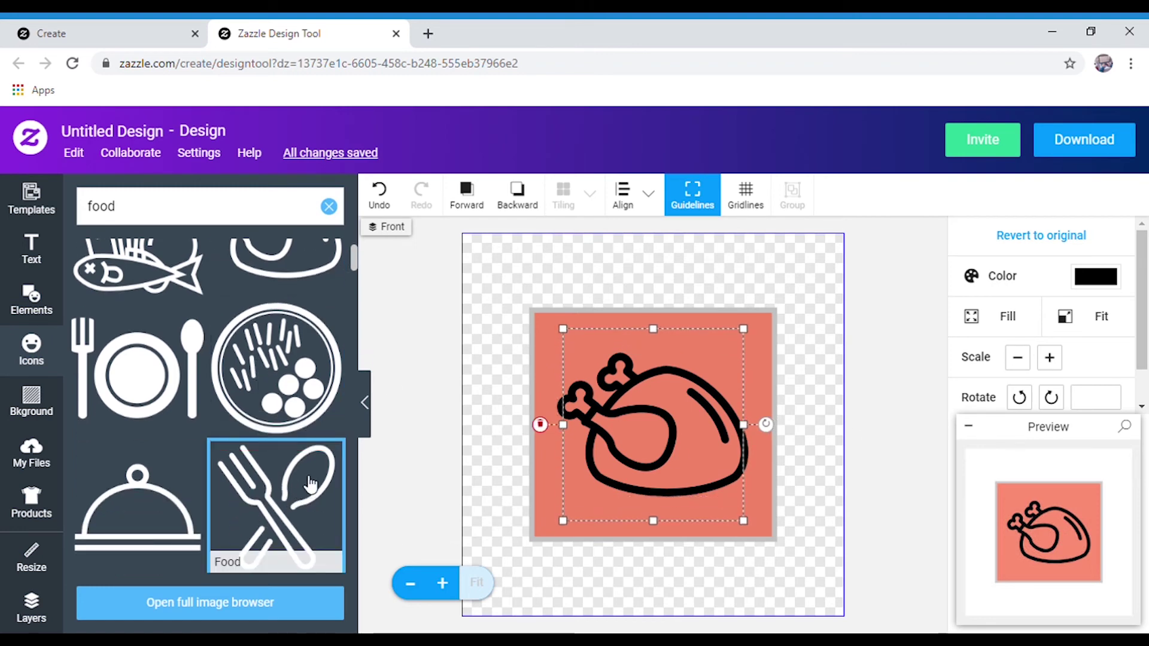
drag(666, 455, 661, 525)
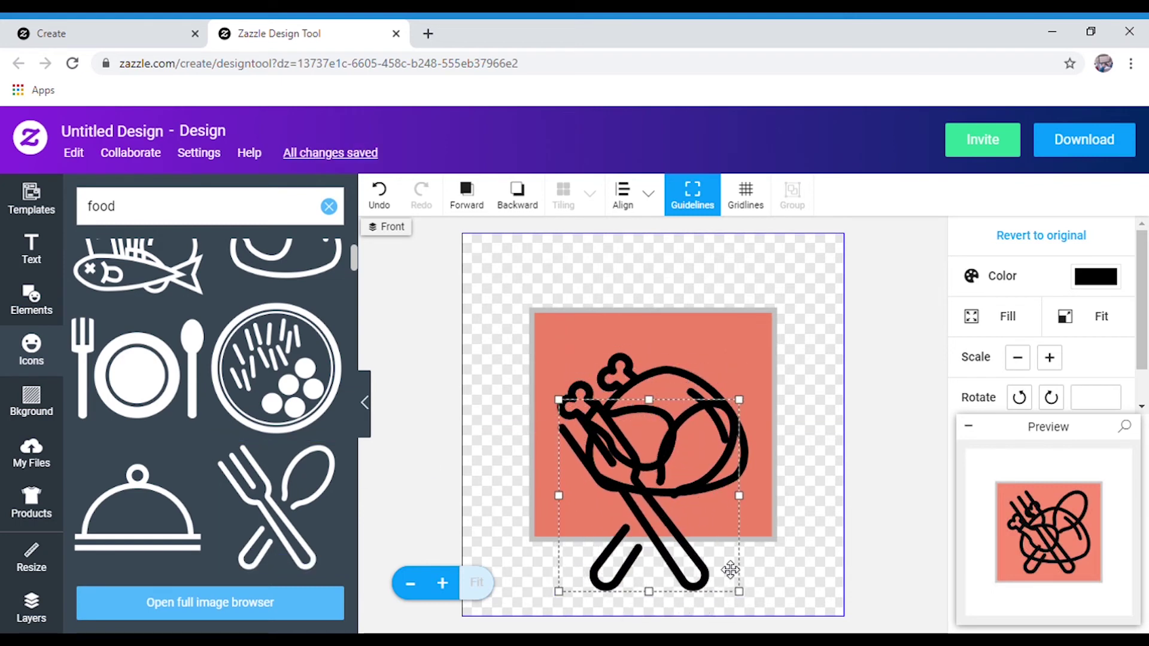
drag(745, 601, 811, 616)
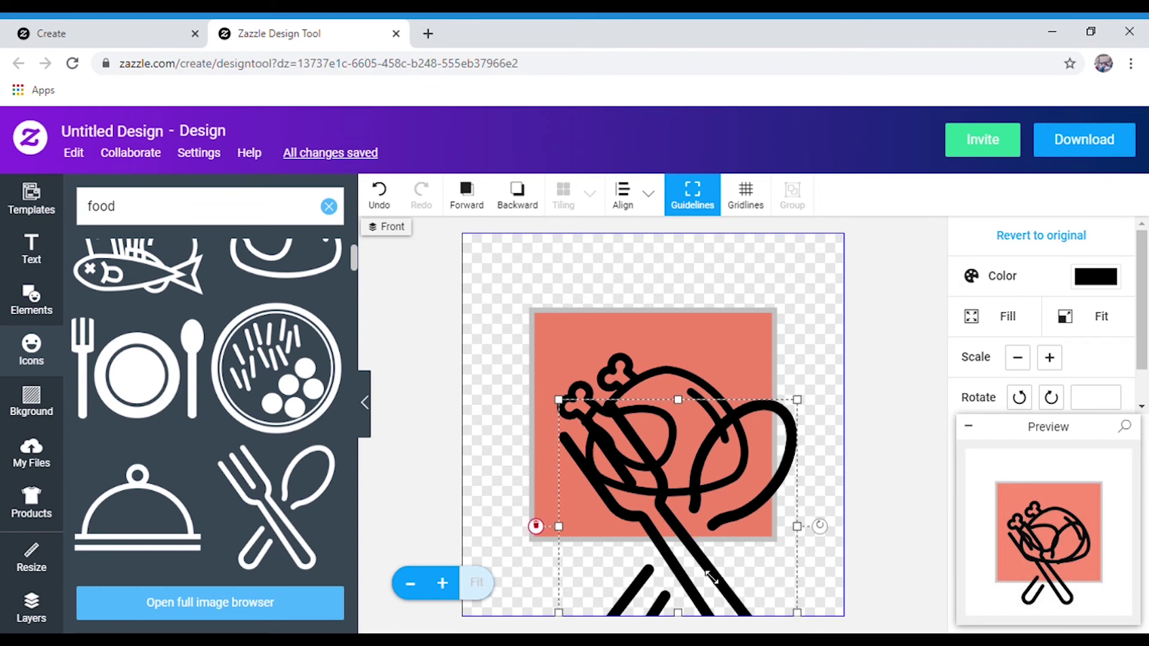
drag(722, 521, 745, 401)
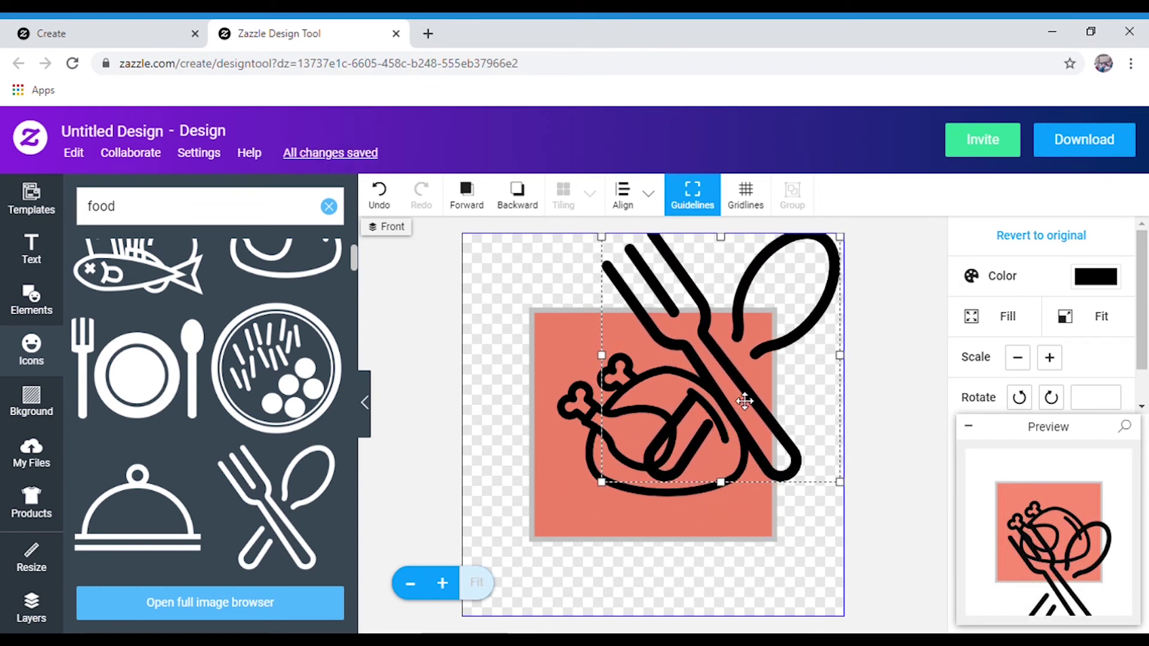
Shrink the fork and spoon icon and place it in the upper right corner of the coral square
drag(843, 486, 679, 323)
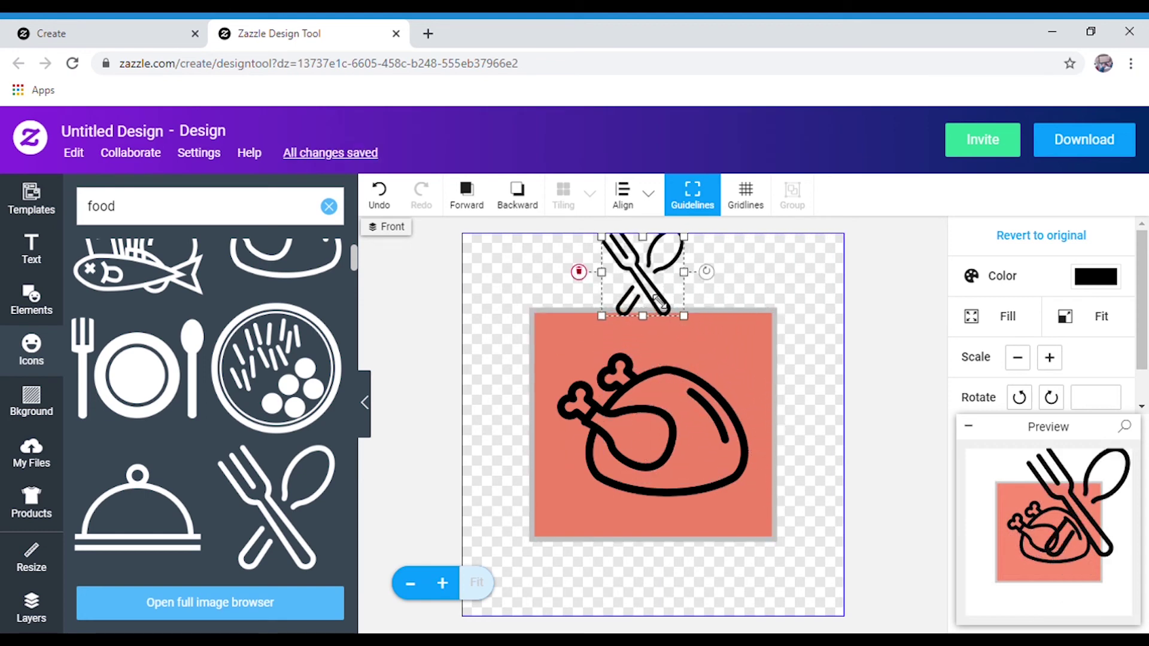
drag(652, 287, 743, 380)
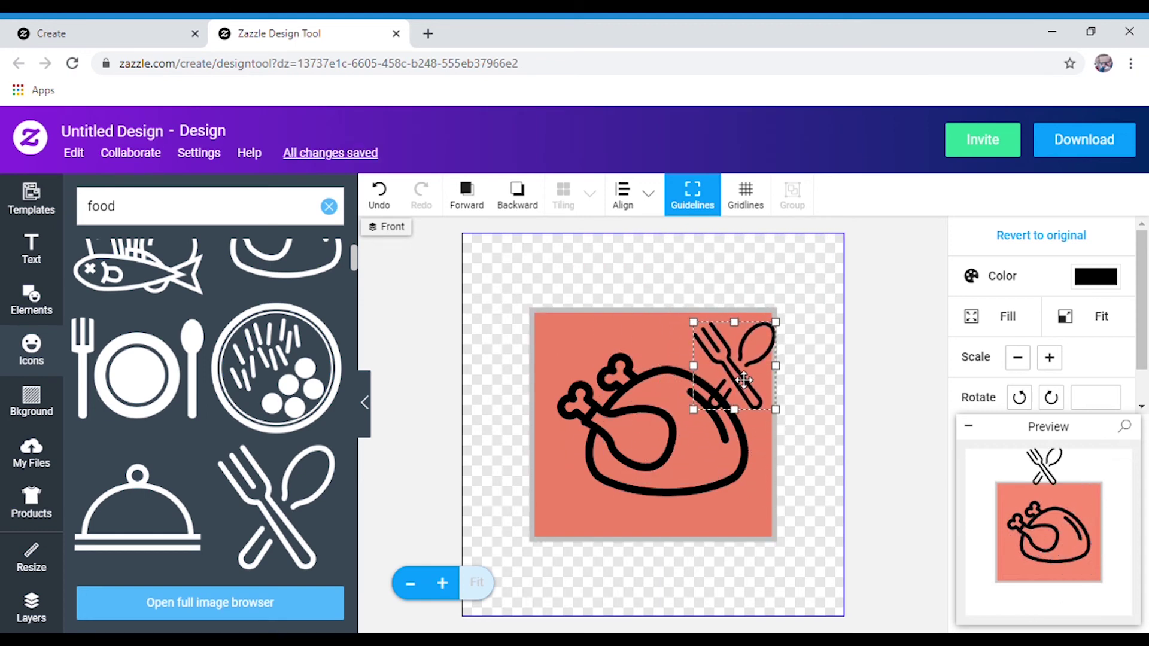
drag(695, 412, 740, 364)
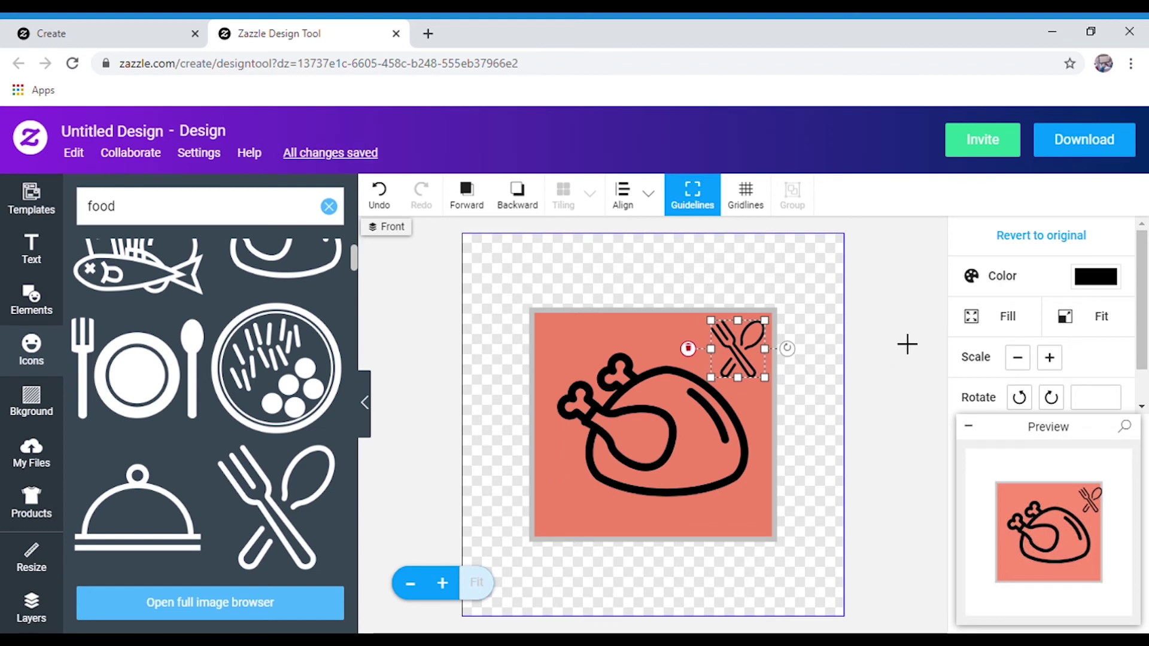
click(920, 392)
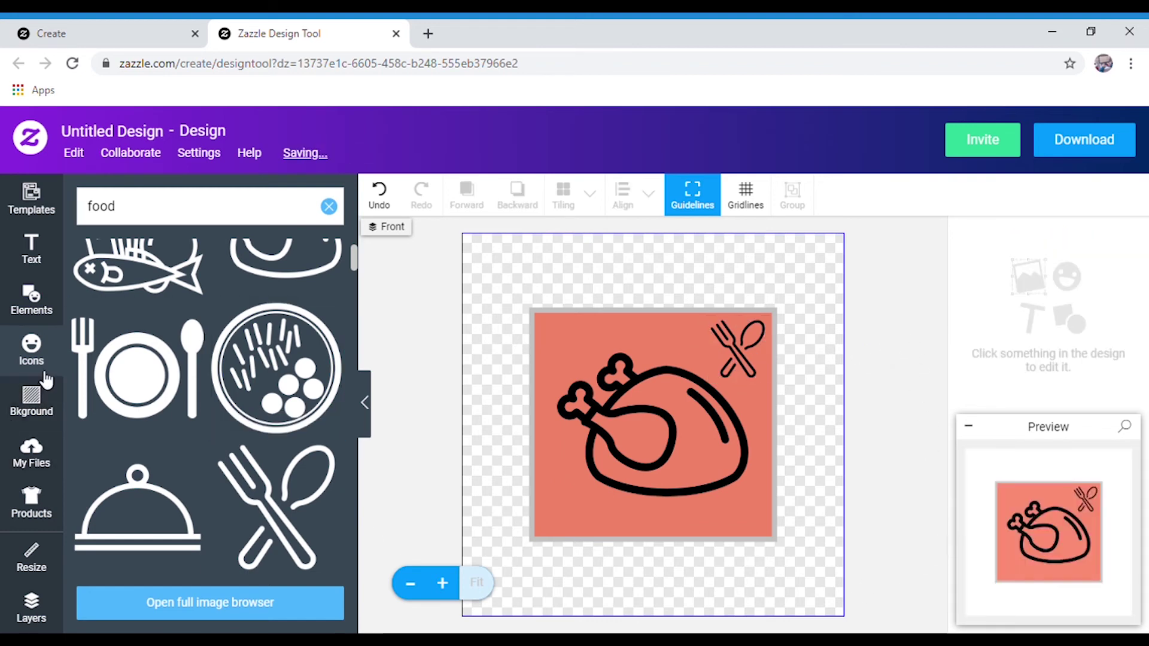
Look through the ready-made text designs in the Pairings, Decorated and Most Popular Text collections
click(27, 257)
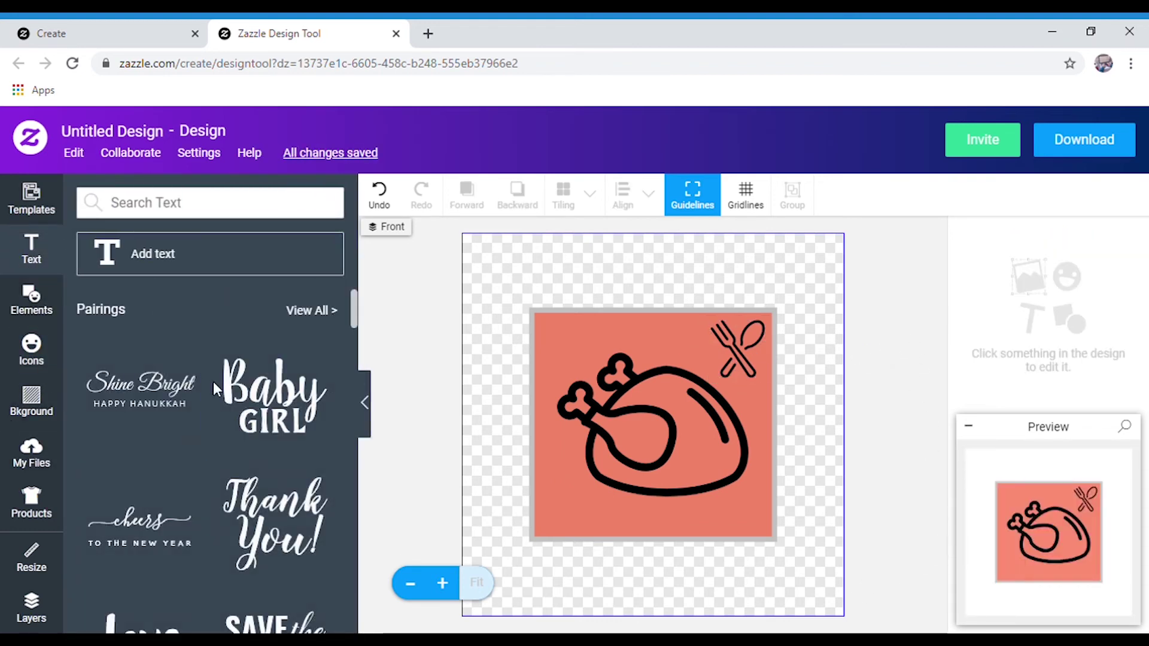
scroll(268, 497, down, 2)
scroll(268, 498, down, 4)
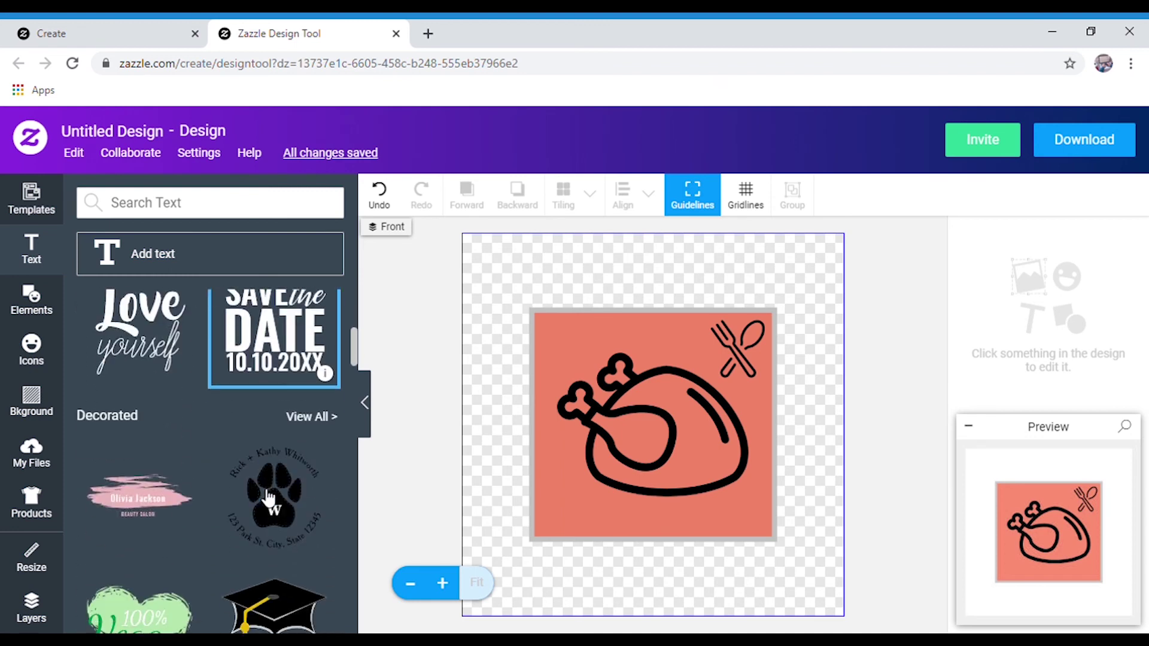
scroll(268, 497, down, 10)
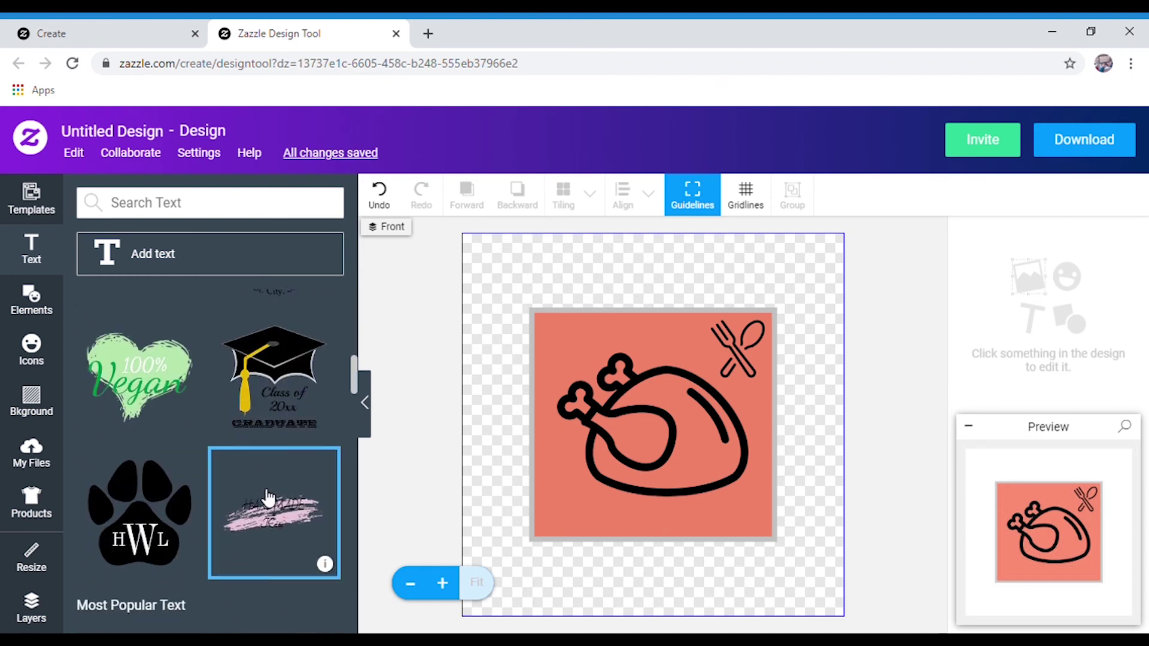
scroll(268, 497, down, 7)
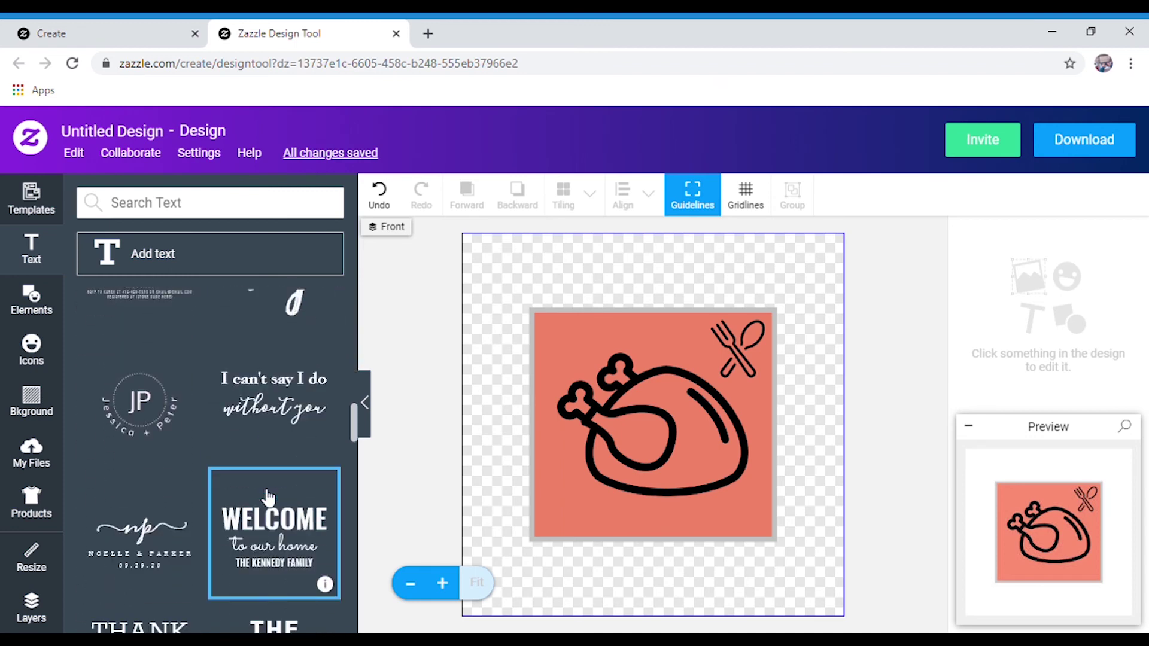
scroll(268, 498, down, 10)
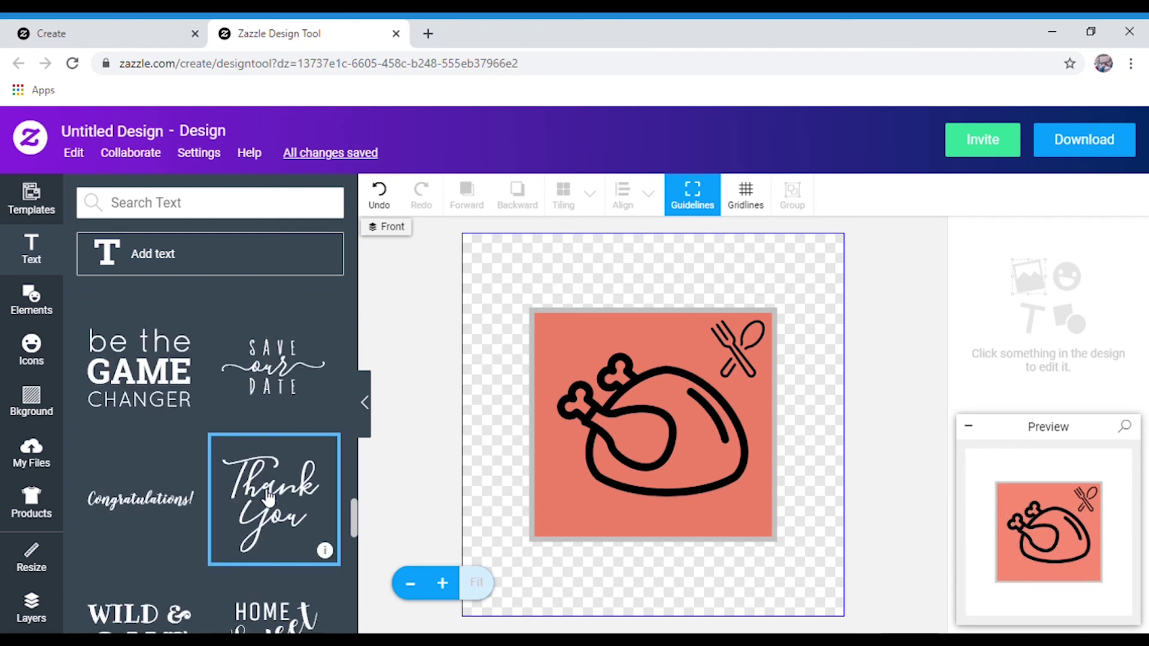
scroll(268, 498, up, 1)
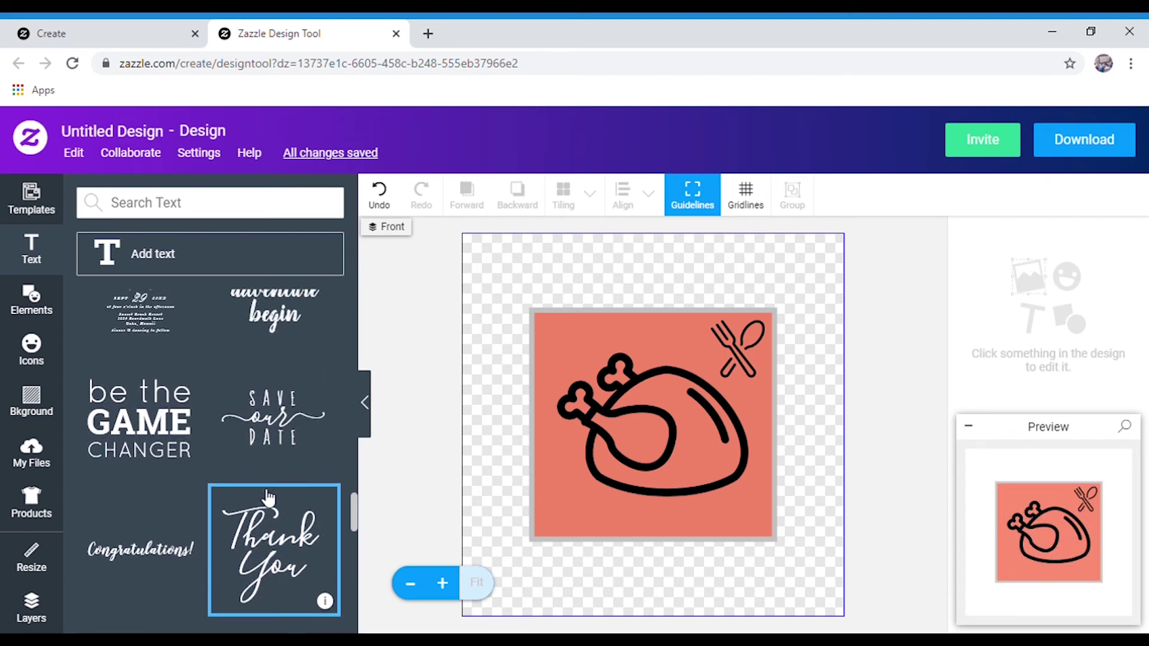
scroll(268, 498, down, 6)
scroll(268, 498, up, 1)
scroll(268, 498, up, 10)
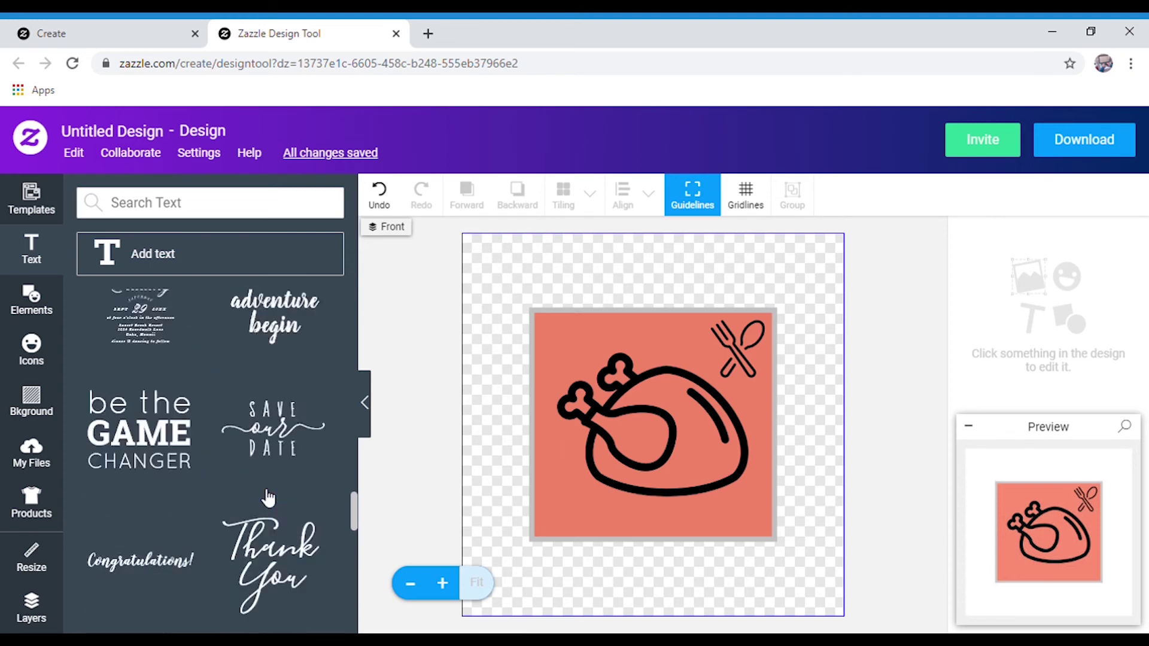
scroll(268, 498, up, 8)
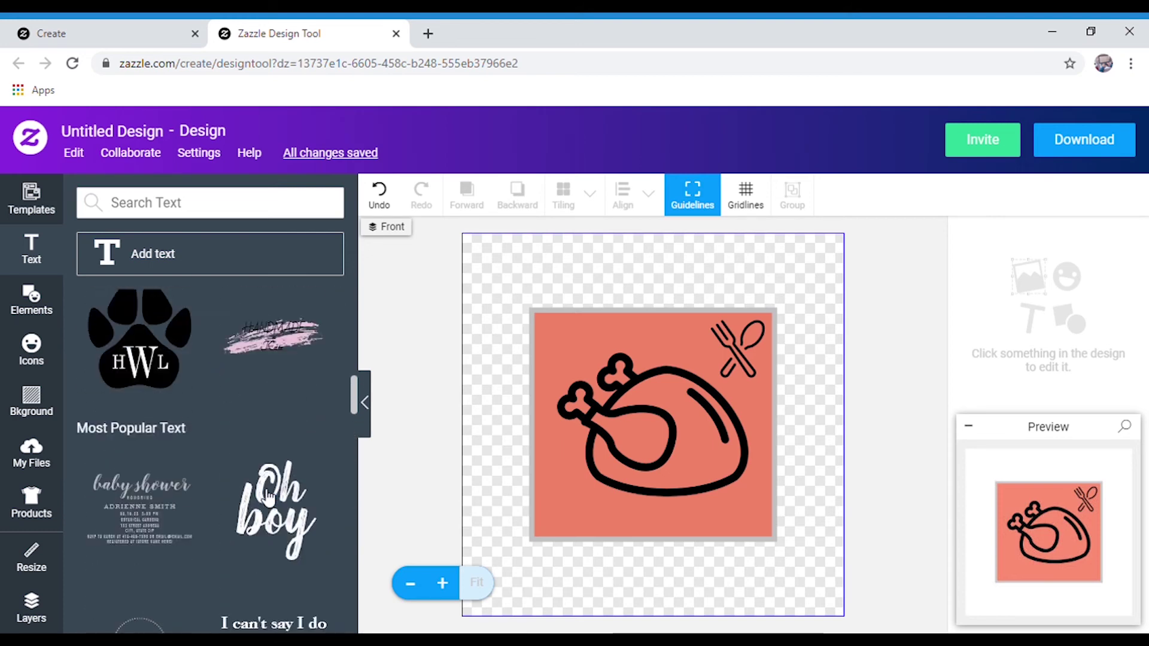
scroll(268, 498, down, 3)
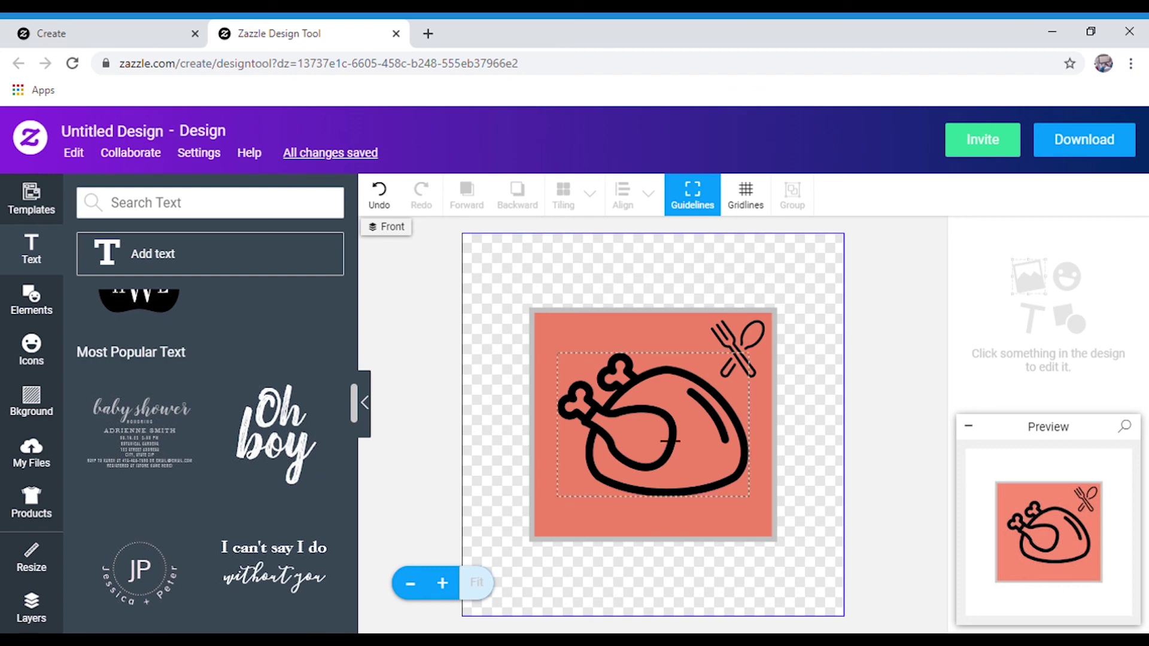
Add the "Oh boy" text design from Most Popular Text, move it to the canvas's lower left corner and shrink it slightly
drag(827, 453, 827, 455)
drag(663, 458, 551, 551)
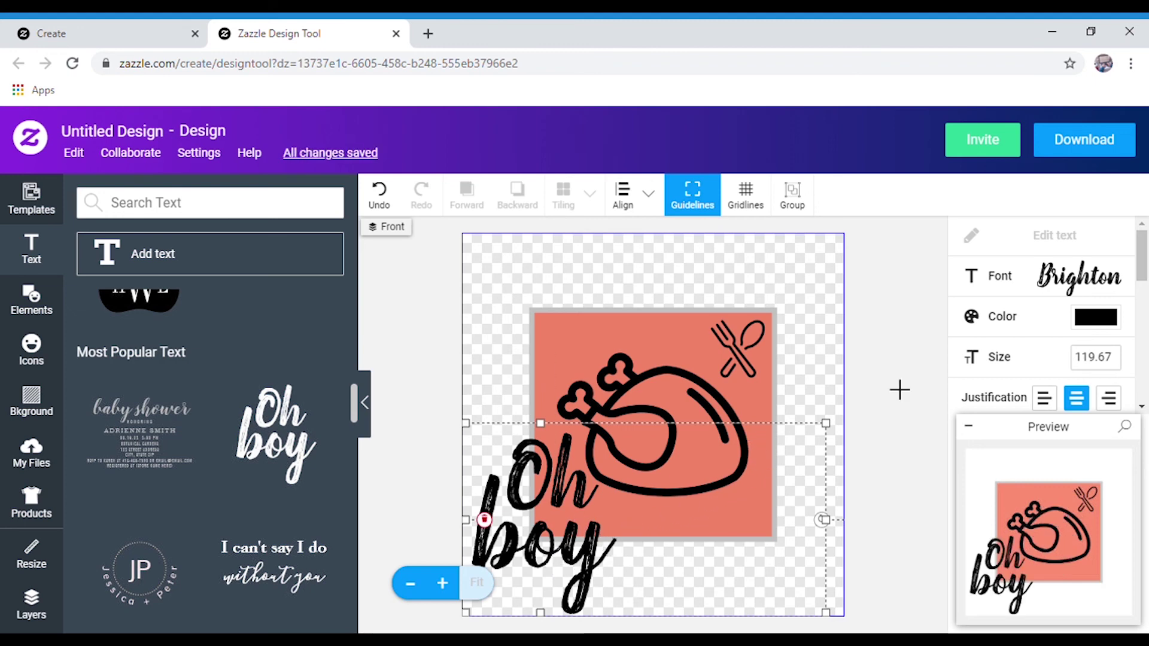
click(1105, 287)
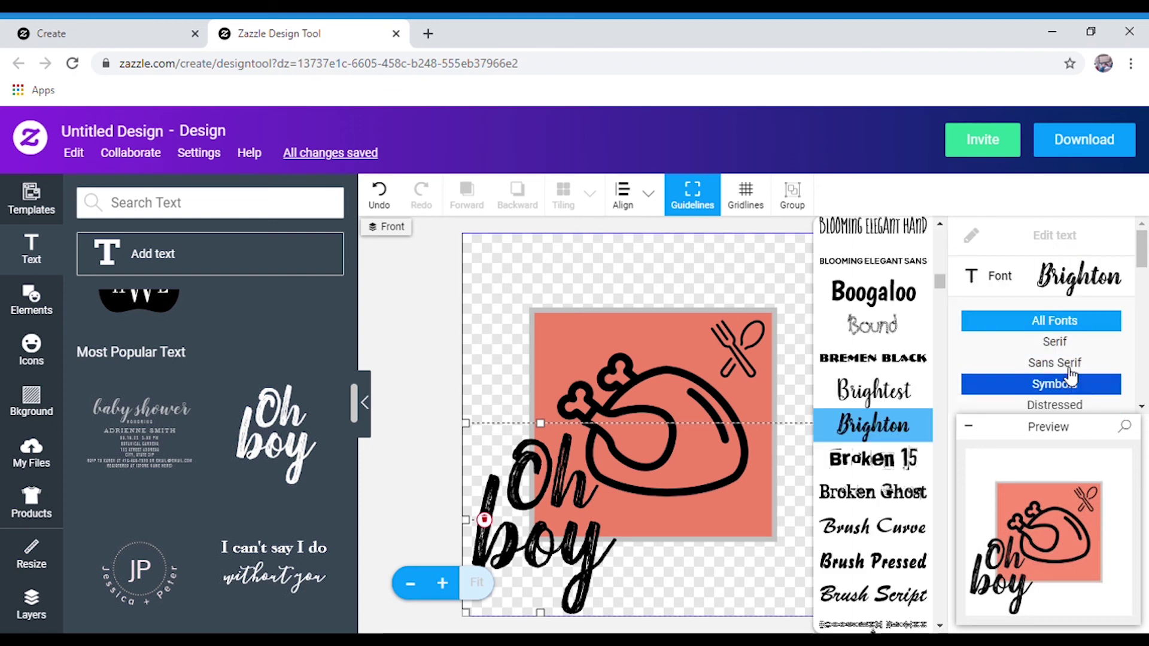
click(1075, 286)
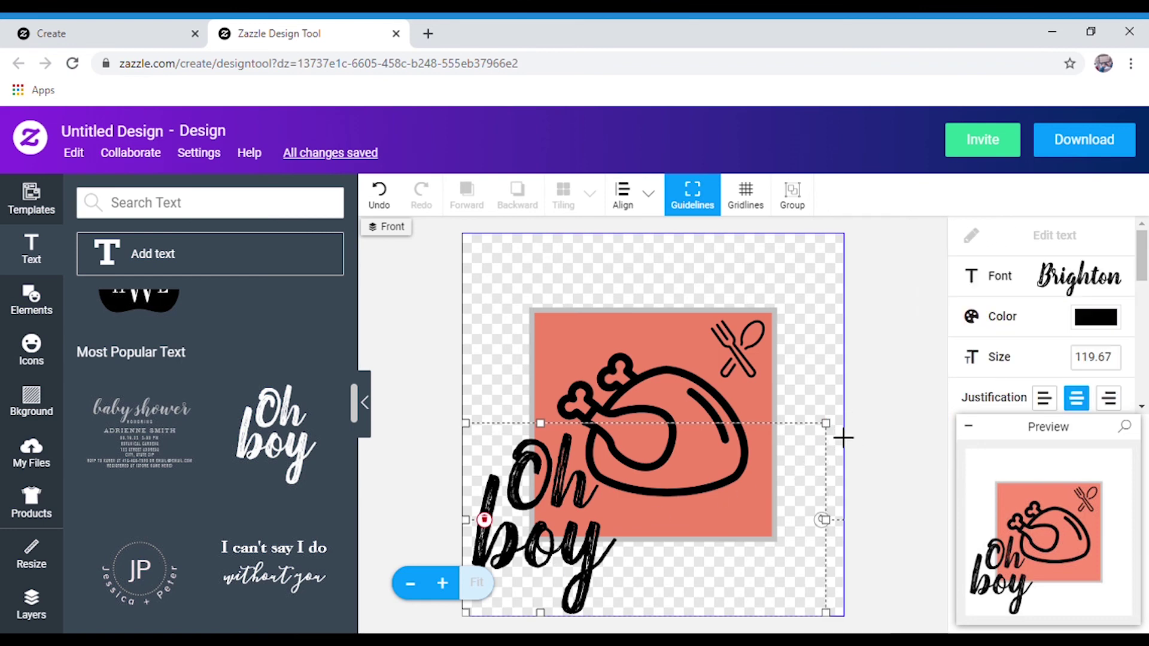
drag(826, 426, 795, 457)
Stretch the coral square to all four canvas edges so it fills the whole background
drag(533, 310, 468, 242)
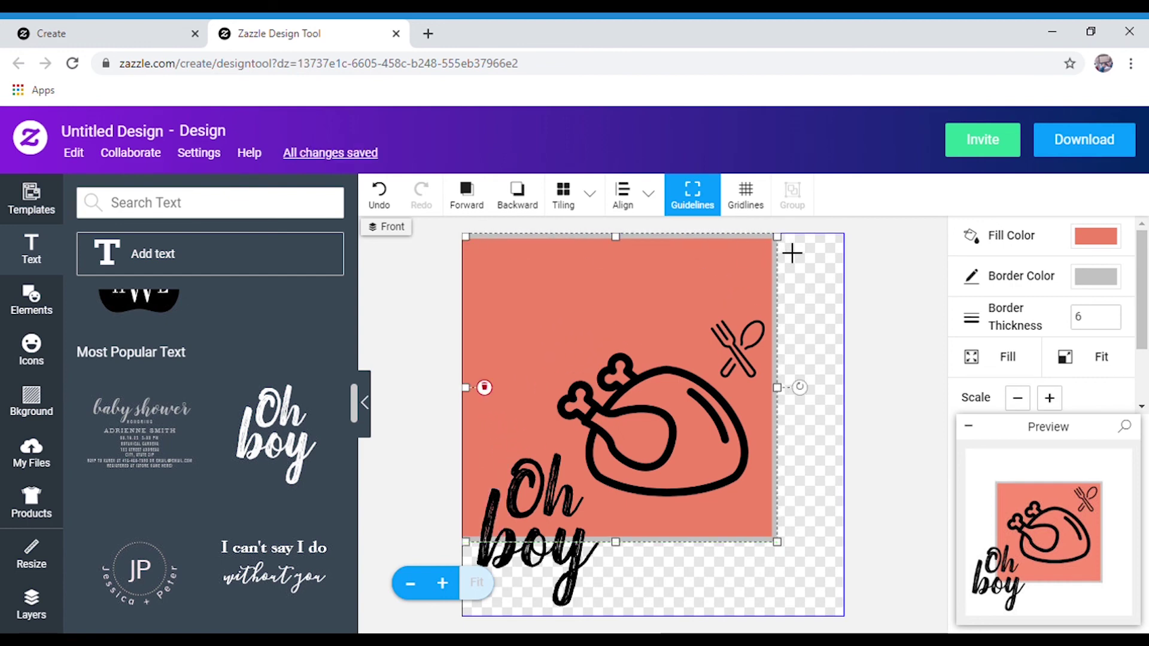
drag(781, 389, 861, 395)
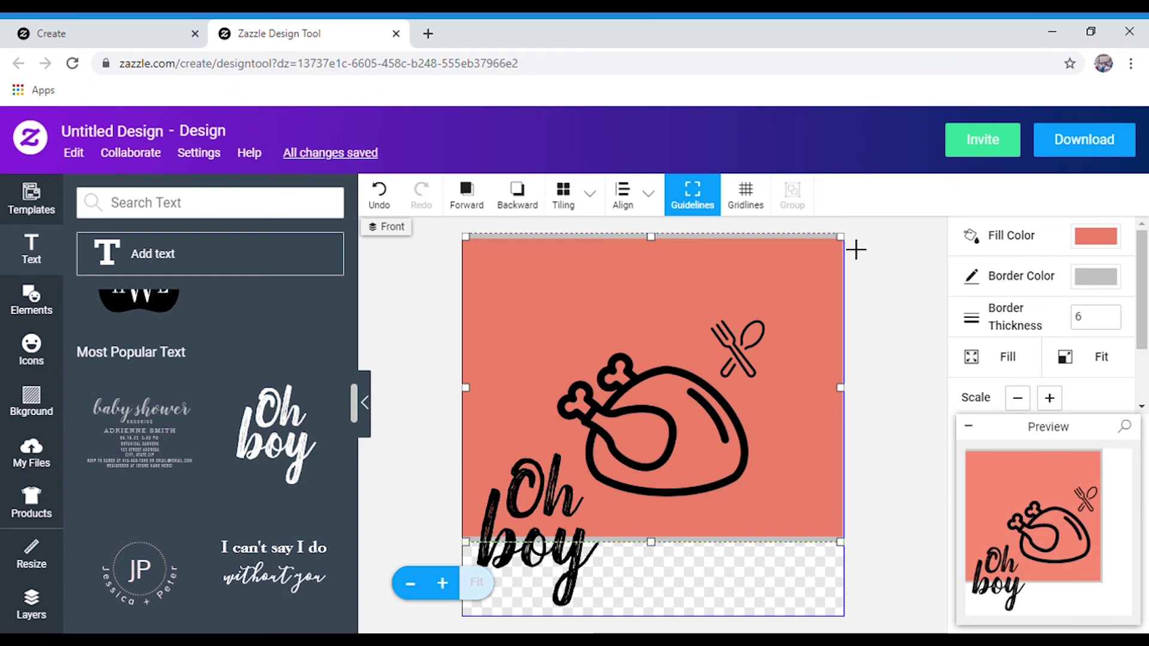
drag(848, 243, 858, 241)
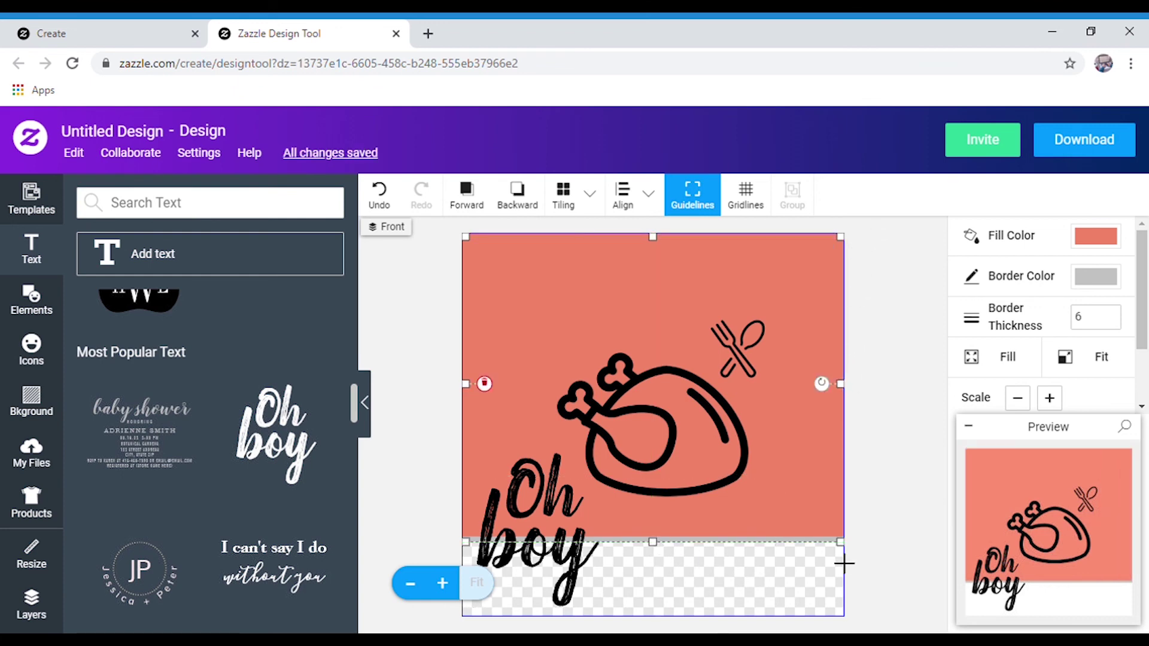
drag(847, 550, 846, 616)
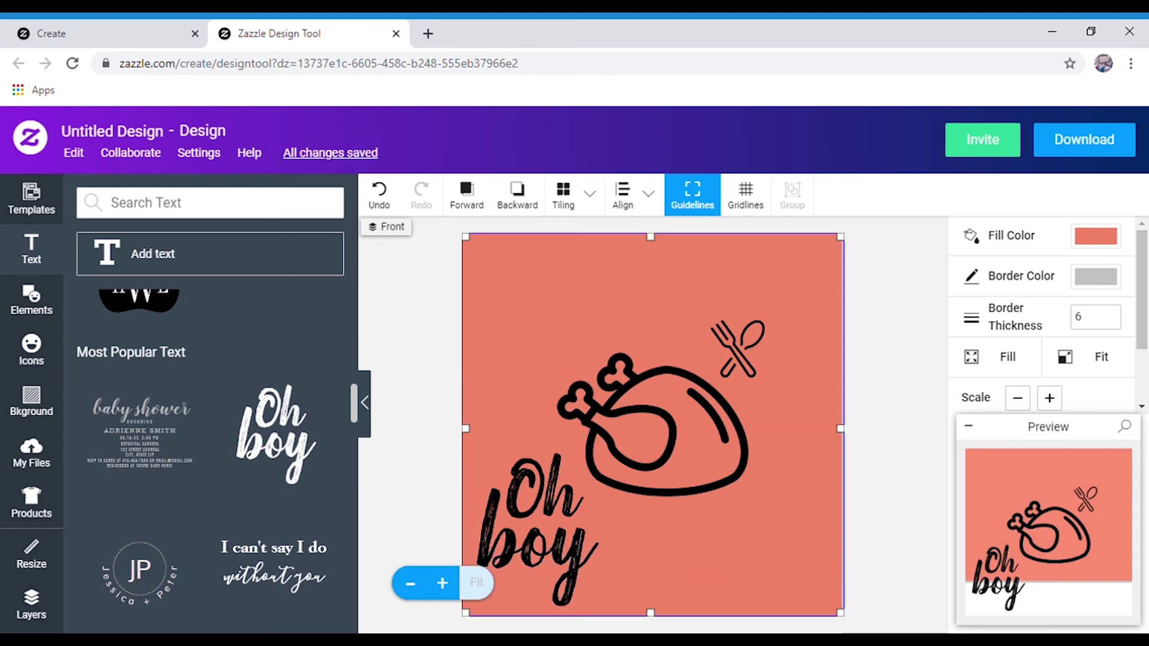
click(927, 442)
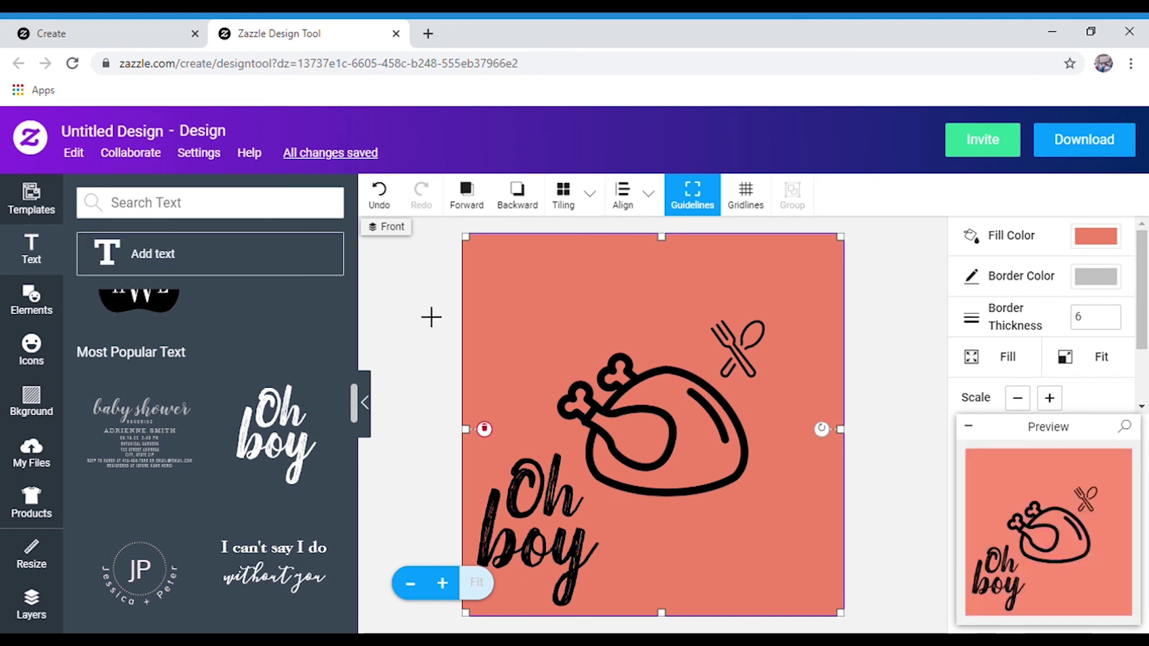
Replace the word "boy" with "Chicken" and position it along the canvas's lower edge beneath "Oh"
click(178, 259)
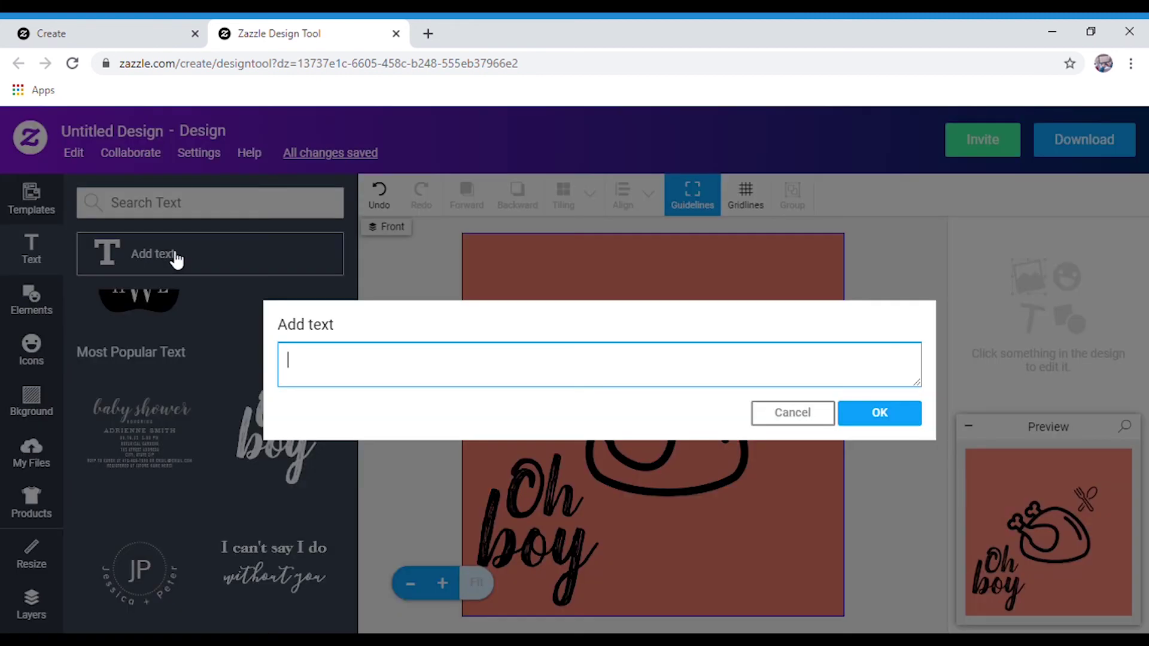
click(779, 413)
click(548, 555)
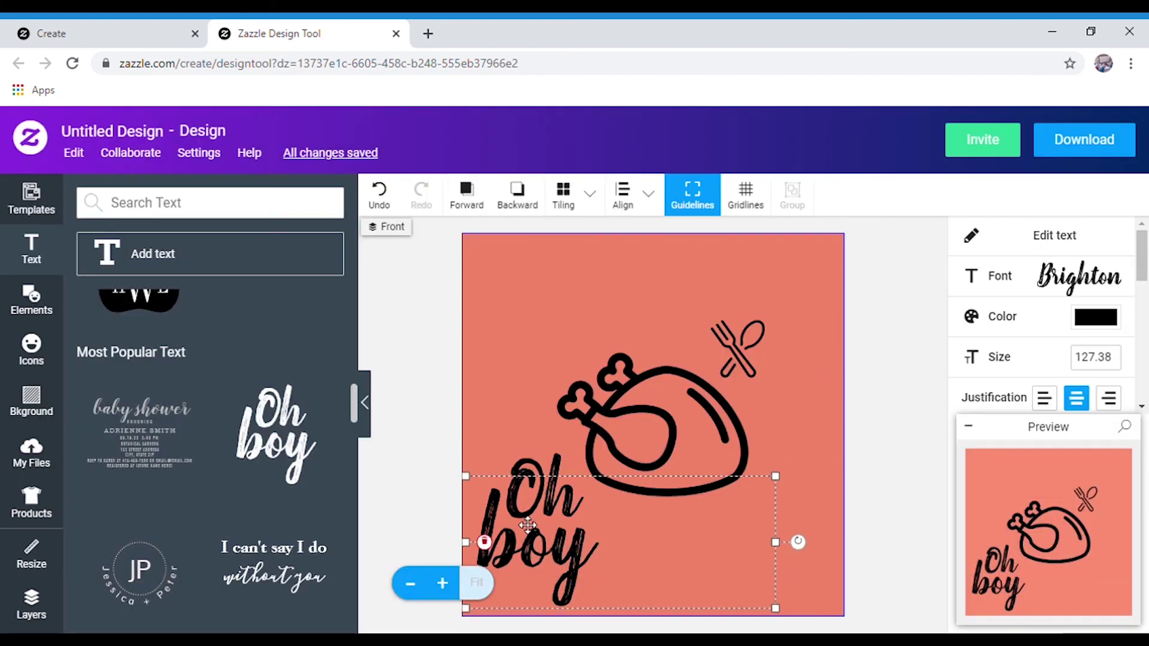
click(1058, 239)
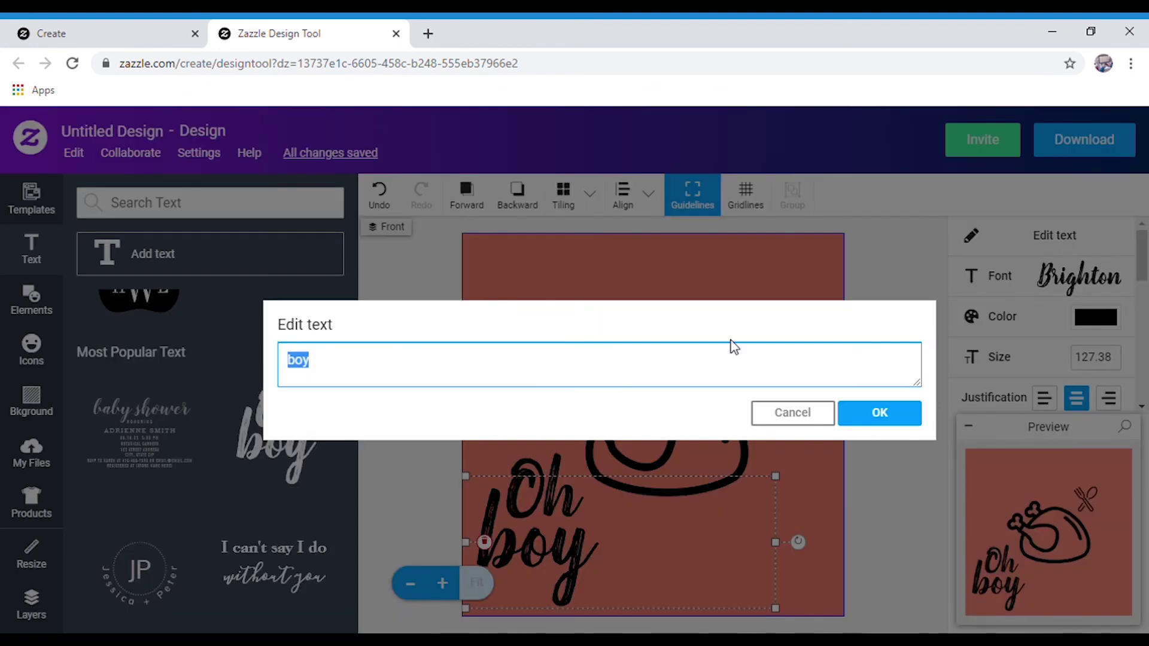
text(Chicken)
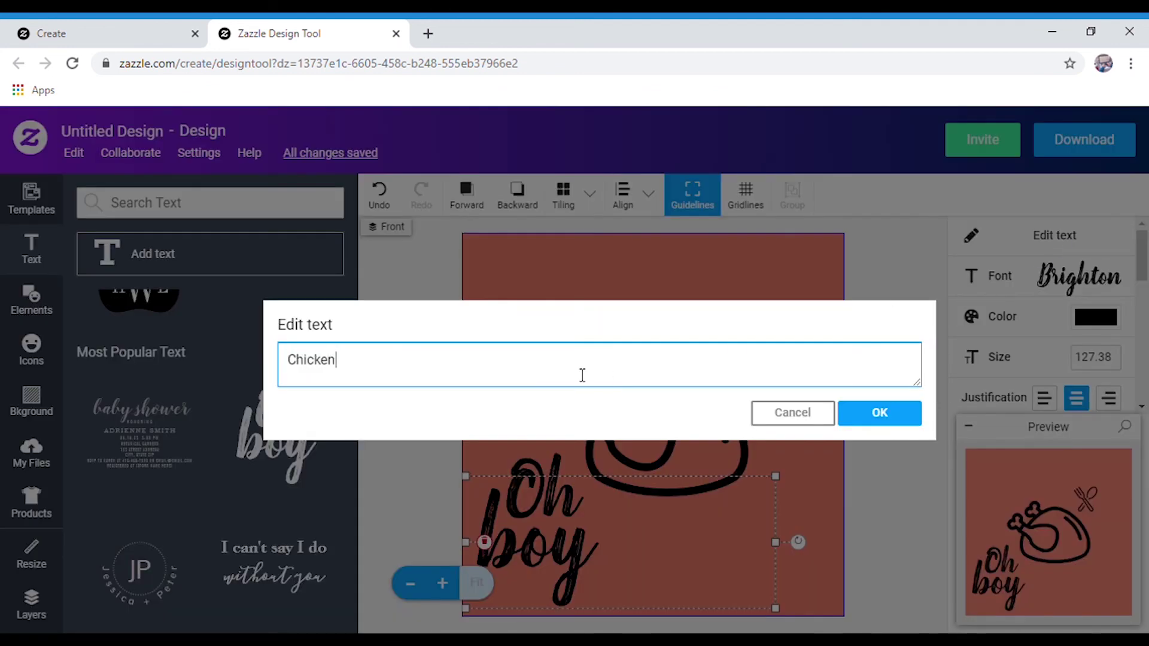
click(865, 416)
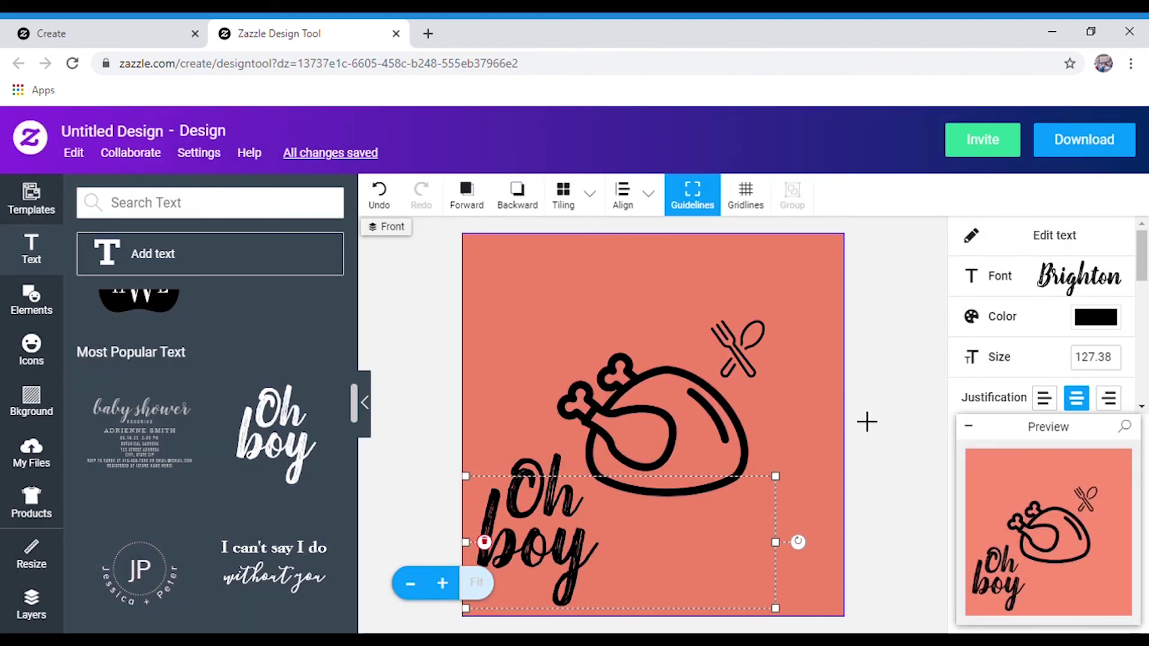
drag(617, 550, 676, 585)
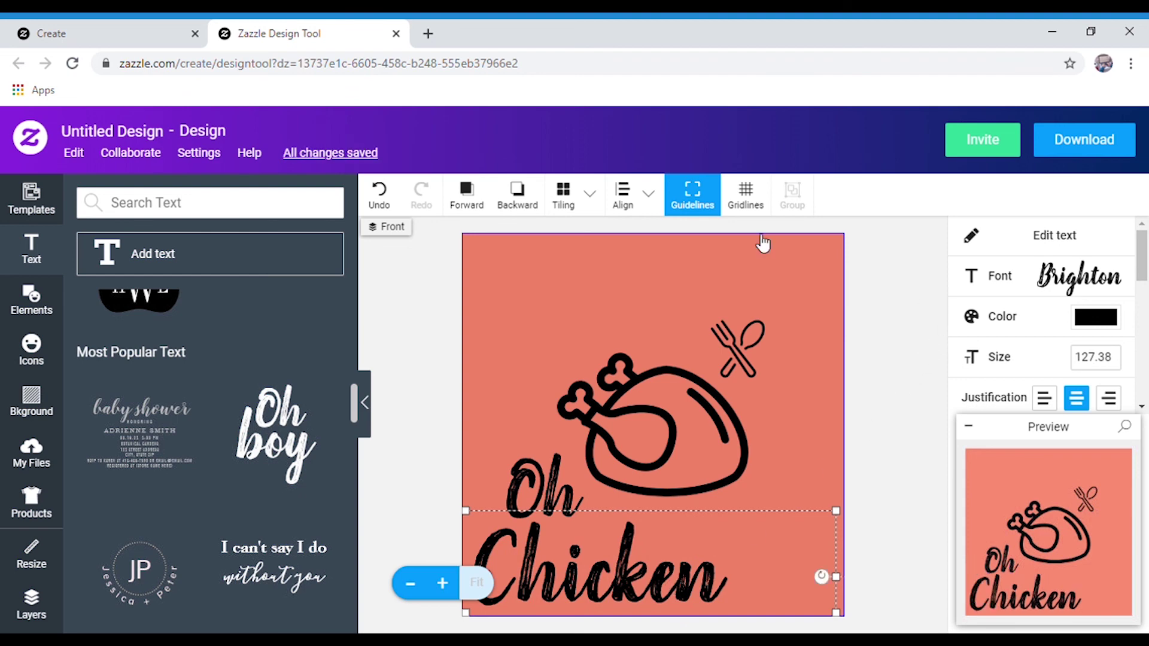
Deselect the text and examine the finished chicken design in the enlarged preview
click(424, 316)
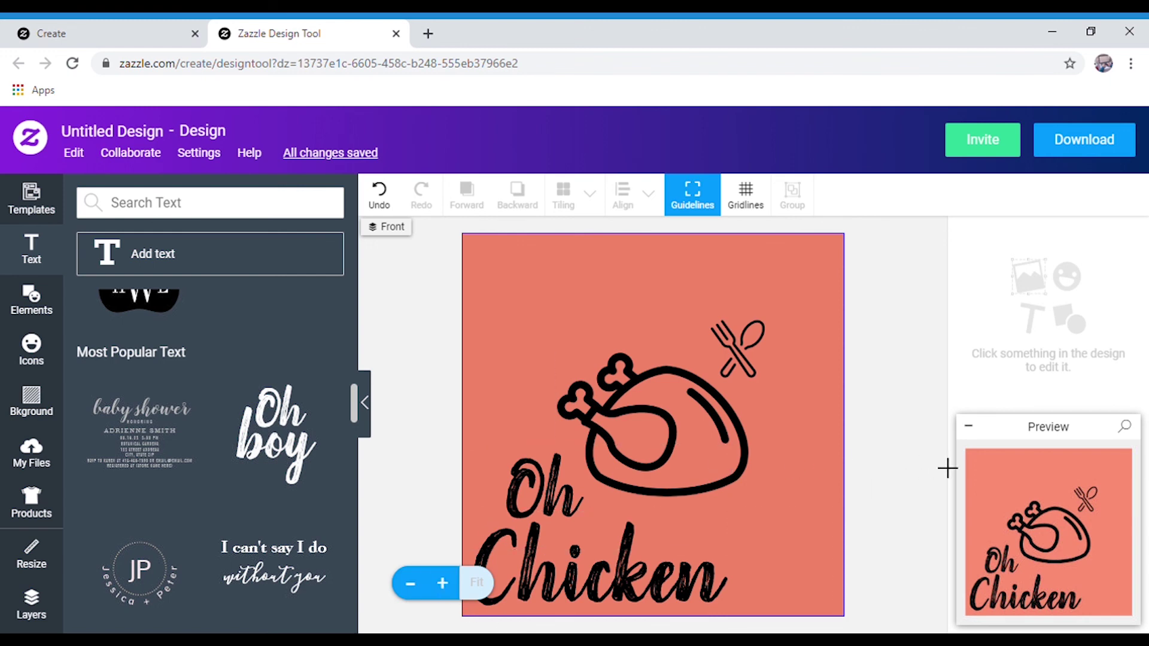
click(1025, 520)
scroll(587, 458, down, 2)
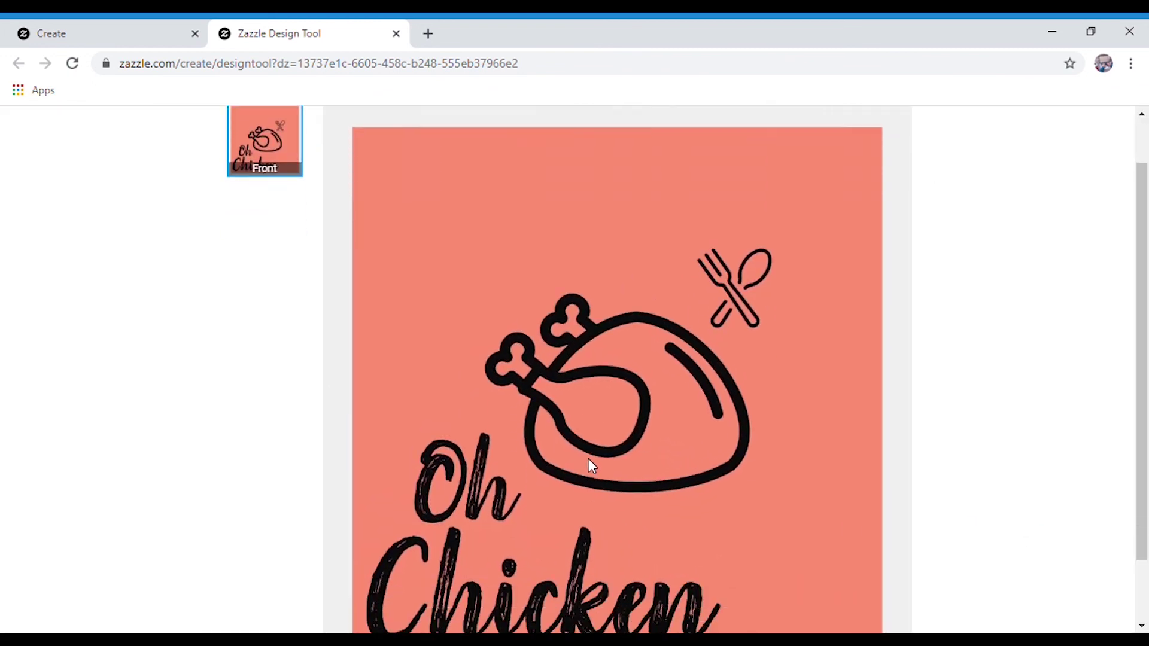